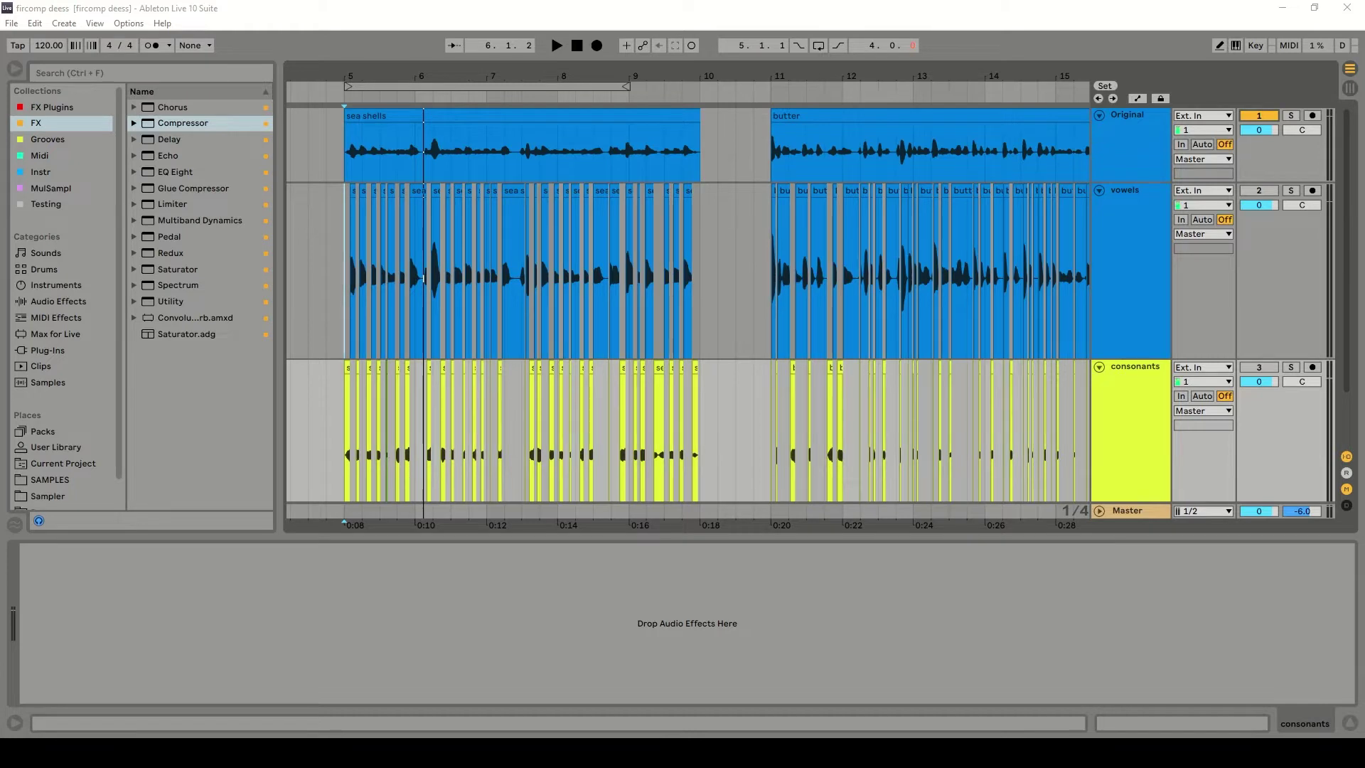
# Play back the sea shells clip on the Original track from bar 5 and stop at its end
pyautogui.click(409, 117)
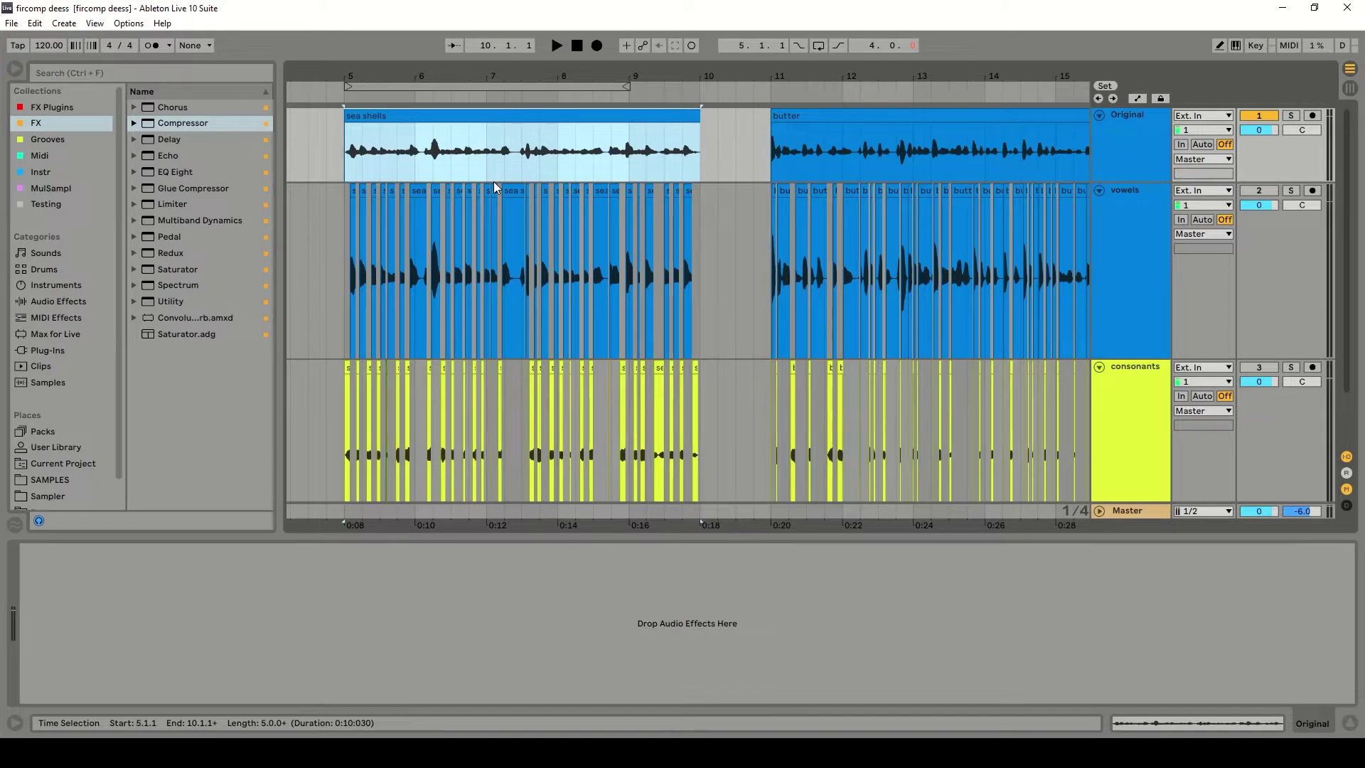
pyautogui.press('space')
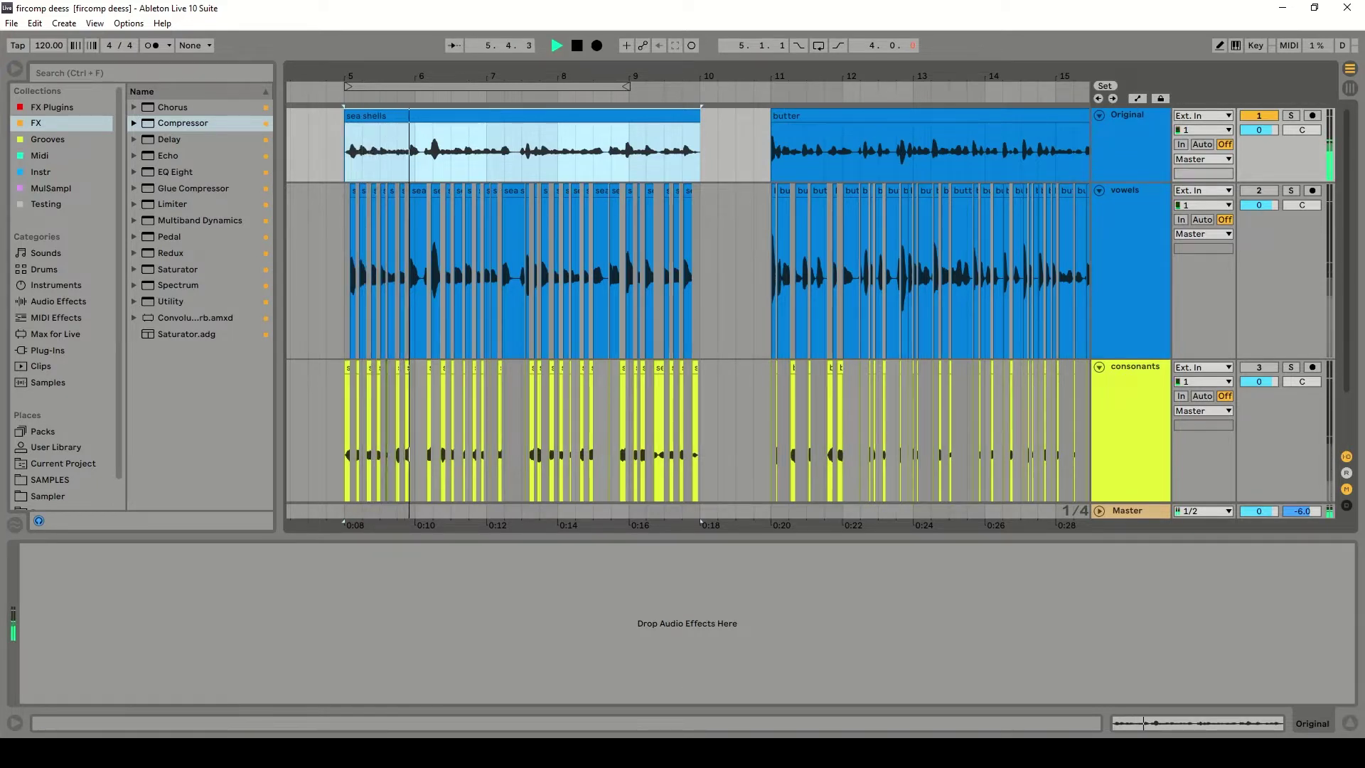
pyautogui.click(480, 177)
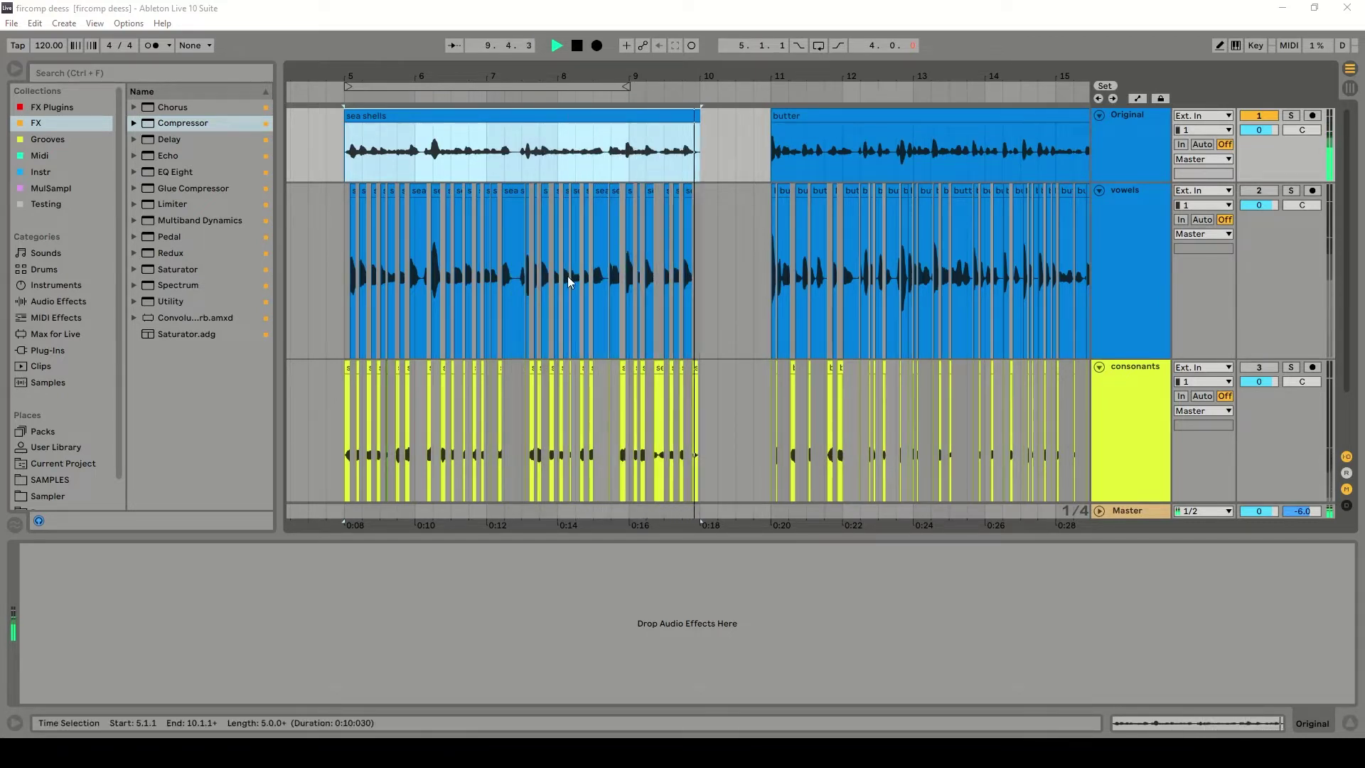
pyautogui.click(755, 165)
pyautogui.press('space')
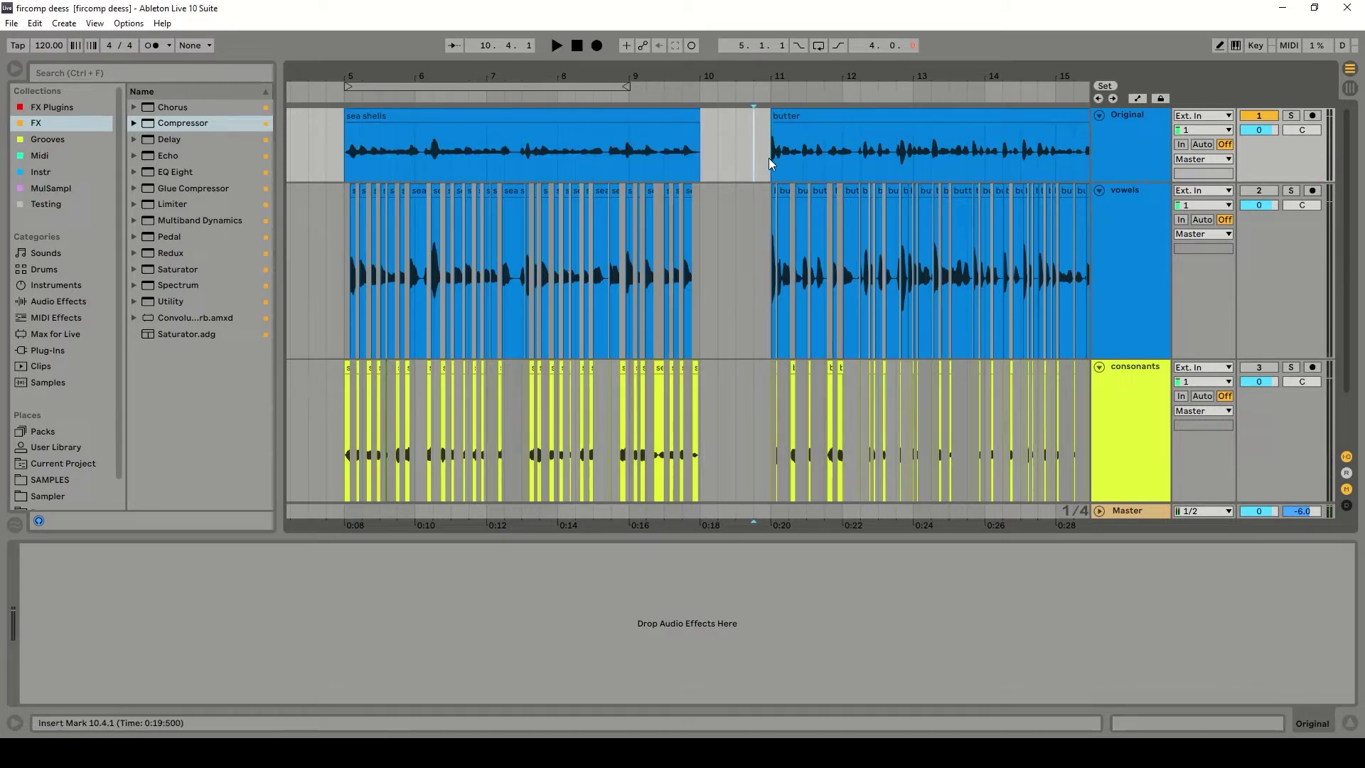
# Play back the butter clip on the Original track from bar 11 and stop at its end
pyautogui.press('Home')
pyautogui.click(769, 163)
pyautogui.moveTo(810, 71); pyautogui.dragTo(666, 82)
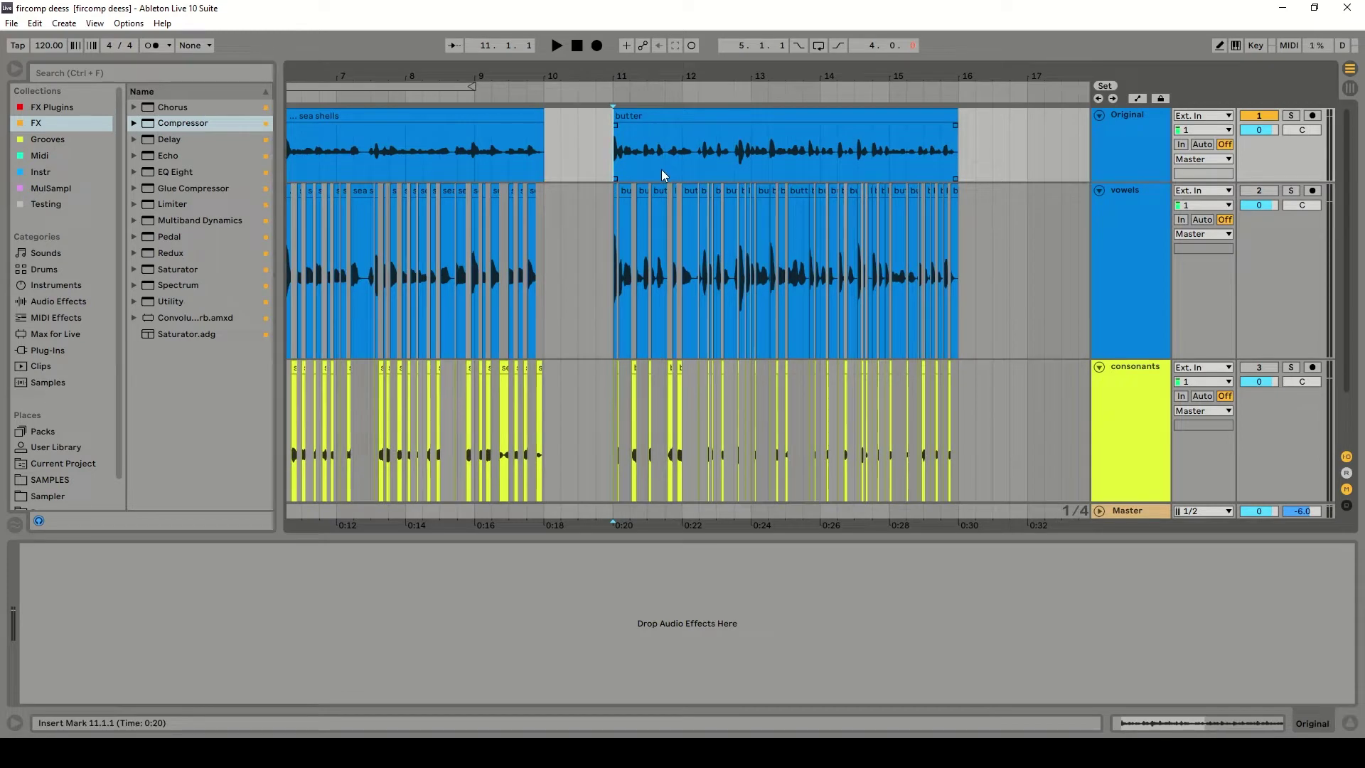
pyautogui.press('space')
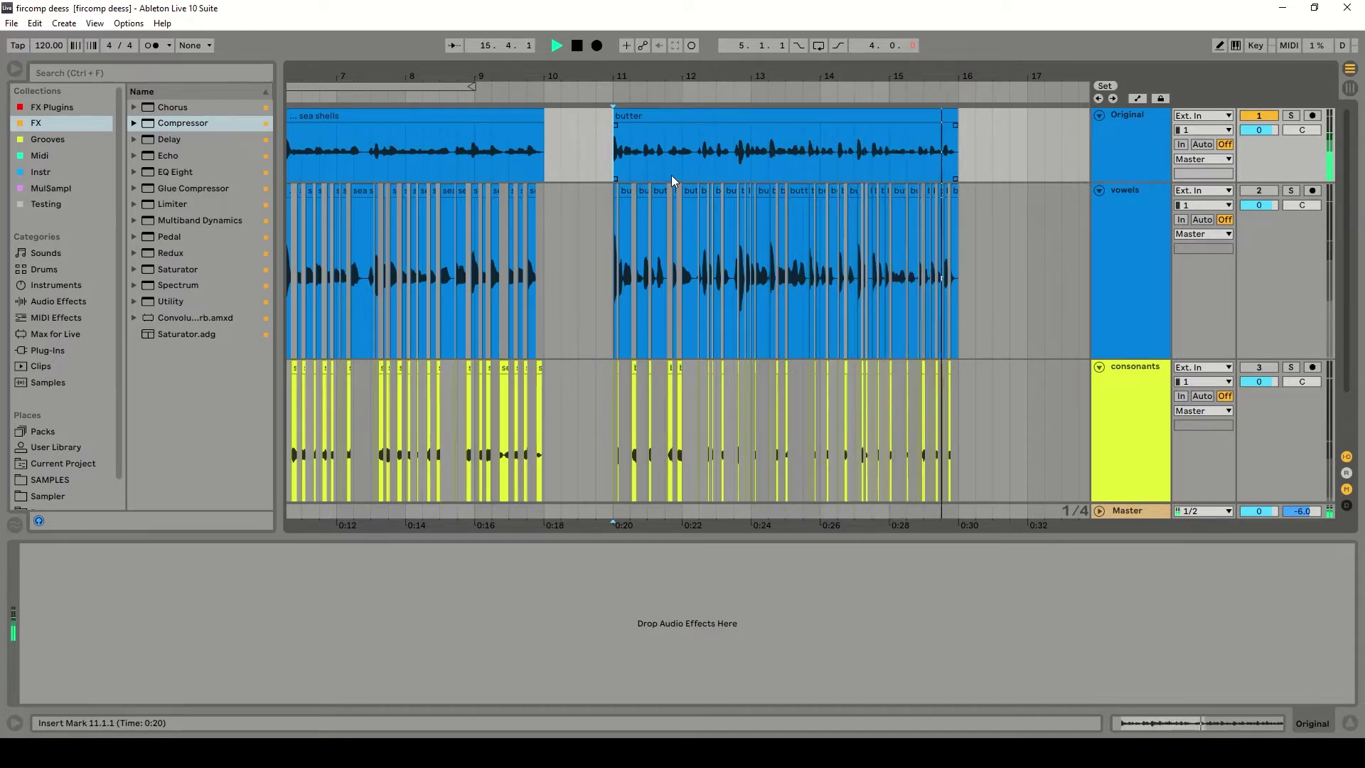
pyautogui.press('space')
# Place the insert marker at bar 5 on the vowels track, deactivate the Original track and save the project
pyautogui.hscroll(-6, 688, 299)
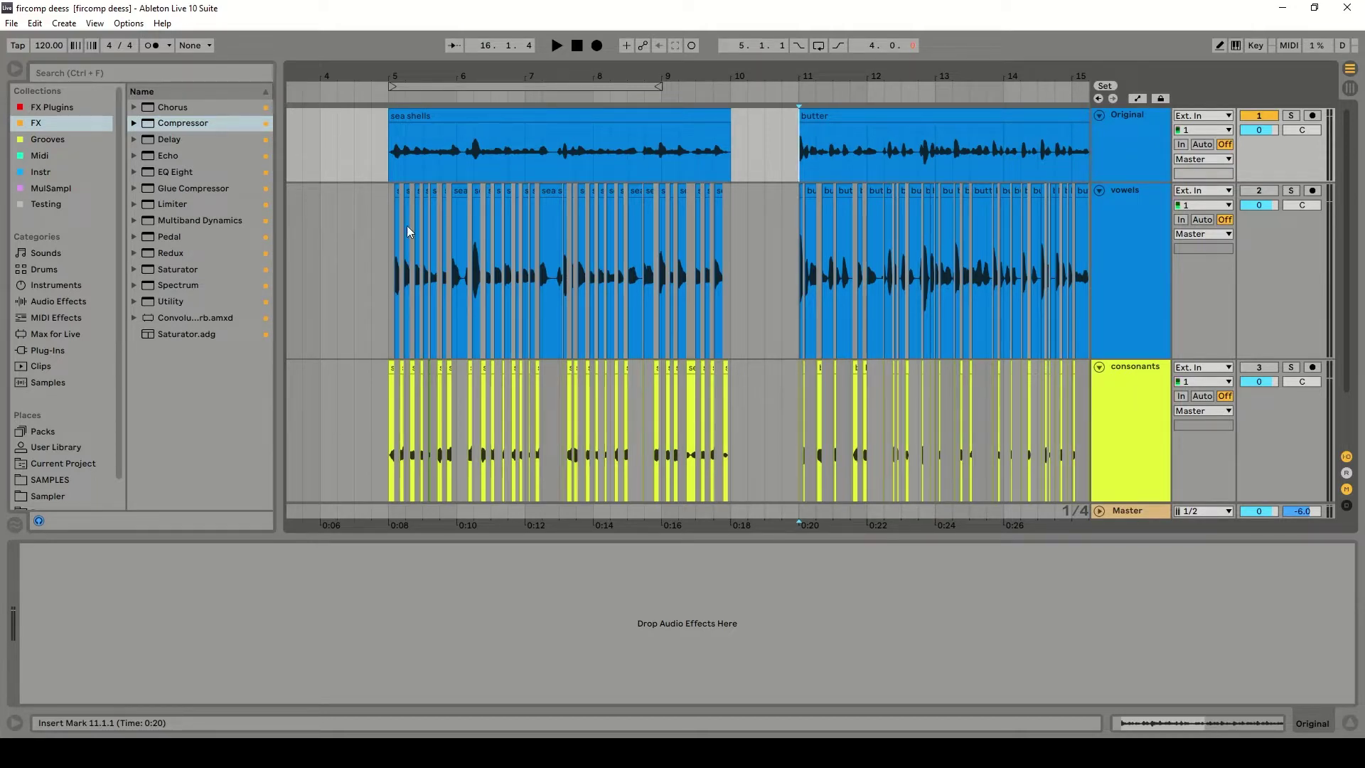
pyautogui.click(387, 238)
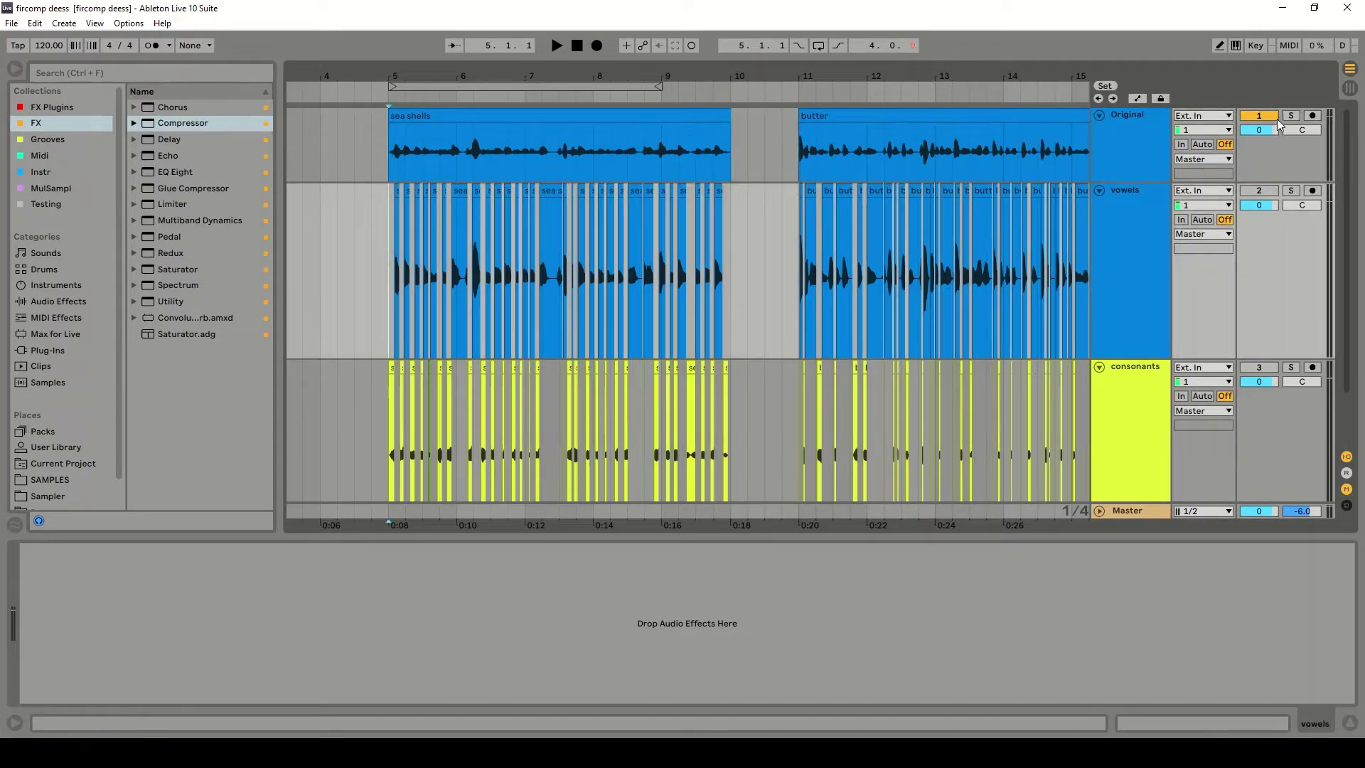
pyautogui.hotkey('ctrl', 's')
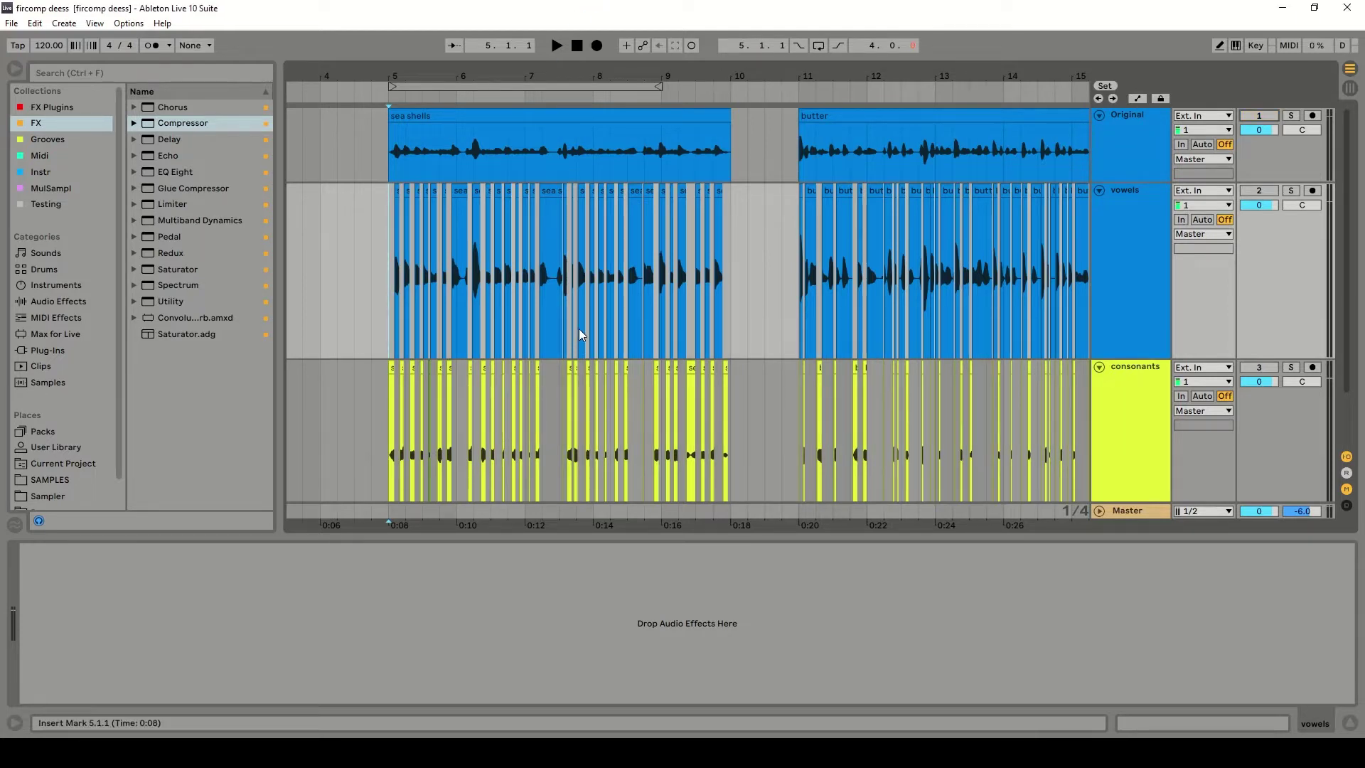
# Listen to the sea shells section from bar 5 with only the vowels track active
pyautogui.press('+')
pyautogui.press('+')
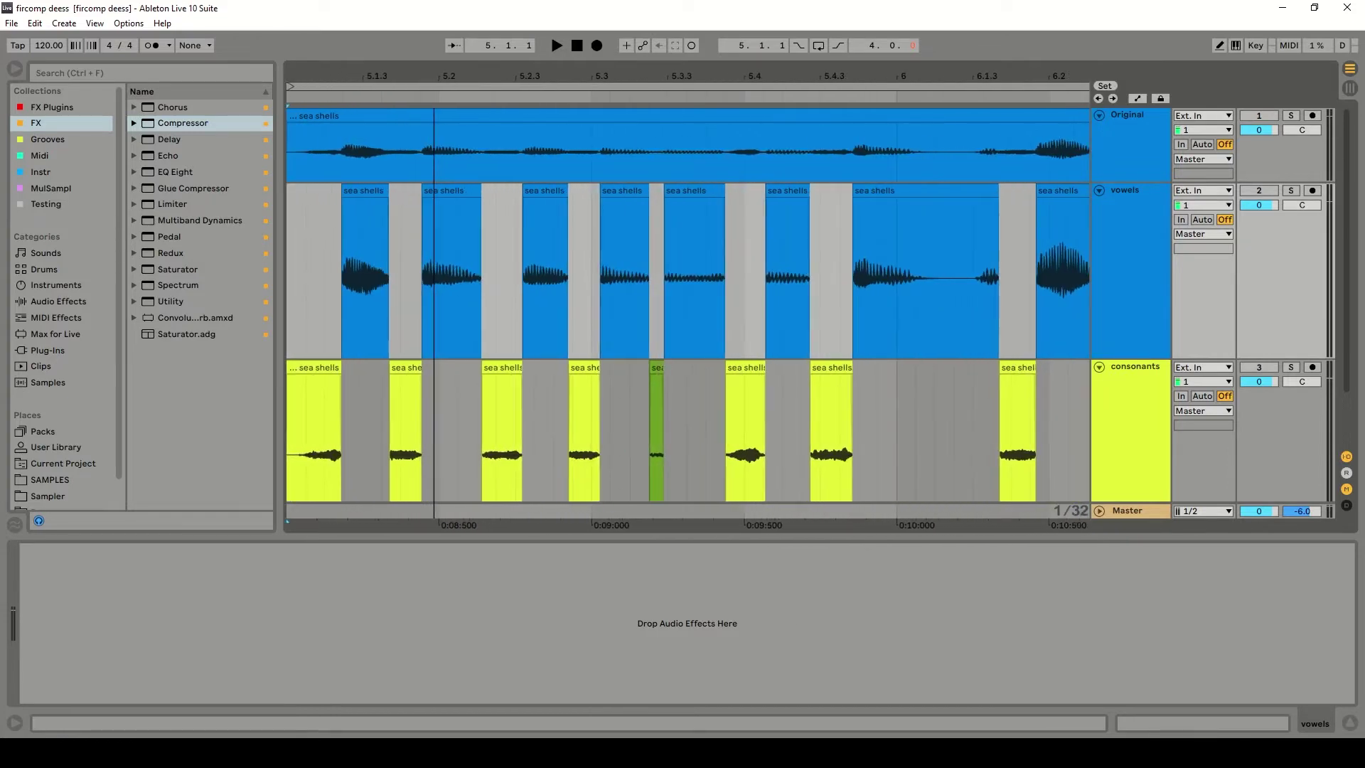
pyautogui.press('-')
pyautogui.press('-')
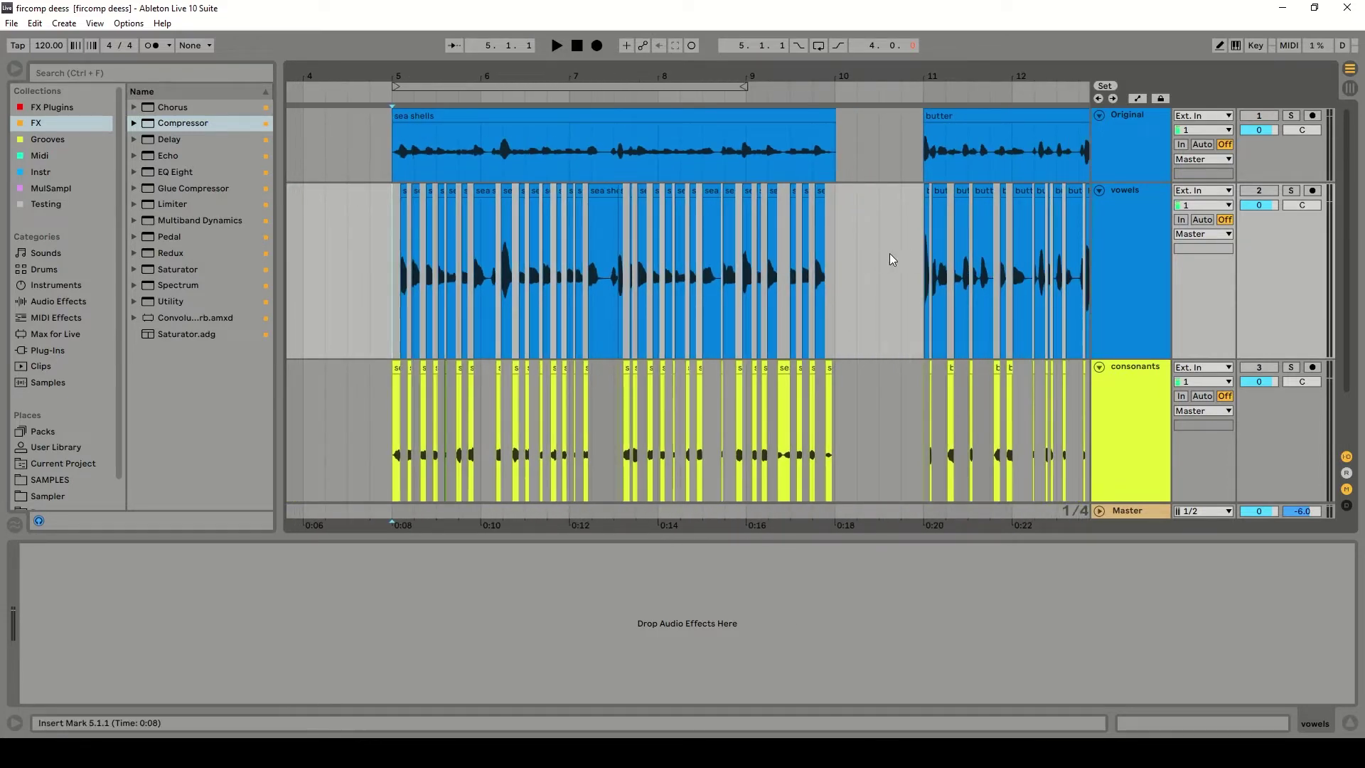
pyautogui.scroll(-1, 728, 266)
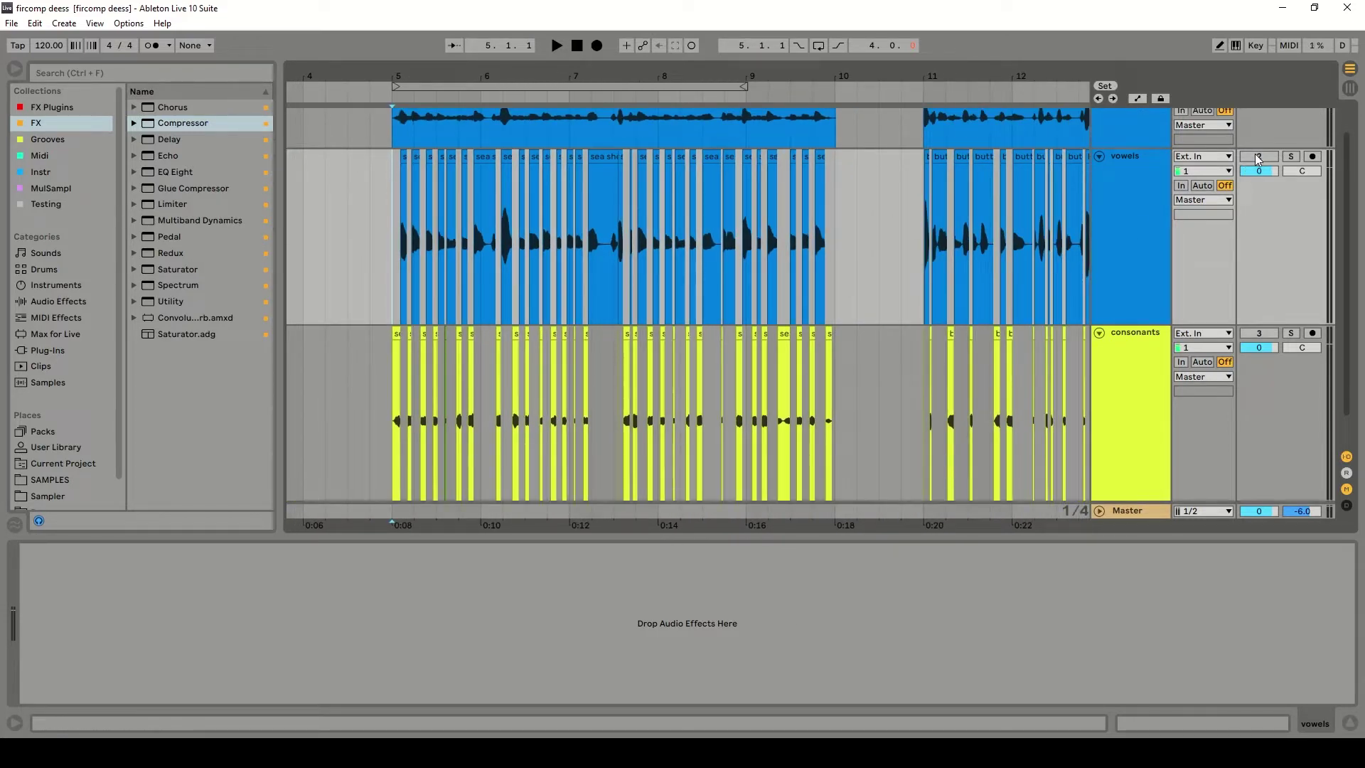
pyautogui.press('space')
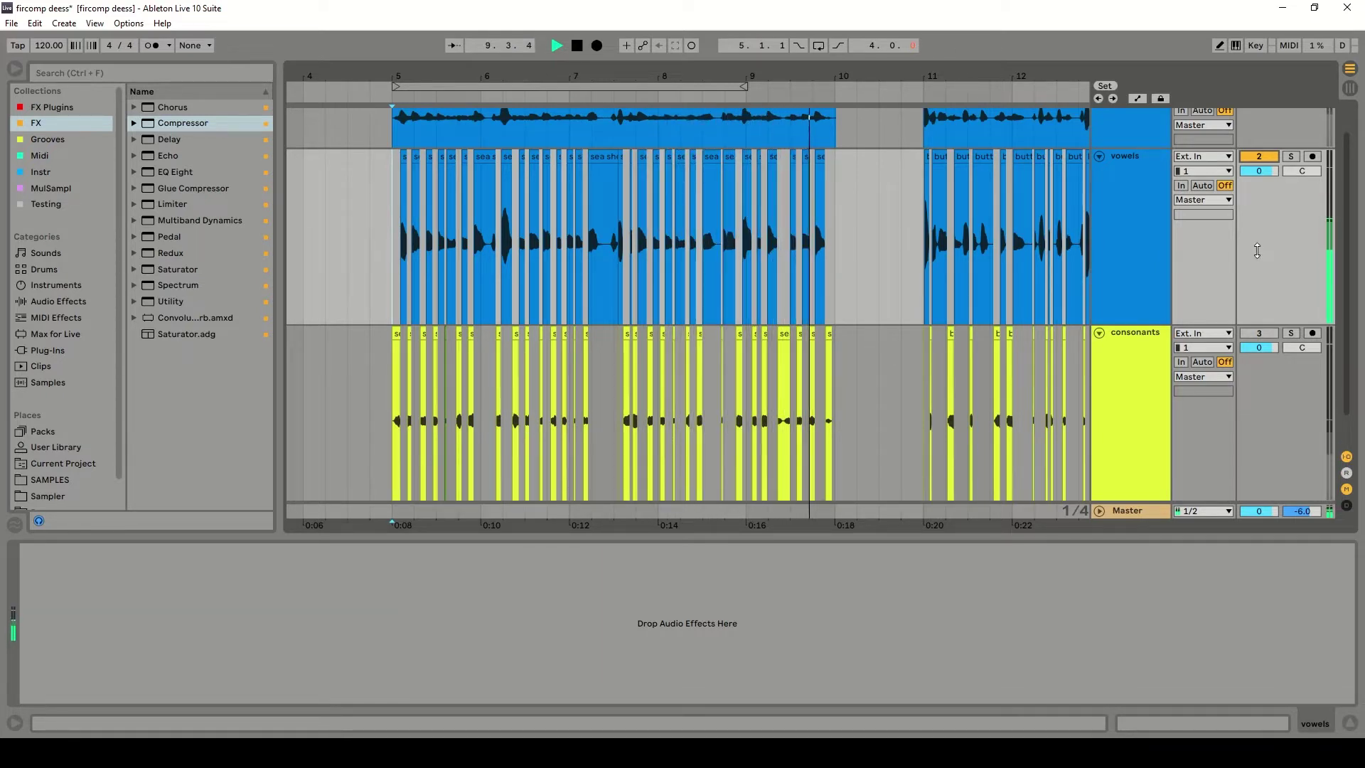
pyautogui.press('space')
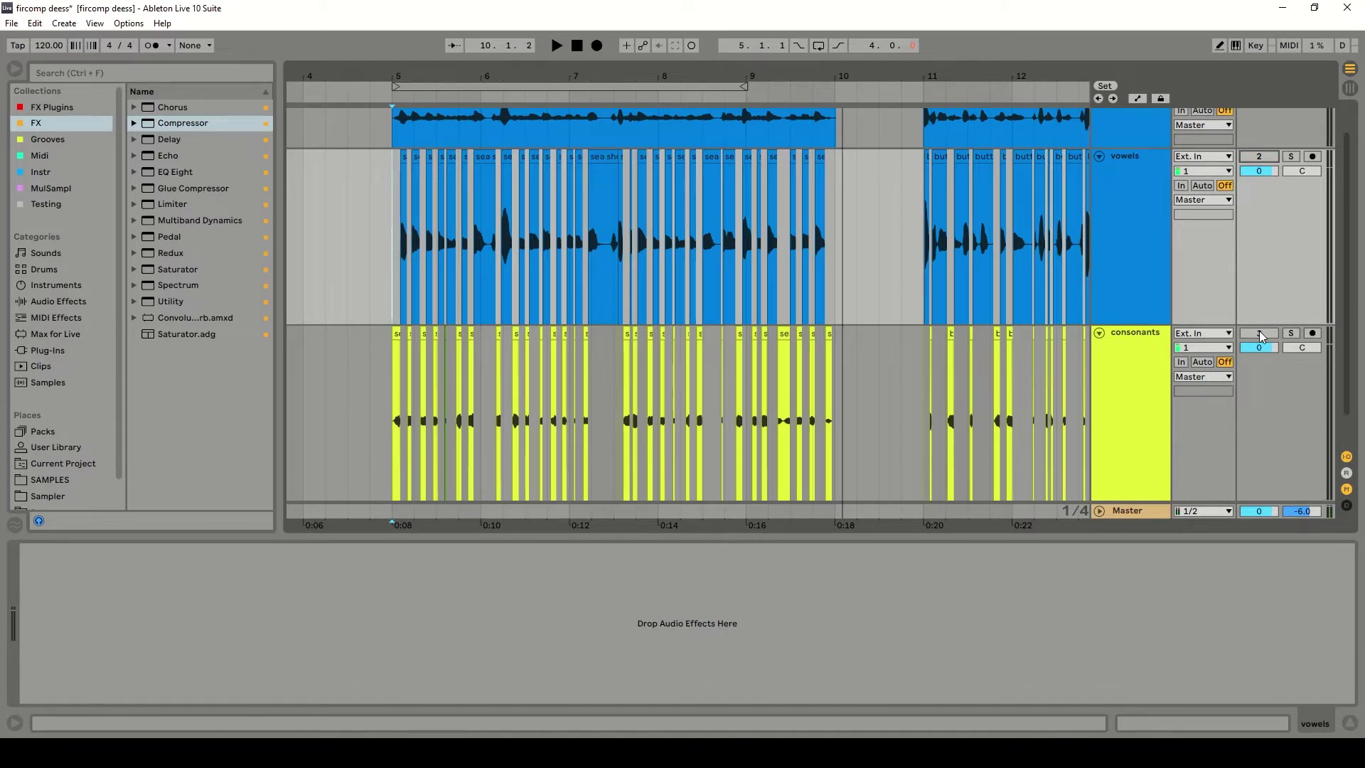
# Listen to the sea shells section from bar 5 with only the consonants track active
pyautogui.click(390, 399)
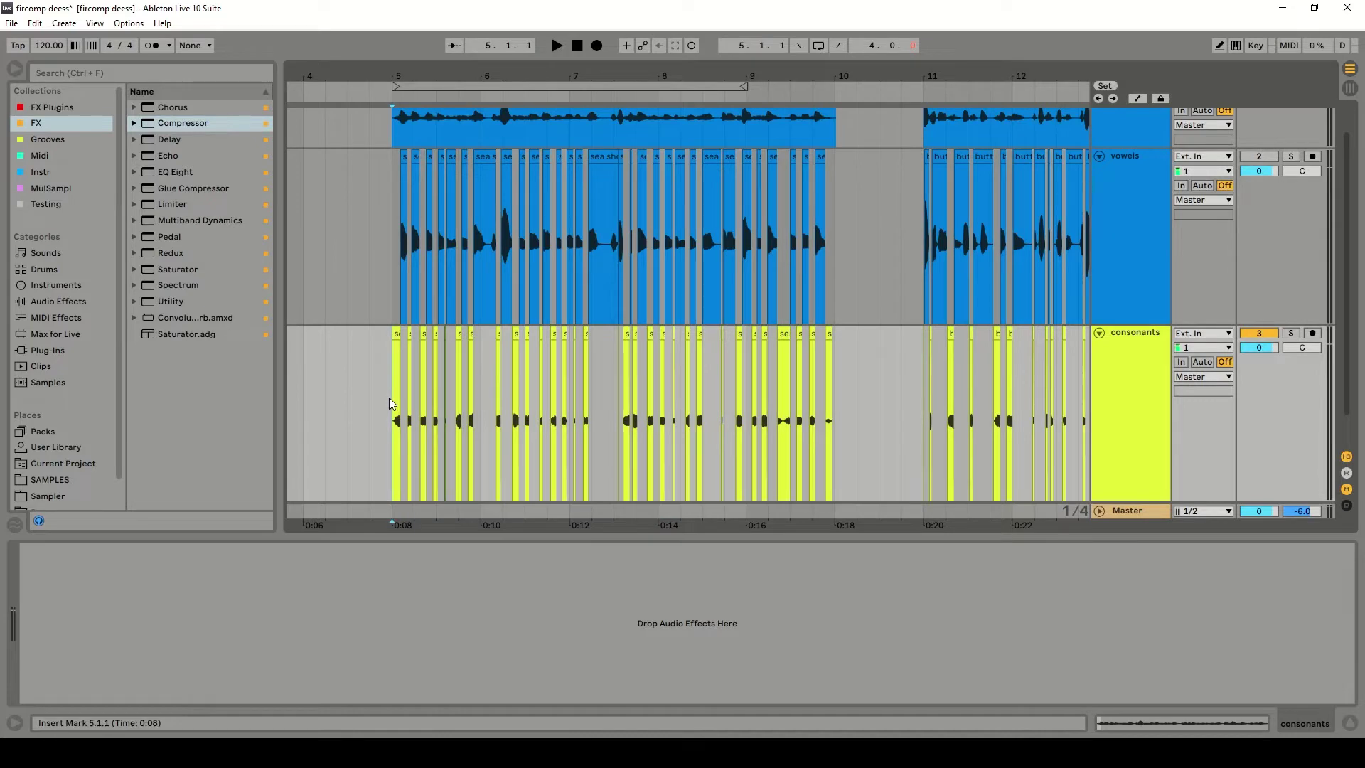
pyautogui.press('space')
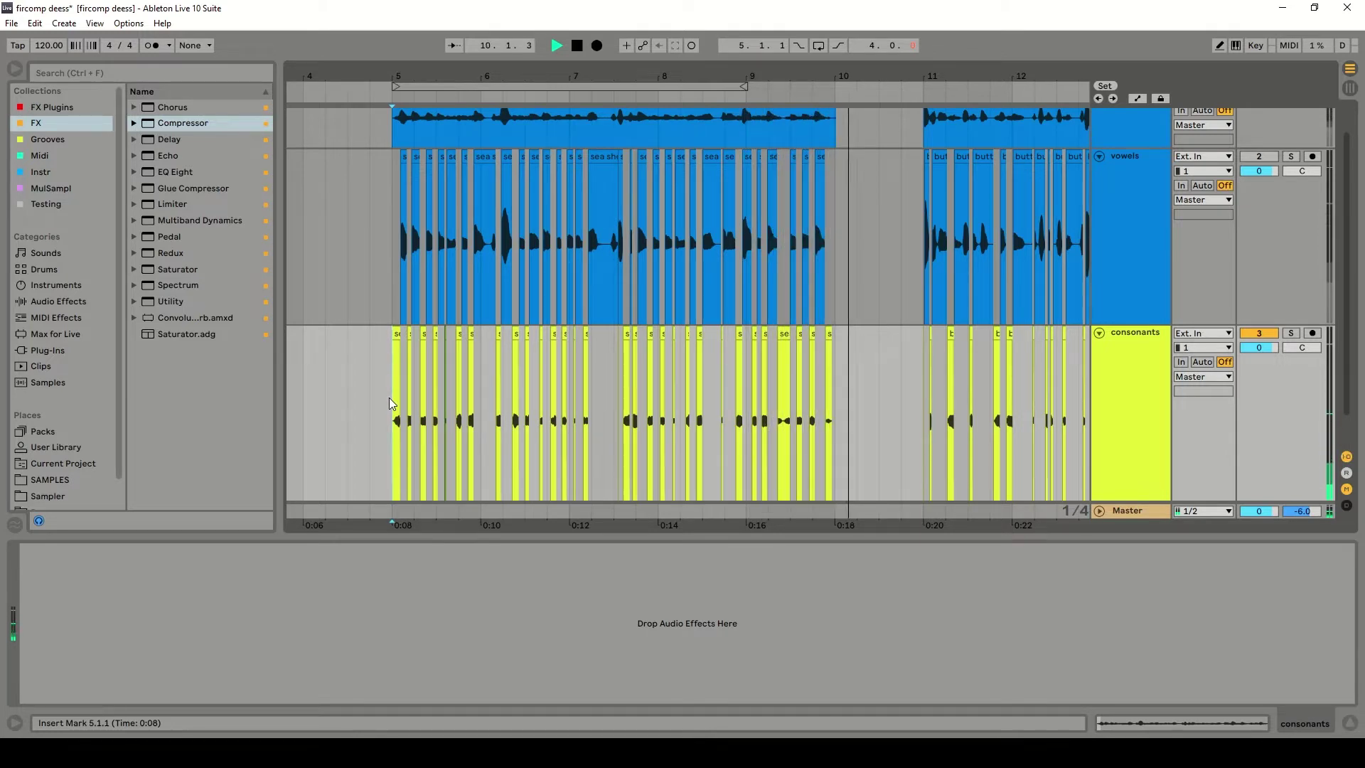
pyautogui.press('space')
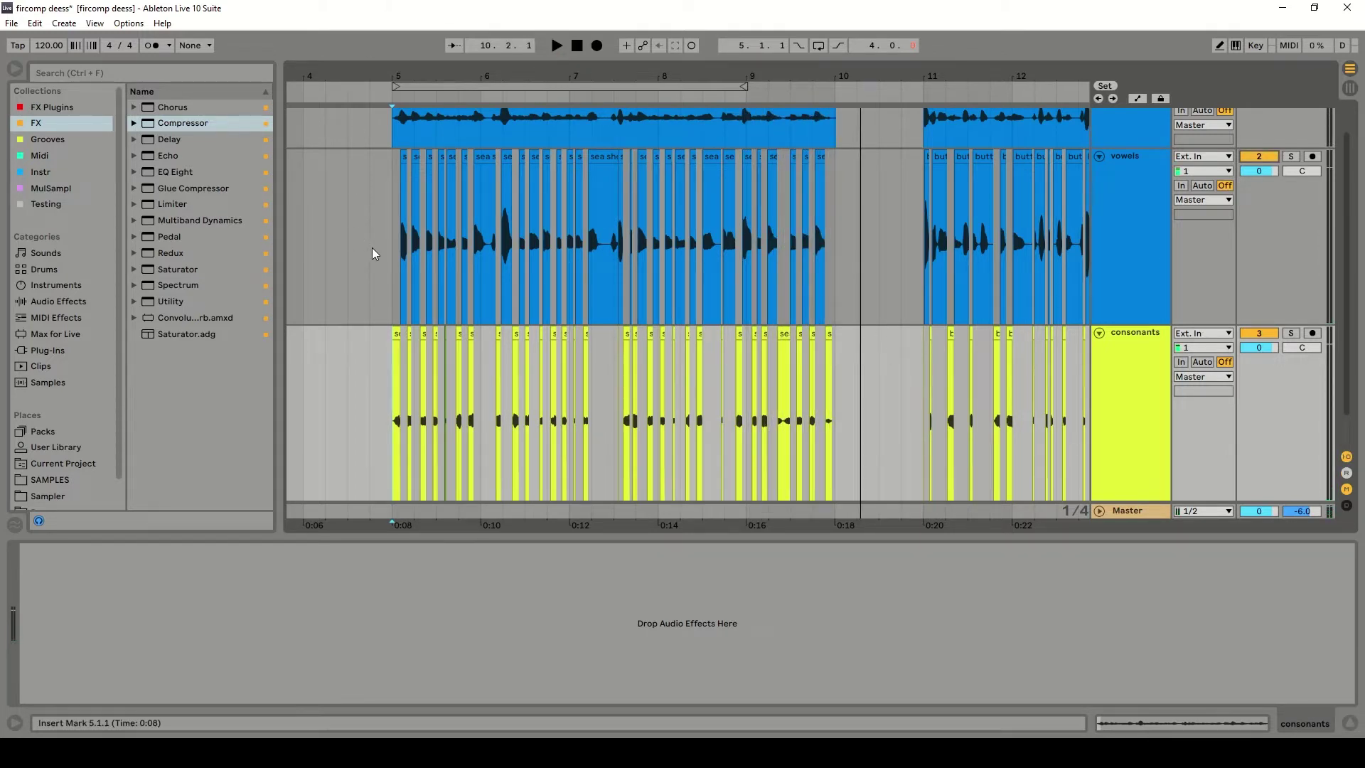
# Play the sea shells section from bar 5 with both the vowels and consonants tracks active
pyautogui.click(391, 257)
pyautogui.press('space')
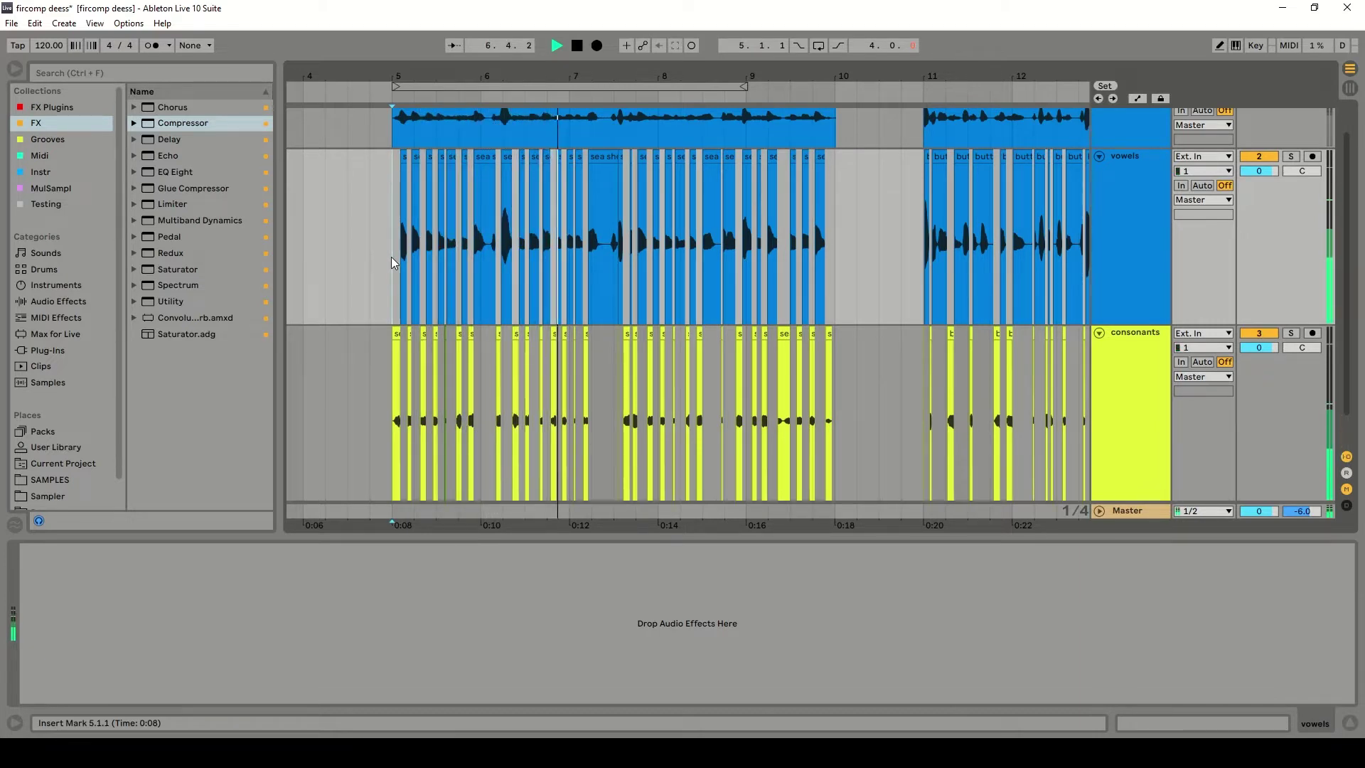
pyautogui.press('space')
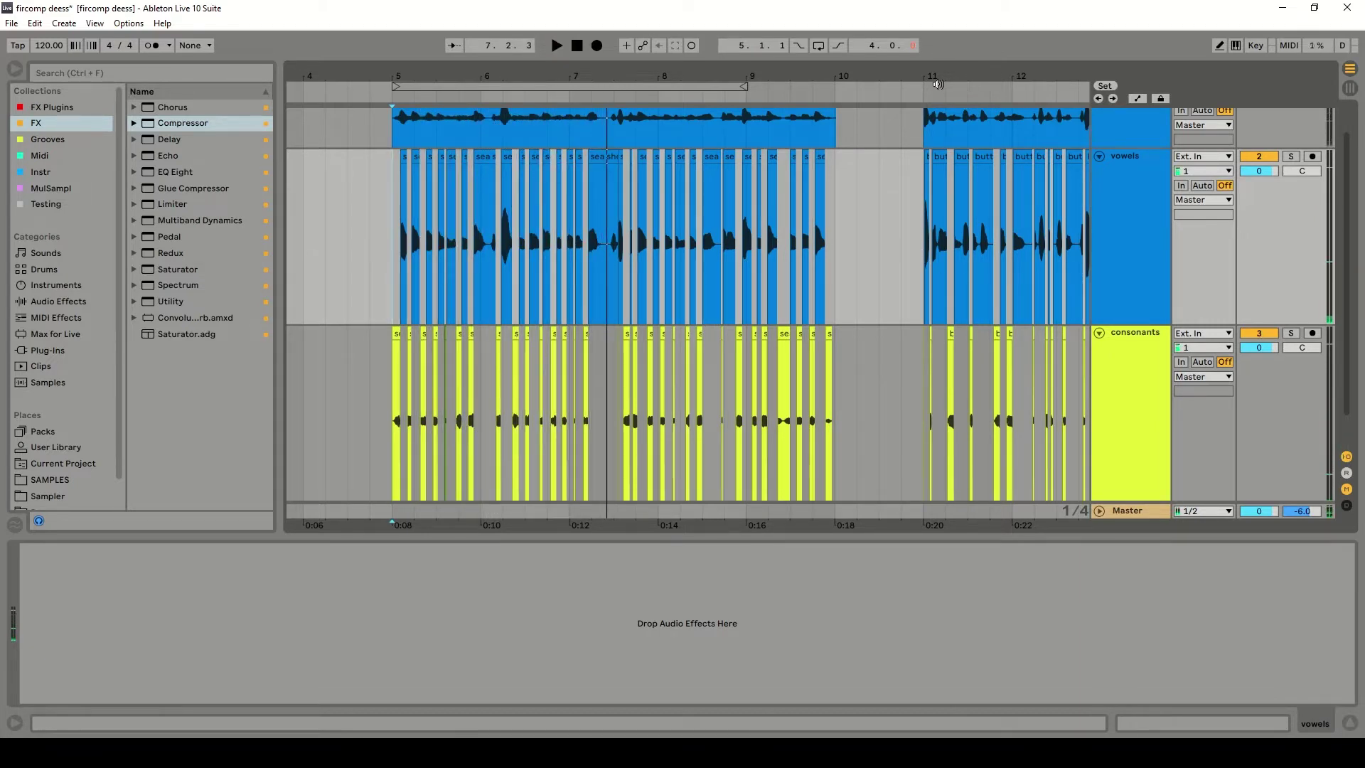
# Place the insert marker at bar 11 on the vowels track, where the butter section starts, and save the project
pyautogui.moveTo(939, 84); pyautogui.dragTo(411, 74)
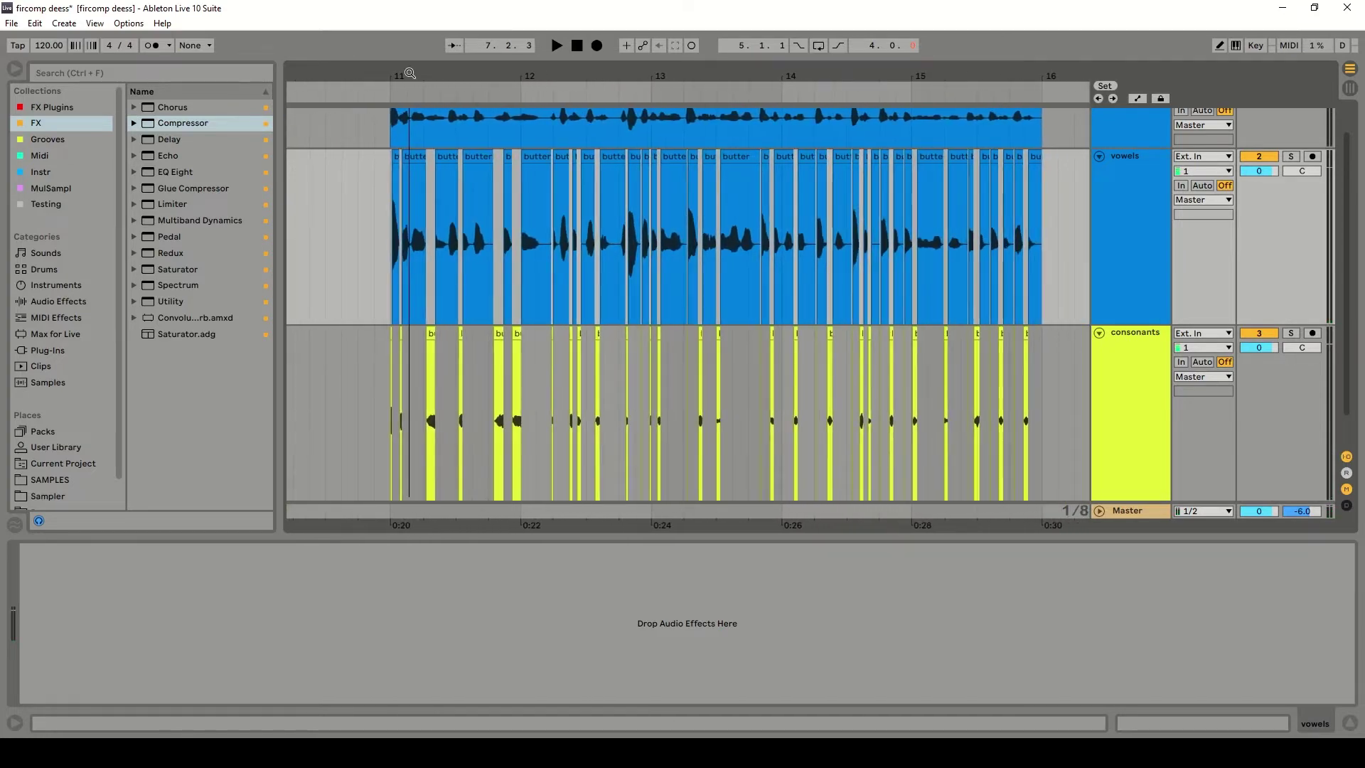
pyautogui.click(388, 207)
pyautogui.hotkey('ctrl', 's')
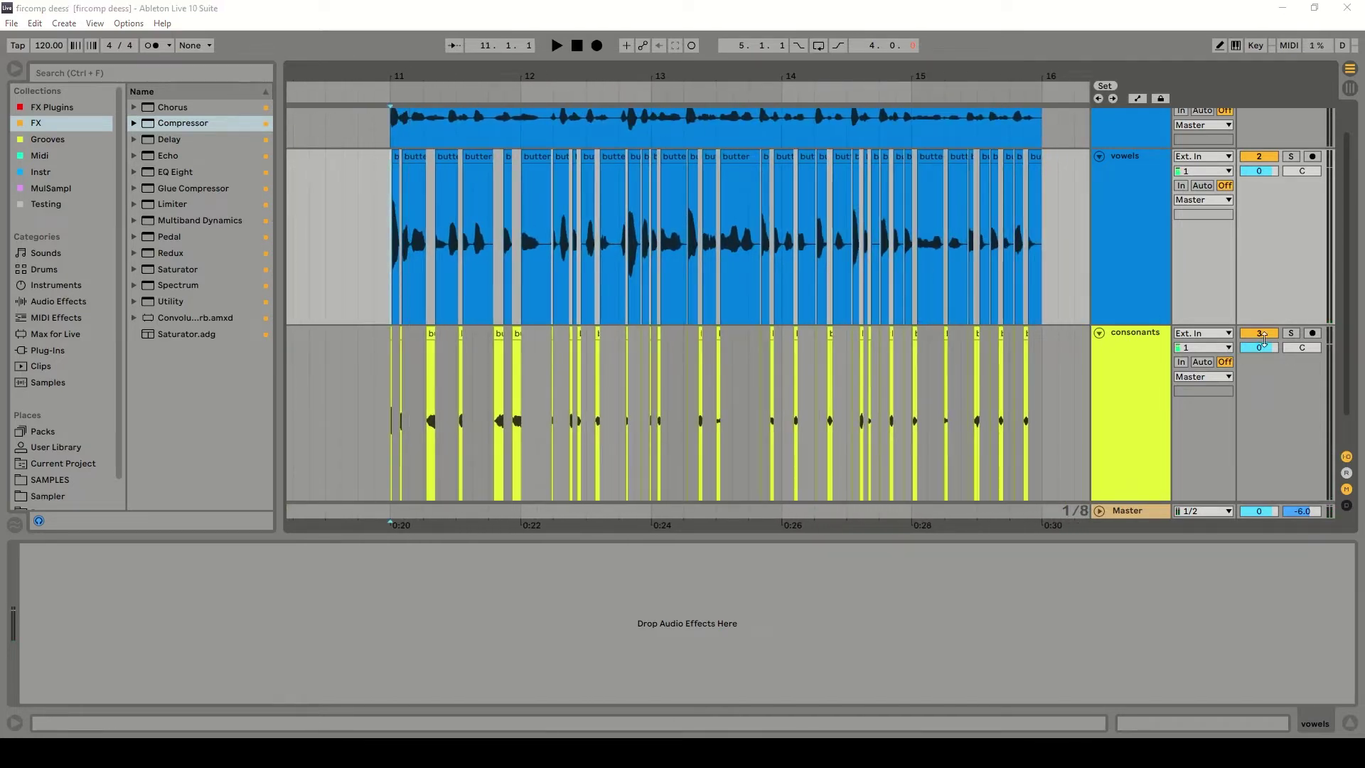
# Deactivate the consonants track and play the butter section's vowels alone from bar 11
pyautogui.click(1261, 335)
pyautogui.press('space')
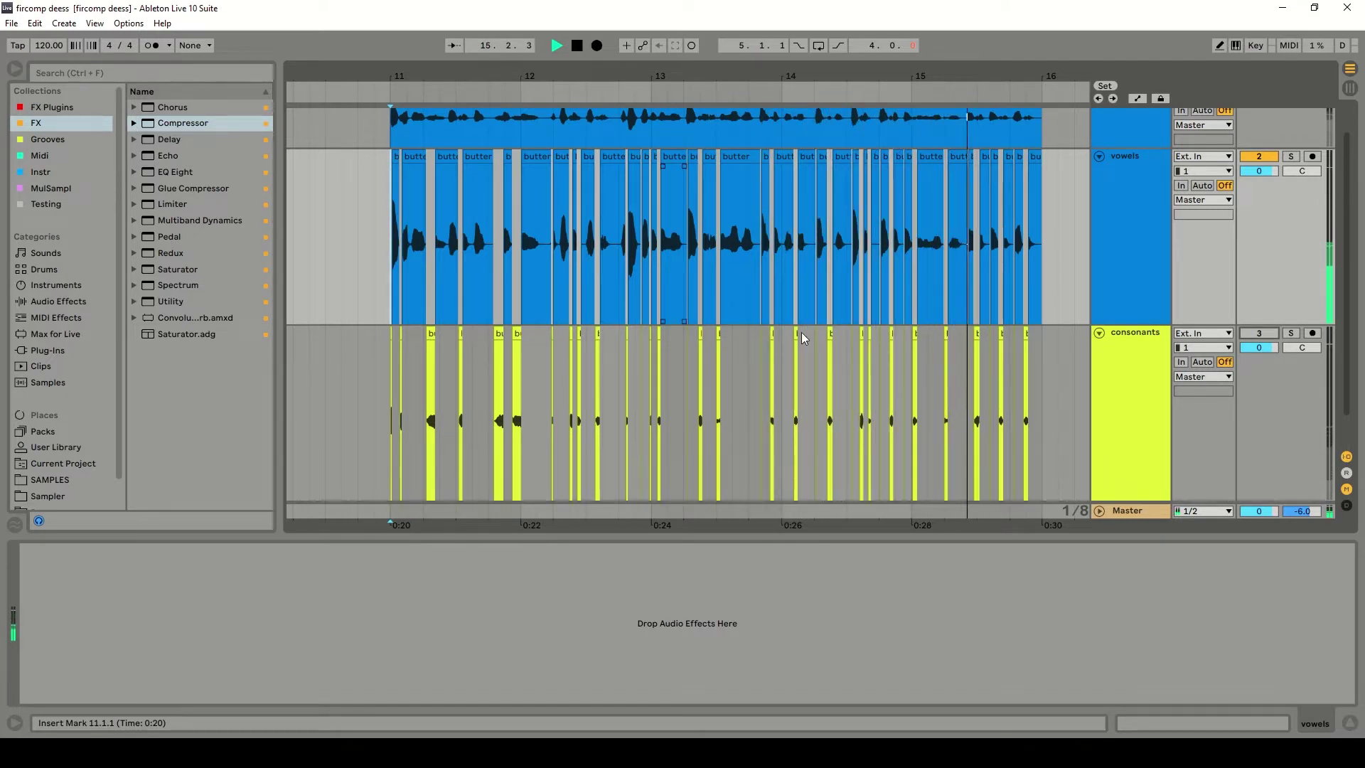
pyautogui.click(1059, 378)
pyautogui.press('space')
# Play the butter section from bar 11 with only the consonants track active, and again with both vowels and consonants active
pyautogui.click(1259, 333)
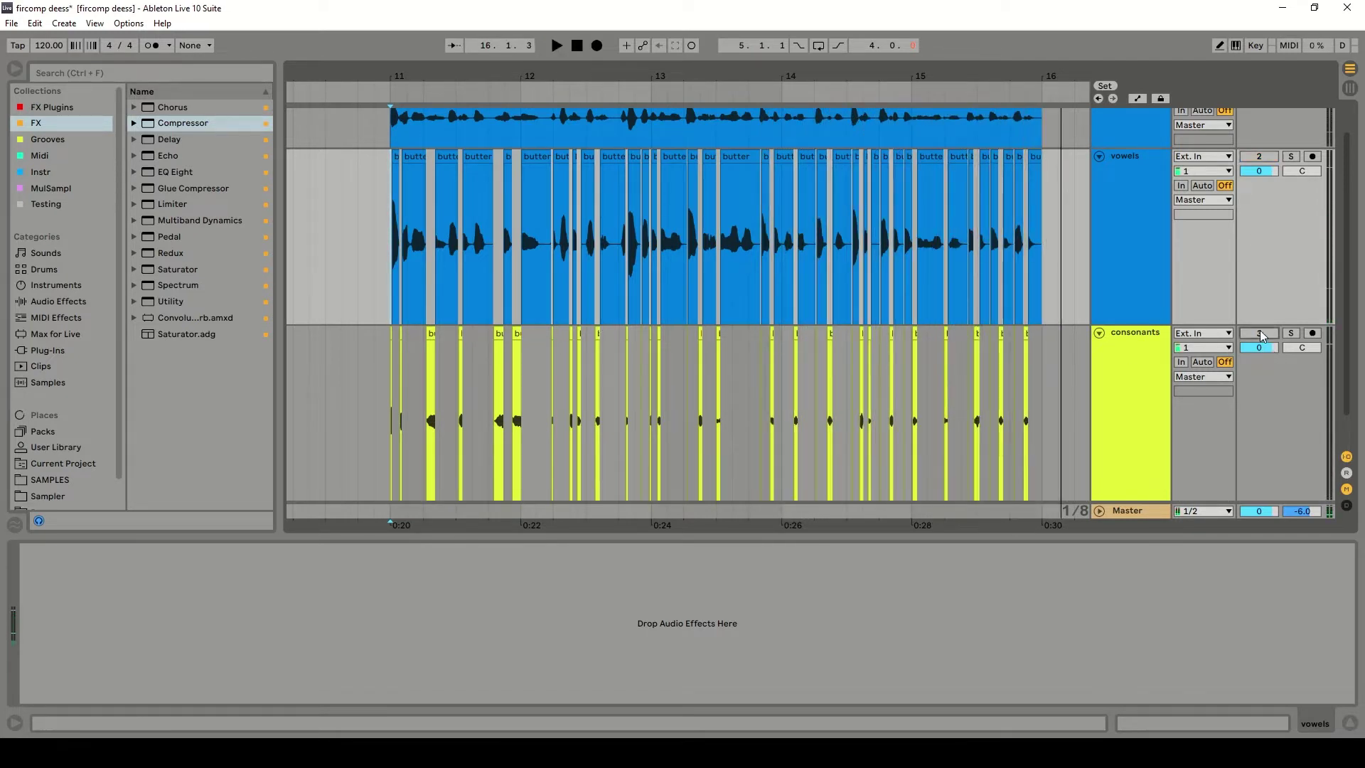
pyautogui.press('space')
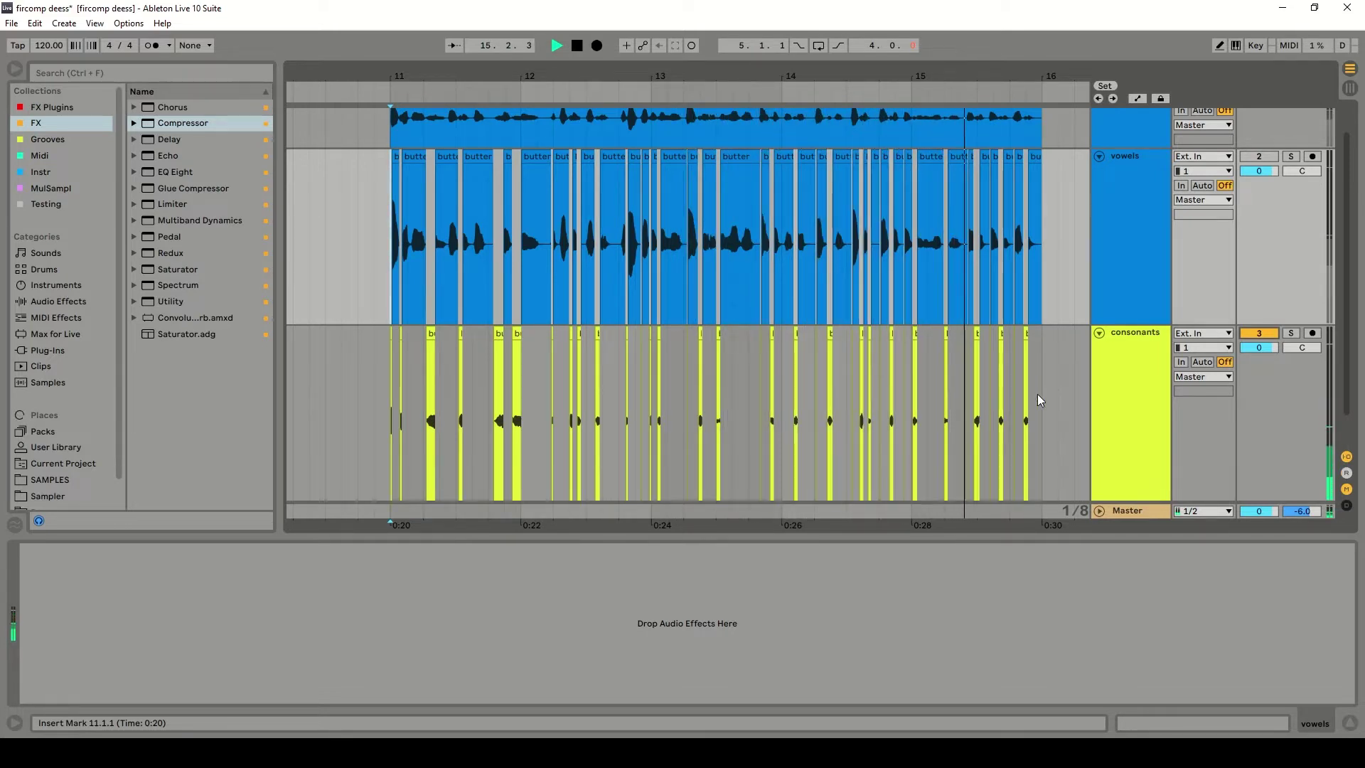
pyautogui.press('space')
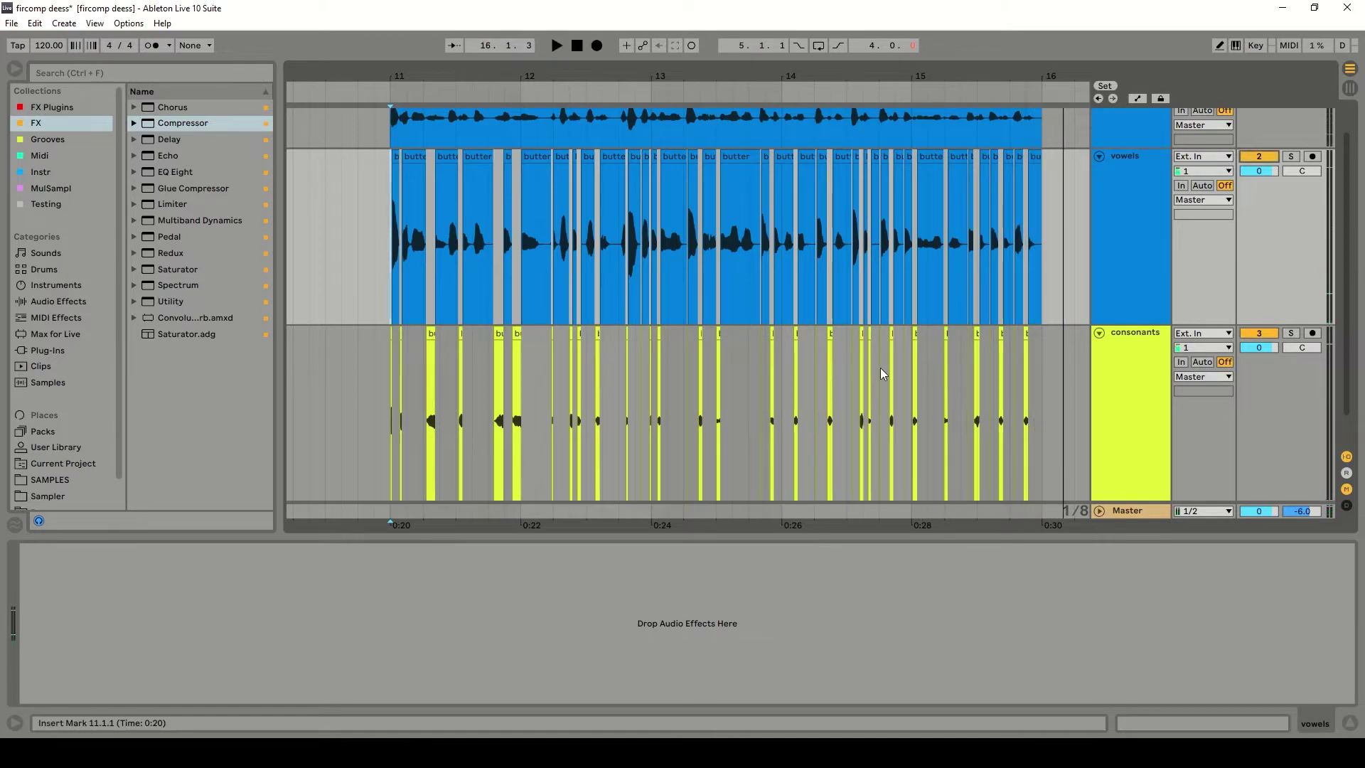
pyautogui.press('space')
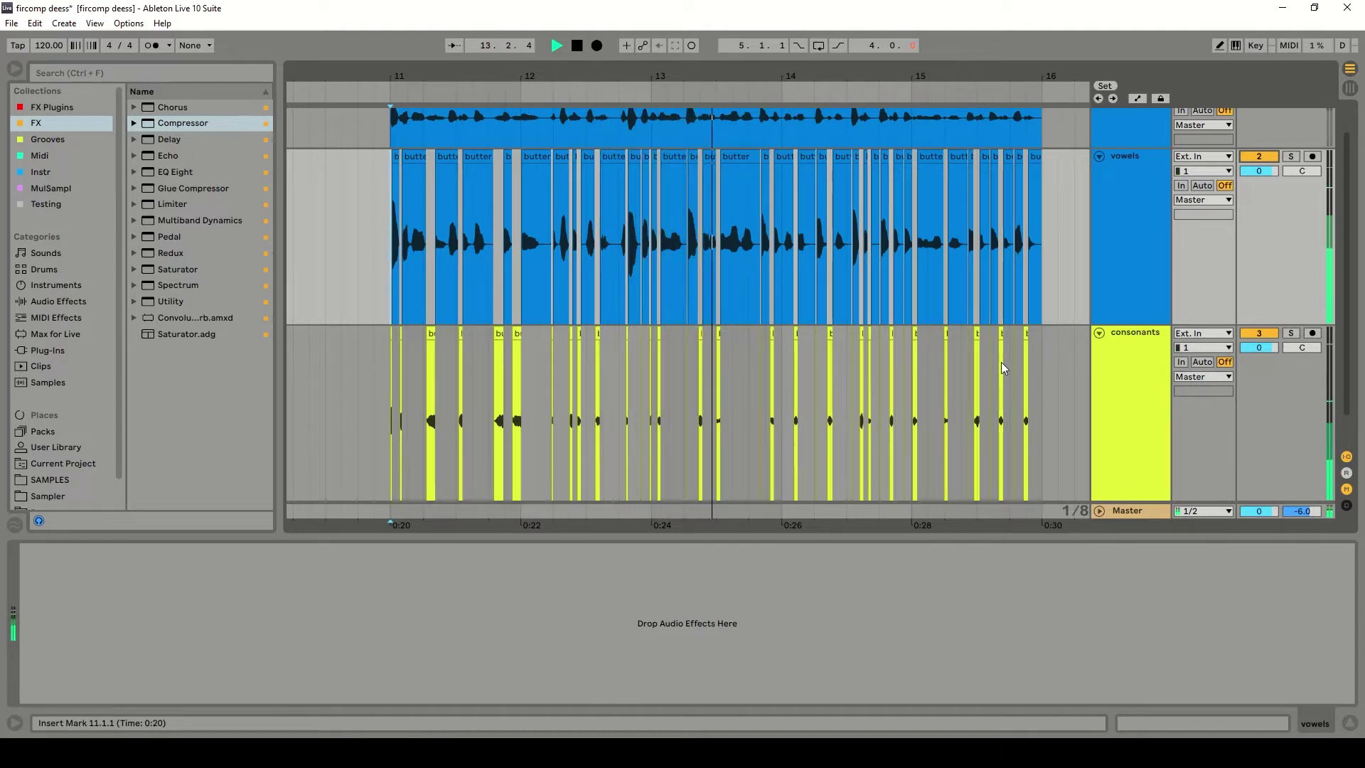
pyautogui.press('space')
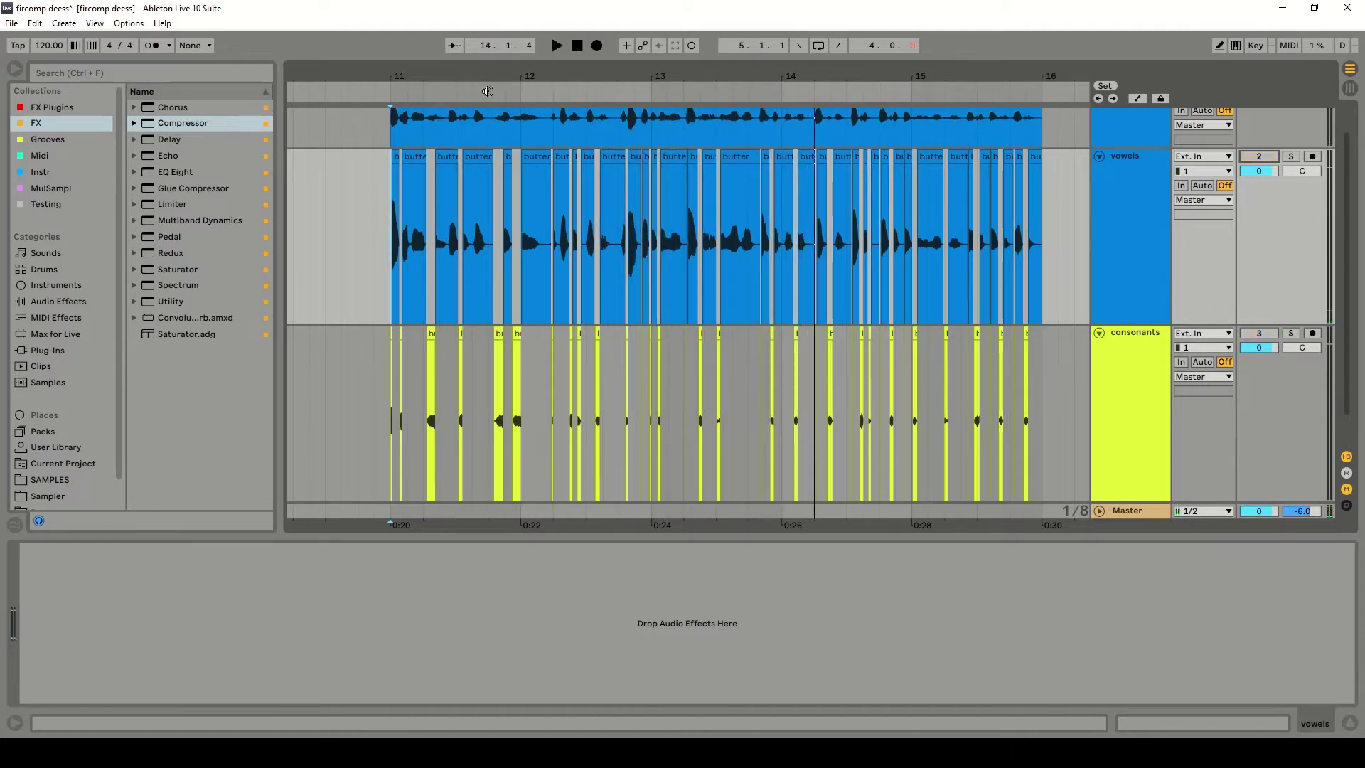
# Examine the butter section's vowel and consonant waveforms up close around 11.2, leaving both tracks active
pyautogui.moveTo(421, 77); pyautogui.dragTo(419, 182)
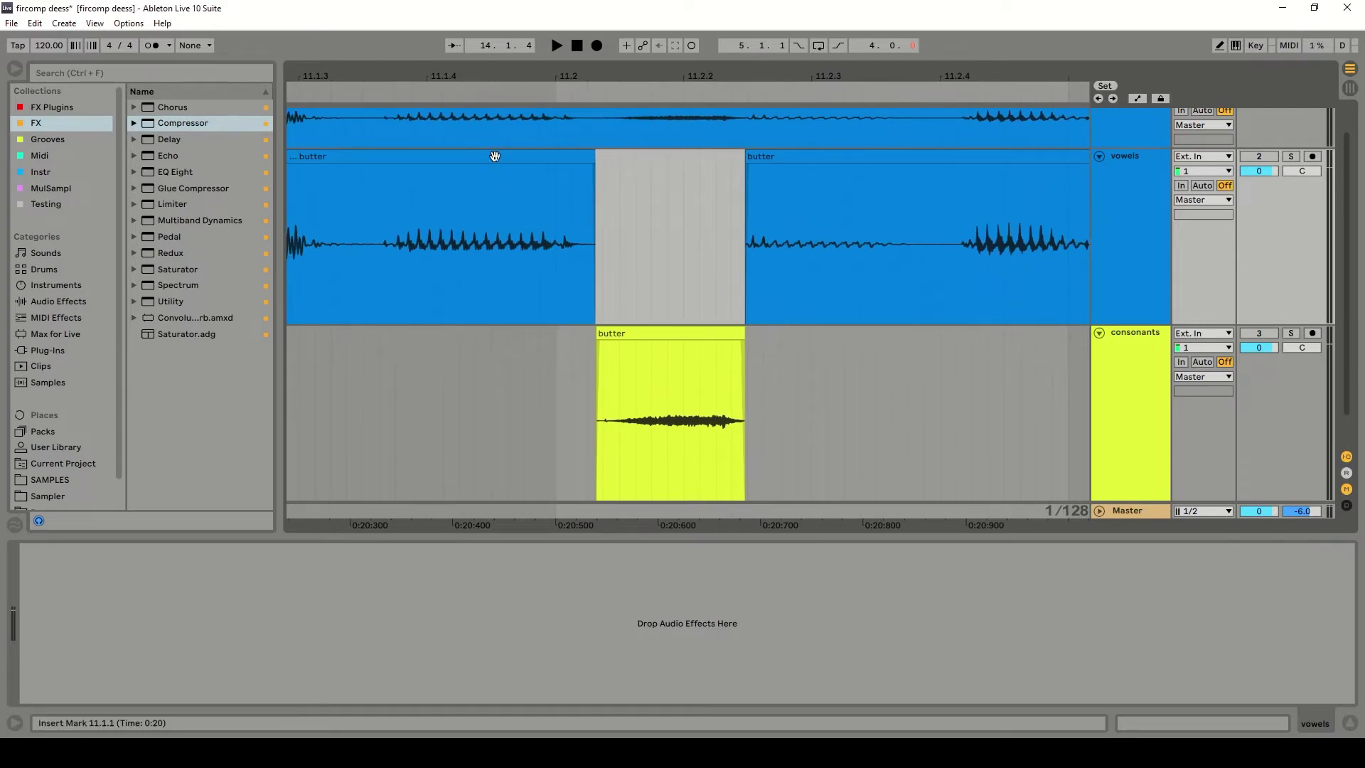
pyautogui.scroll(3, 639, 419)
pyautogui.scroll(-5, 640, 420)
pyautogui.scroll(-2, 644, 420)
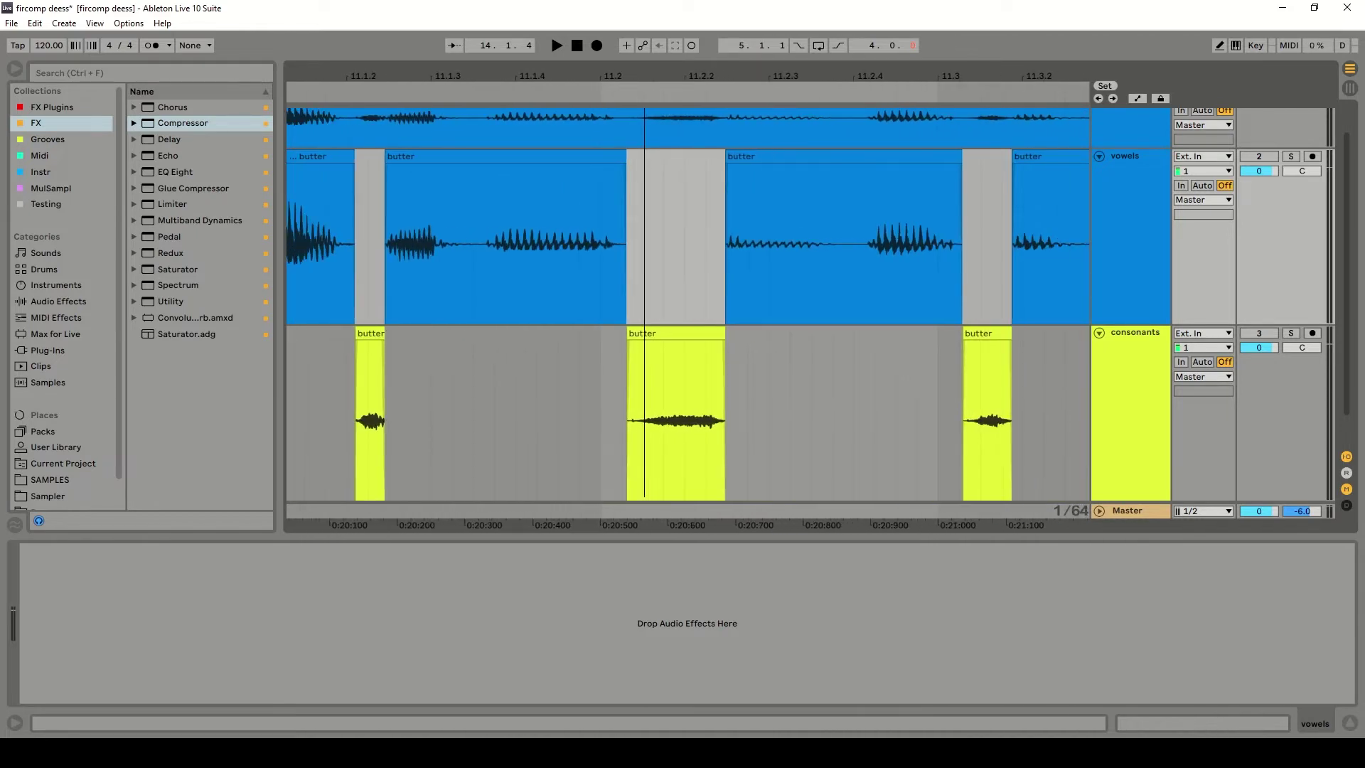
pyautogui.scroll(1, 630, 82)
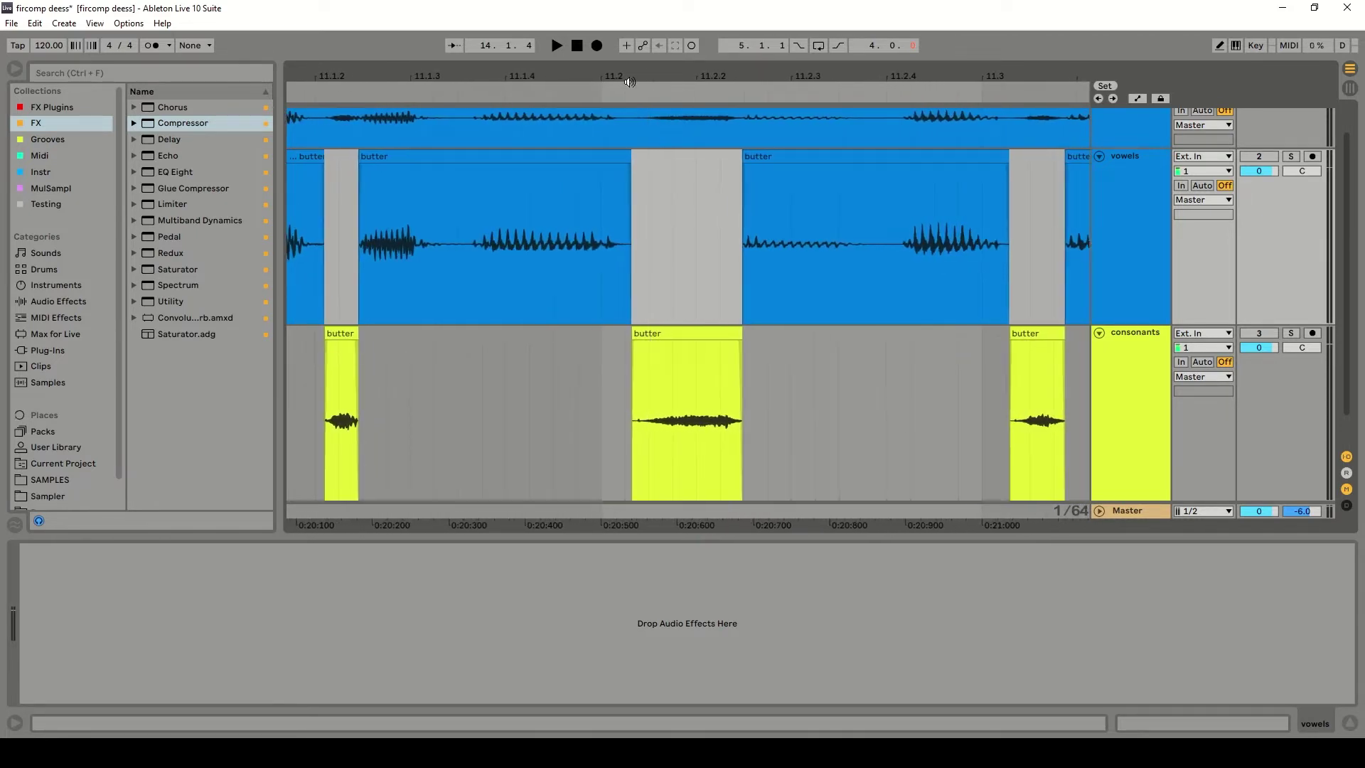
pyautogui.moveTo(491, 70); pyautogui.dragTo(516, 245)
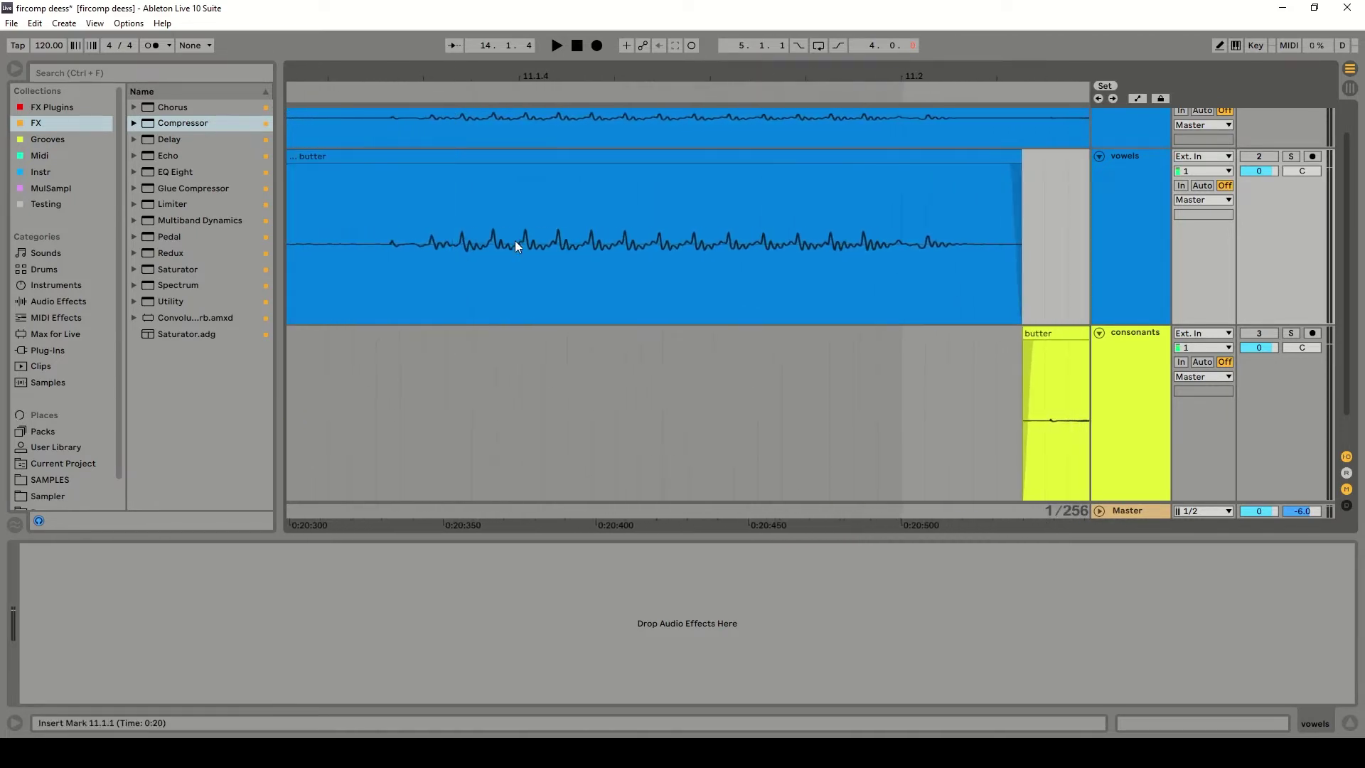
pyautogui.click(1262, 157)
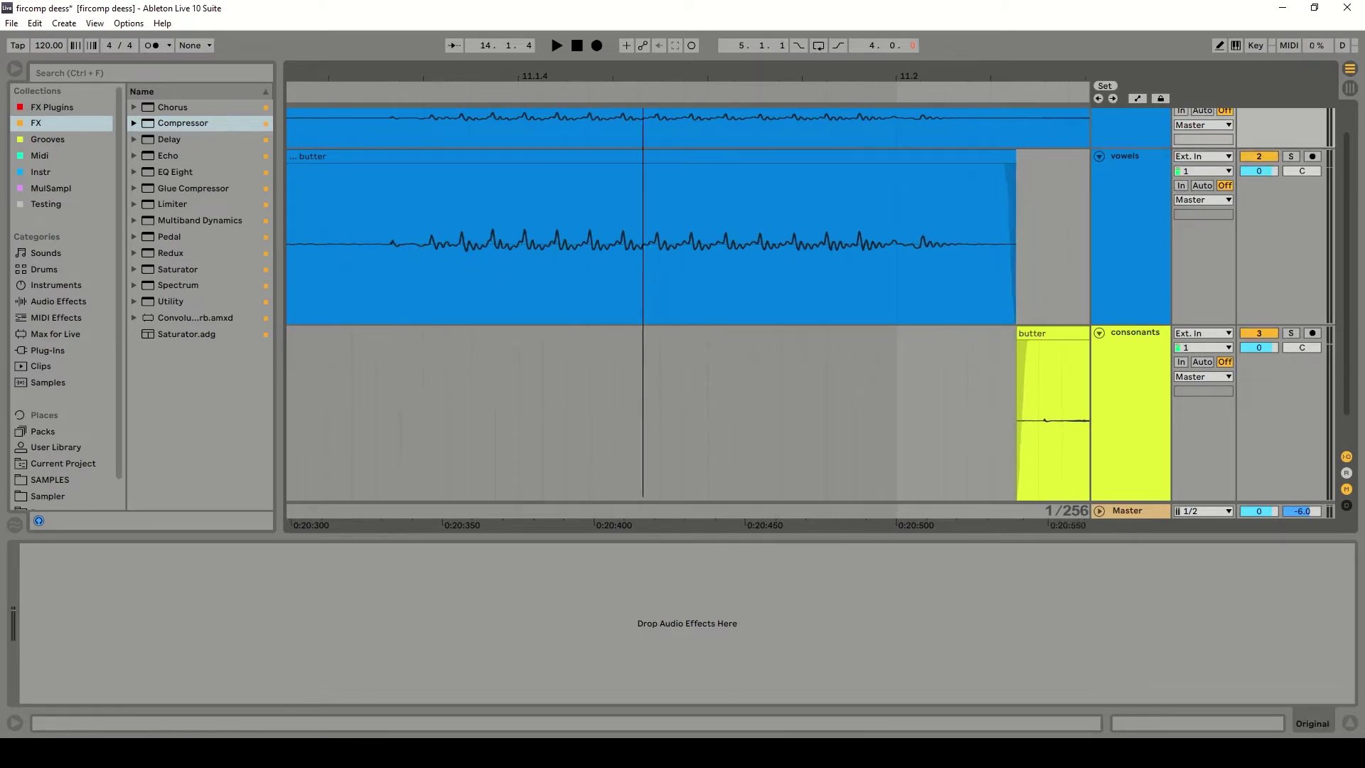
pyautogui.moveTo(752, 75); pyautogui.dragTo(290, 74)
pyautogui.moveTo(751, 76)
pyautogui.mouseDown()
pyautogui.moveTo(707, 43)
pyautogui.moveTo(603, 44)
pyautogui.moveTo(640, 178)
pyautogui.moveTo(795, 381)
pyautogui.mouseUp()
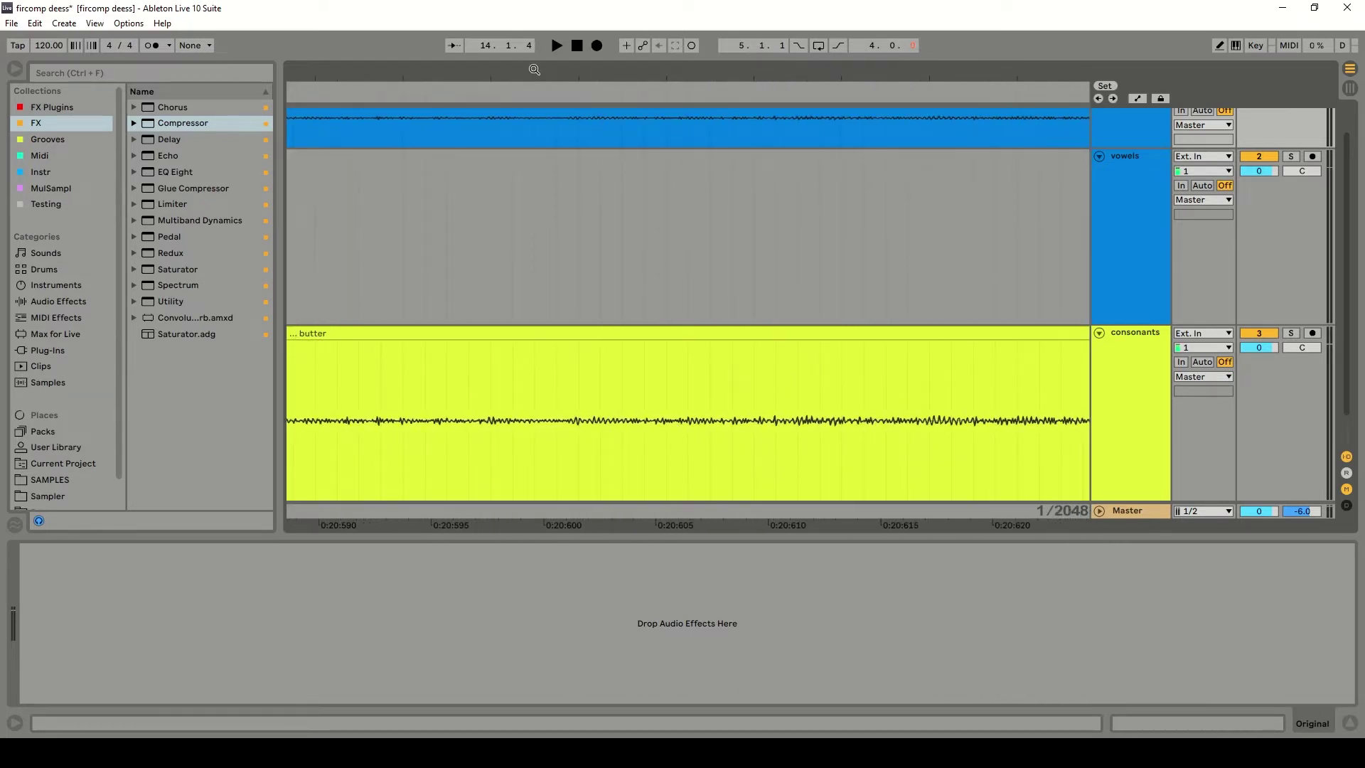
# Play from 11.3.1 on the consonants track and examine the short butter consonant clip there up close
pyautogui.press('-')
pyautogui.press('-')
pyautogui.press('-')
pyautogui.press('-')
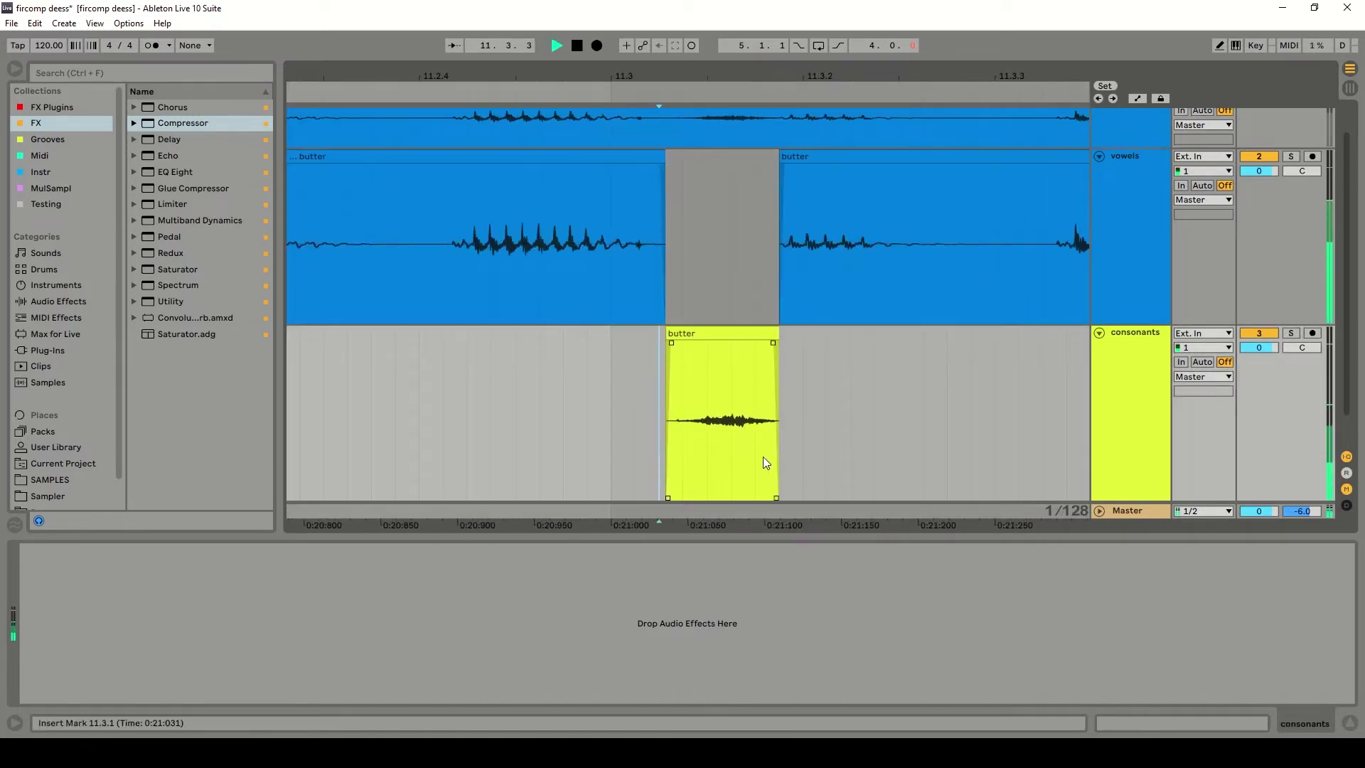
pyautogui.moveTo(724, 96); pyautogui.dragTo(723, 135)
pyautogui.press('+')
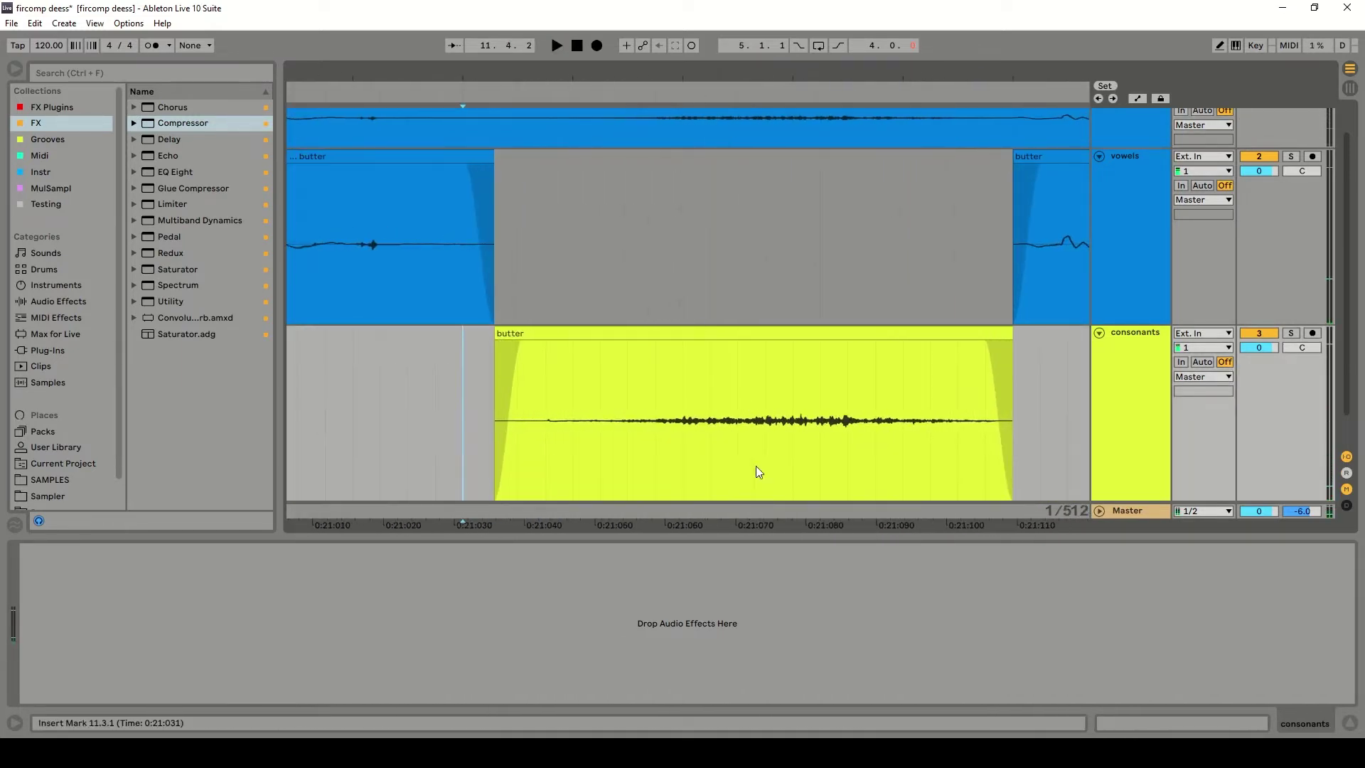
# Examine the sea shells and butter sections as a whole across the vowels and consonants tracks
pyautogui.press('-')
pyautogui.press('-')
pyautogui.press('-')
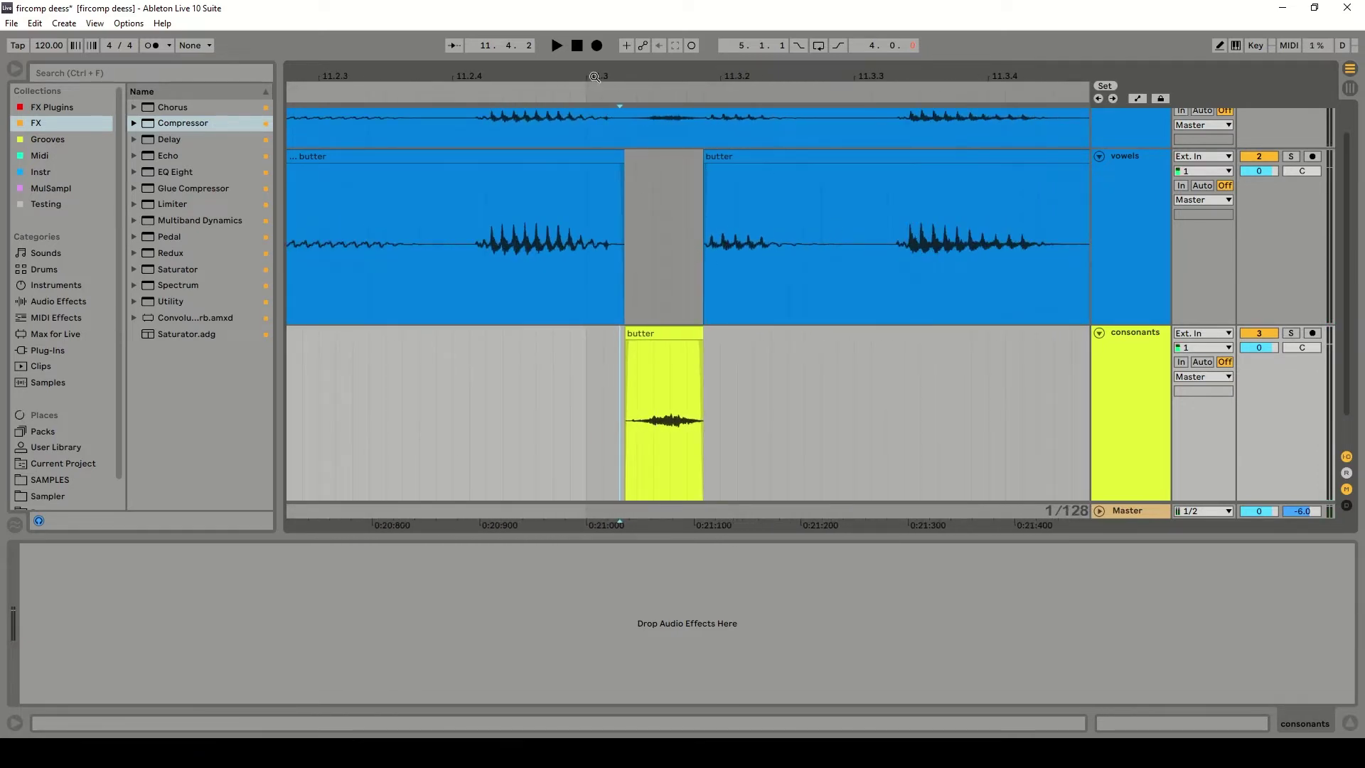
pyautogui.press('-')
pyautogui.press('-')
pyautogui.press('-')
pyautogui.press('-')
pyautogui.press('-')
pyautogui.press('-')
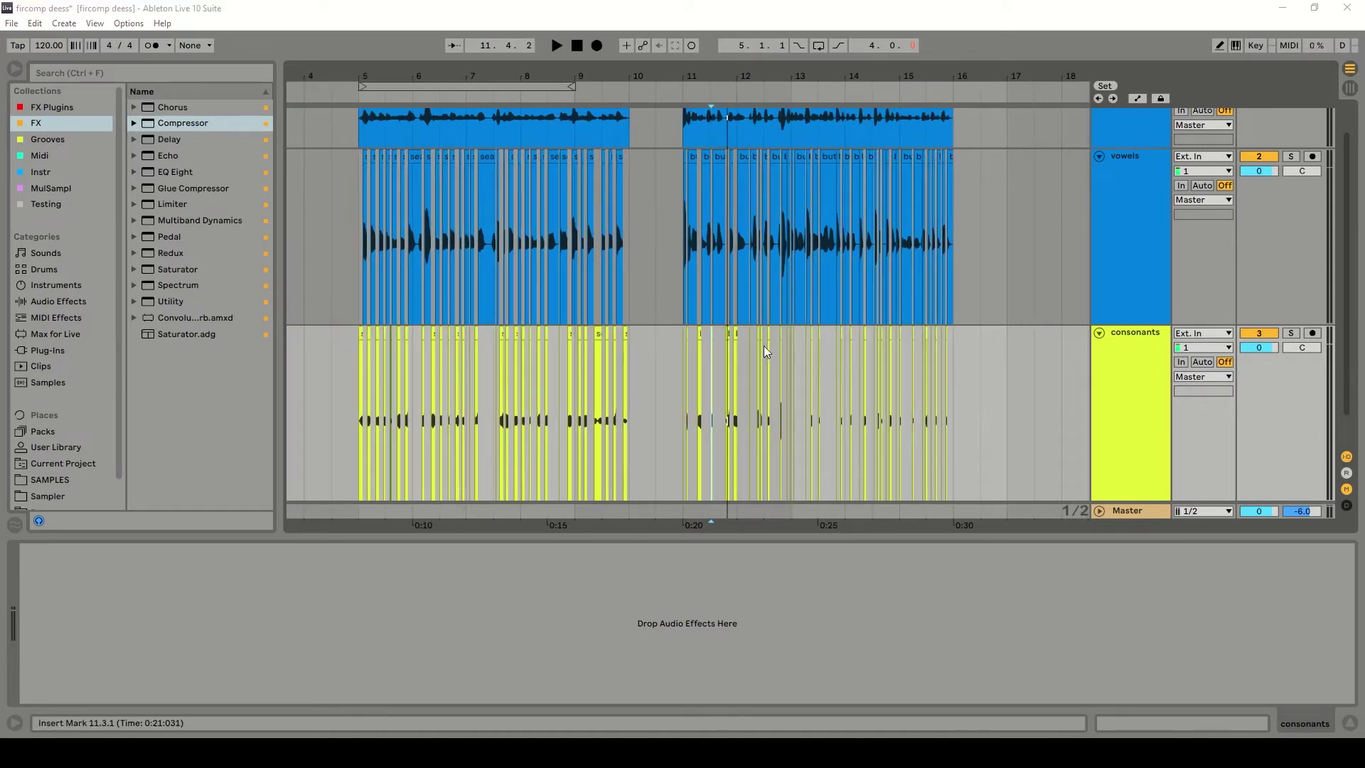
# Save the Live set
pyautogui.scroll(2, 779, 346)
pyautogui.hotkey('ctrl', 's')
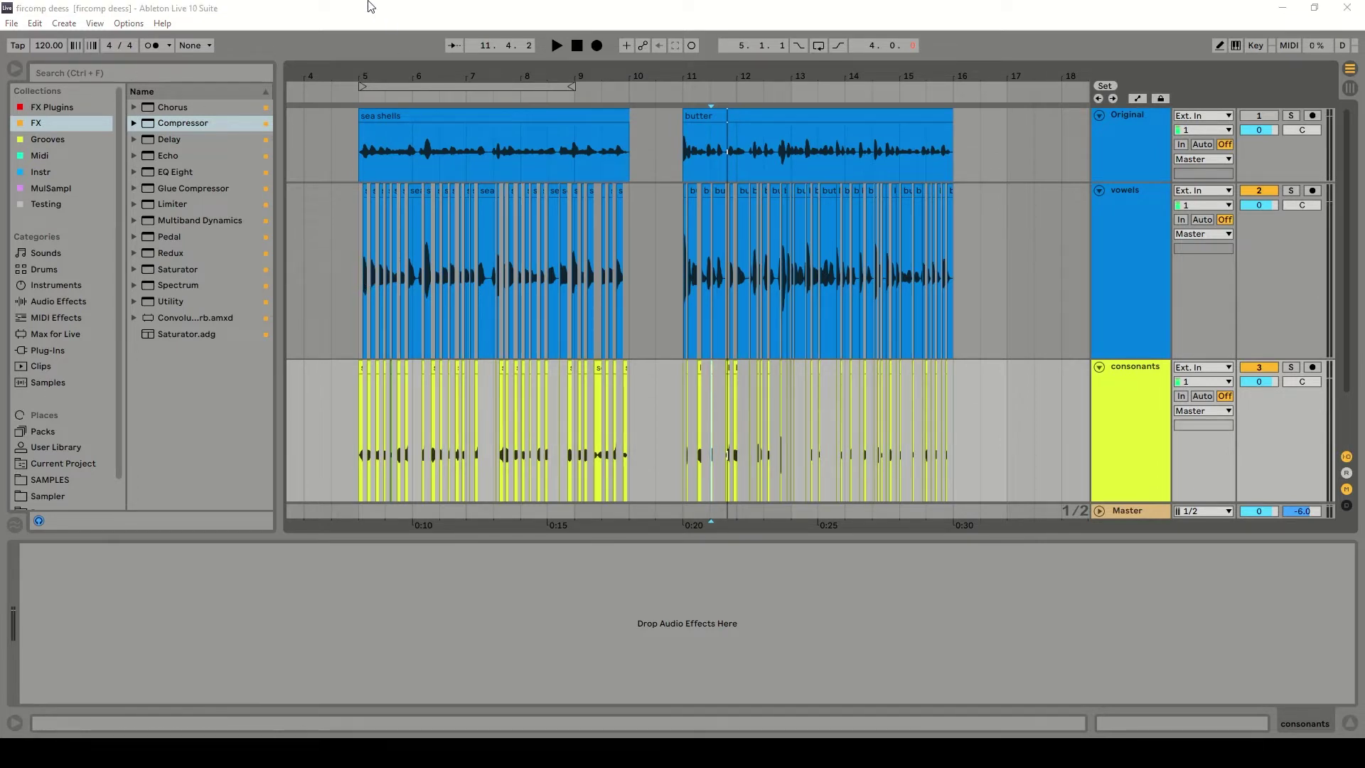
pyautogui.click(11, 22)
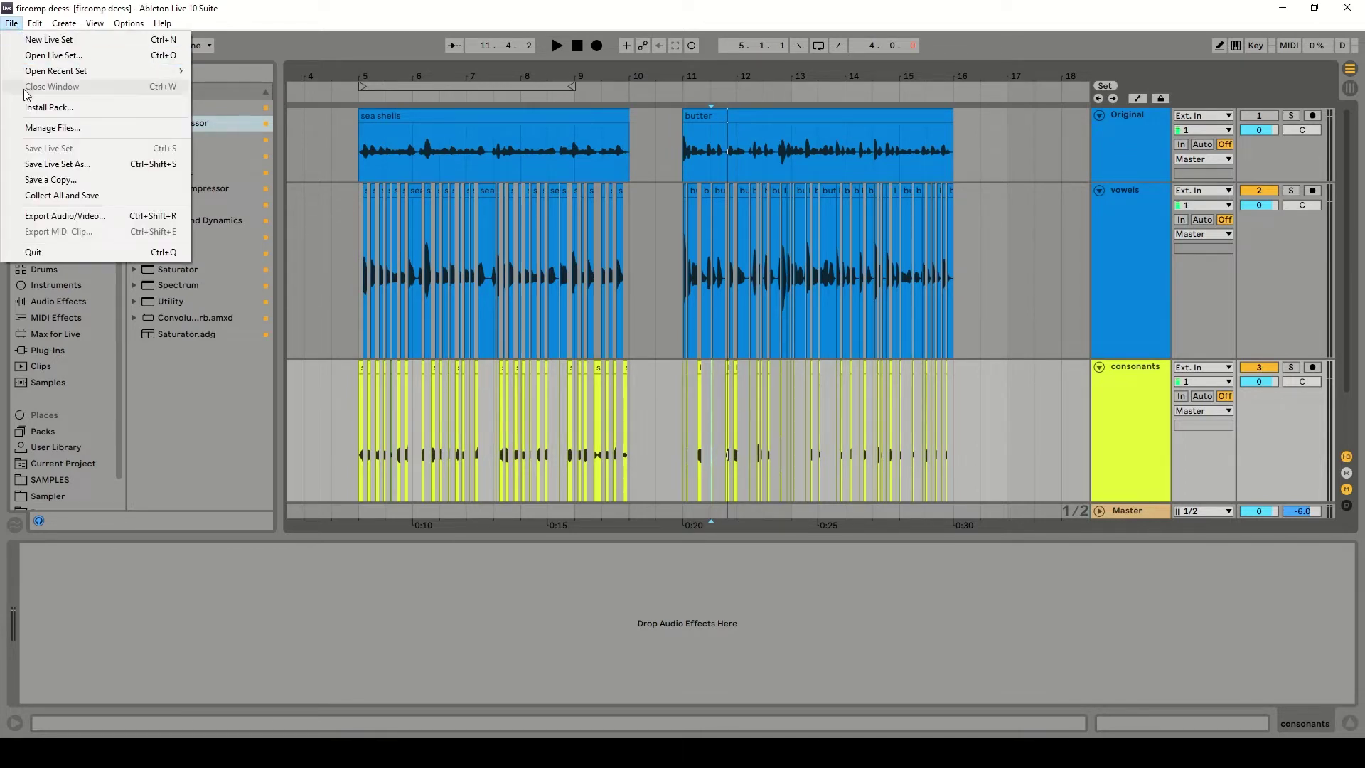
pyautogui.press('Escape')
# Deactivate and collapse the vowels and consonants tracks
pyautogui.press('+')
pyautogui.press('+')
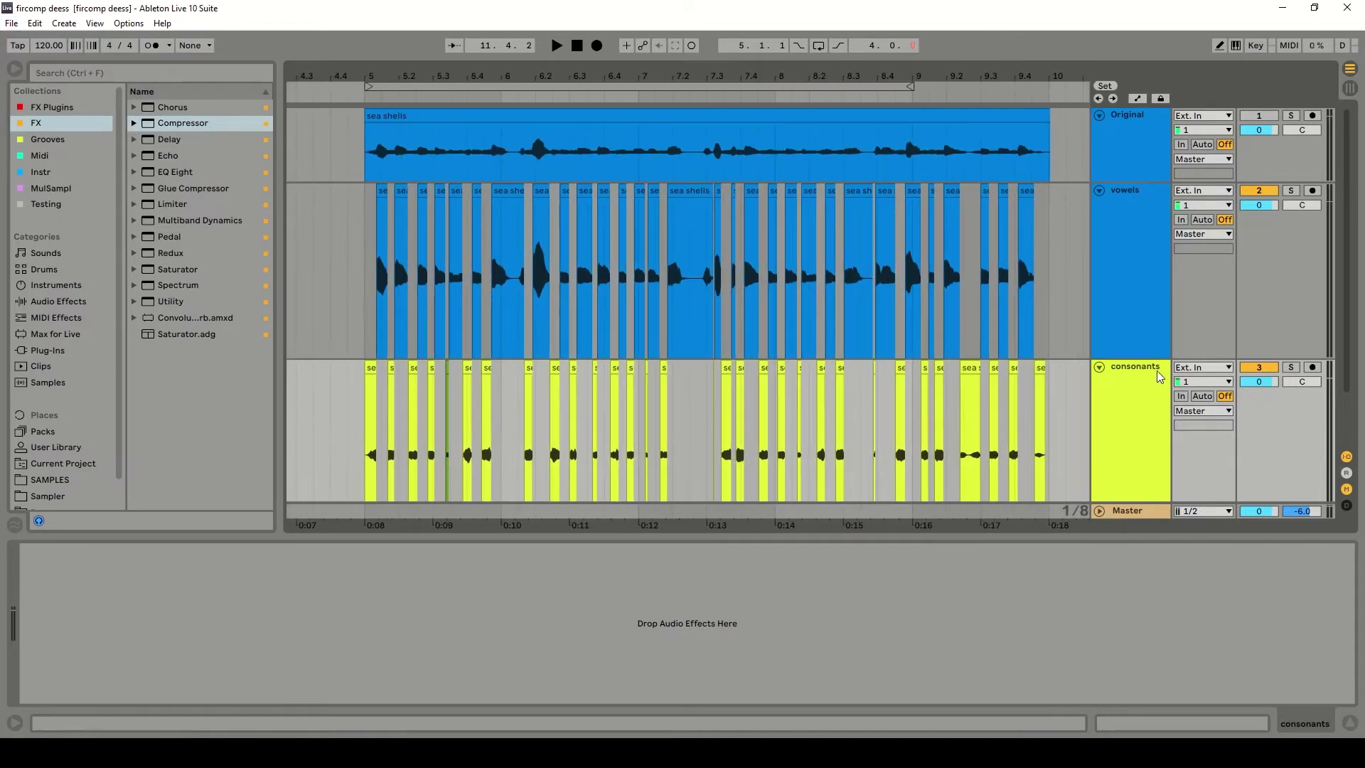
pyautogui.click(1260, 367)
pyautogui.click(1099, 191)
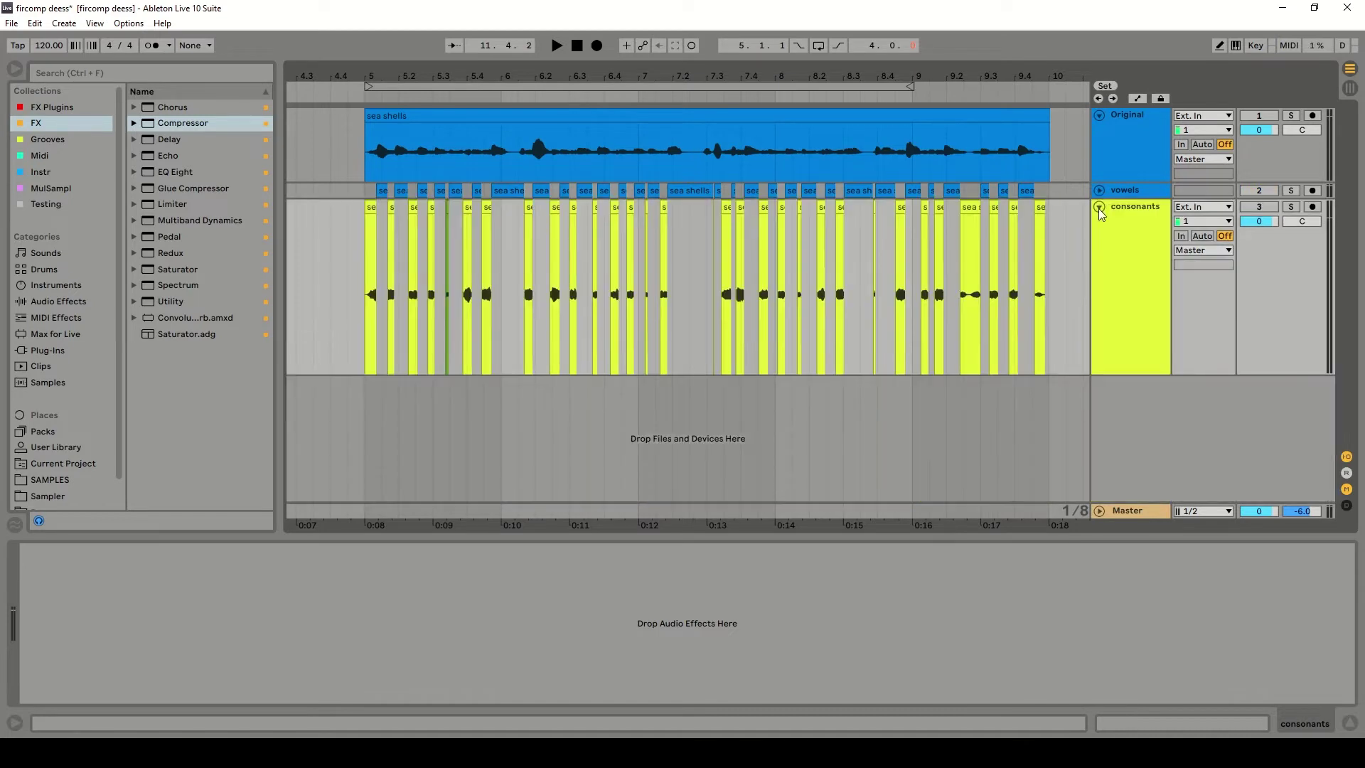
pyautogui.click(1099, 207)
pyautogui.scroll(-1, 892, 142)
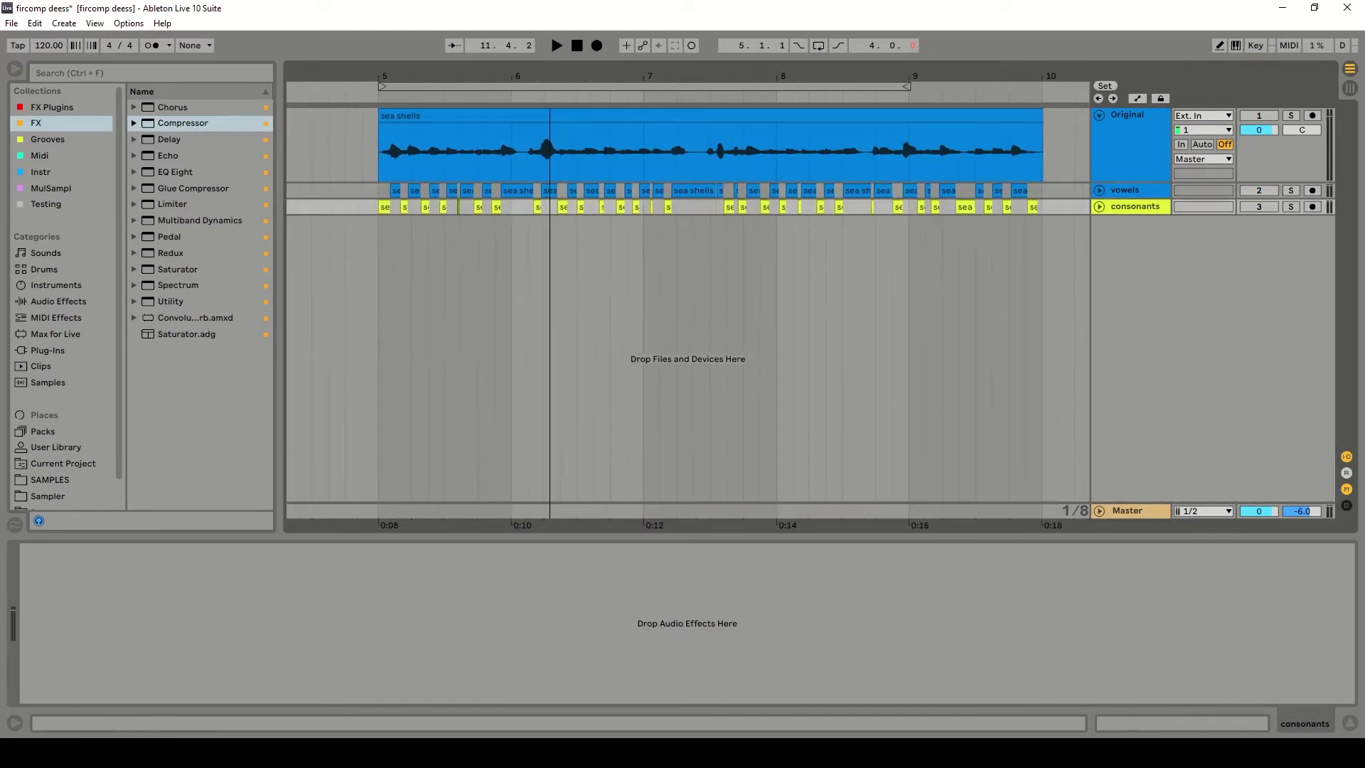
# Activate the Original track with the insert marker at 5.1.1, and save the Live set
pyautogui.click(377, 158)
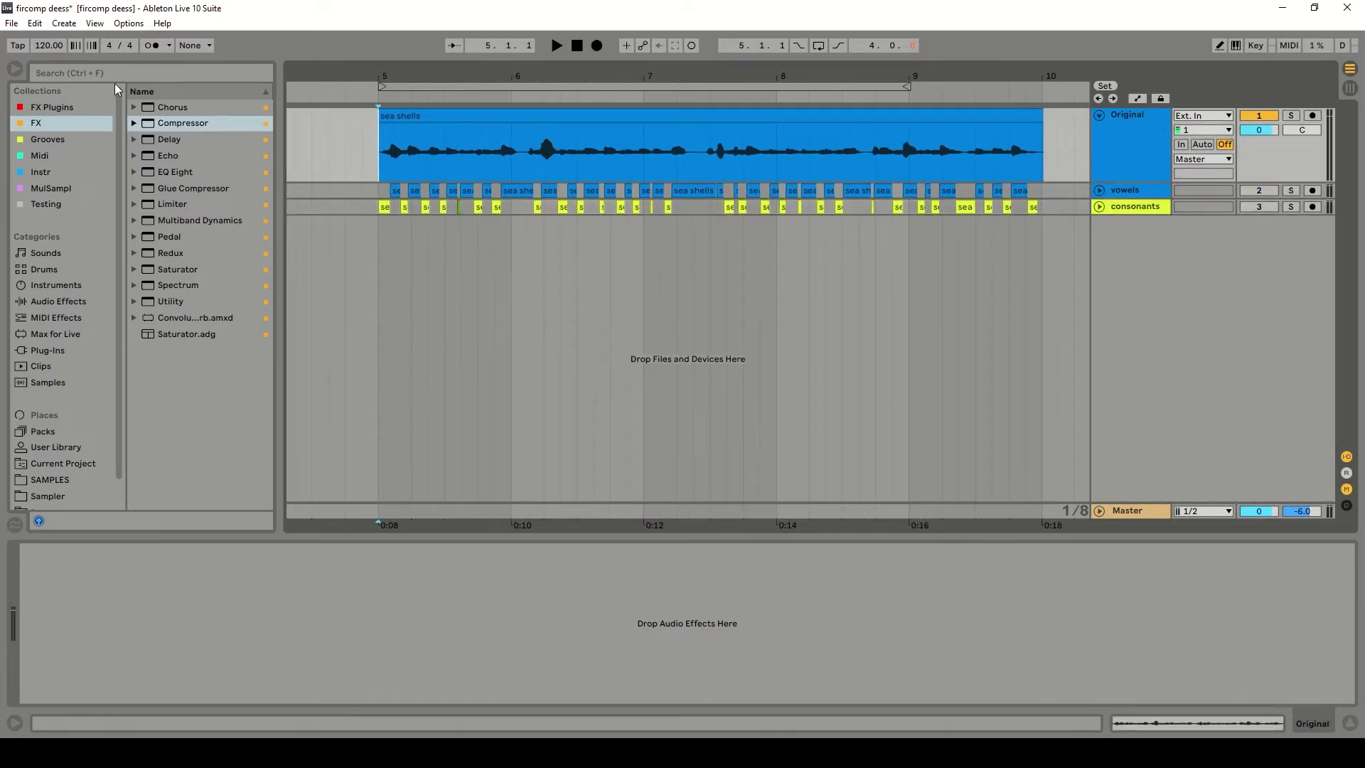
pyautogui.click(12, 23)
pyautogui.click(44, 148)
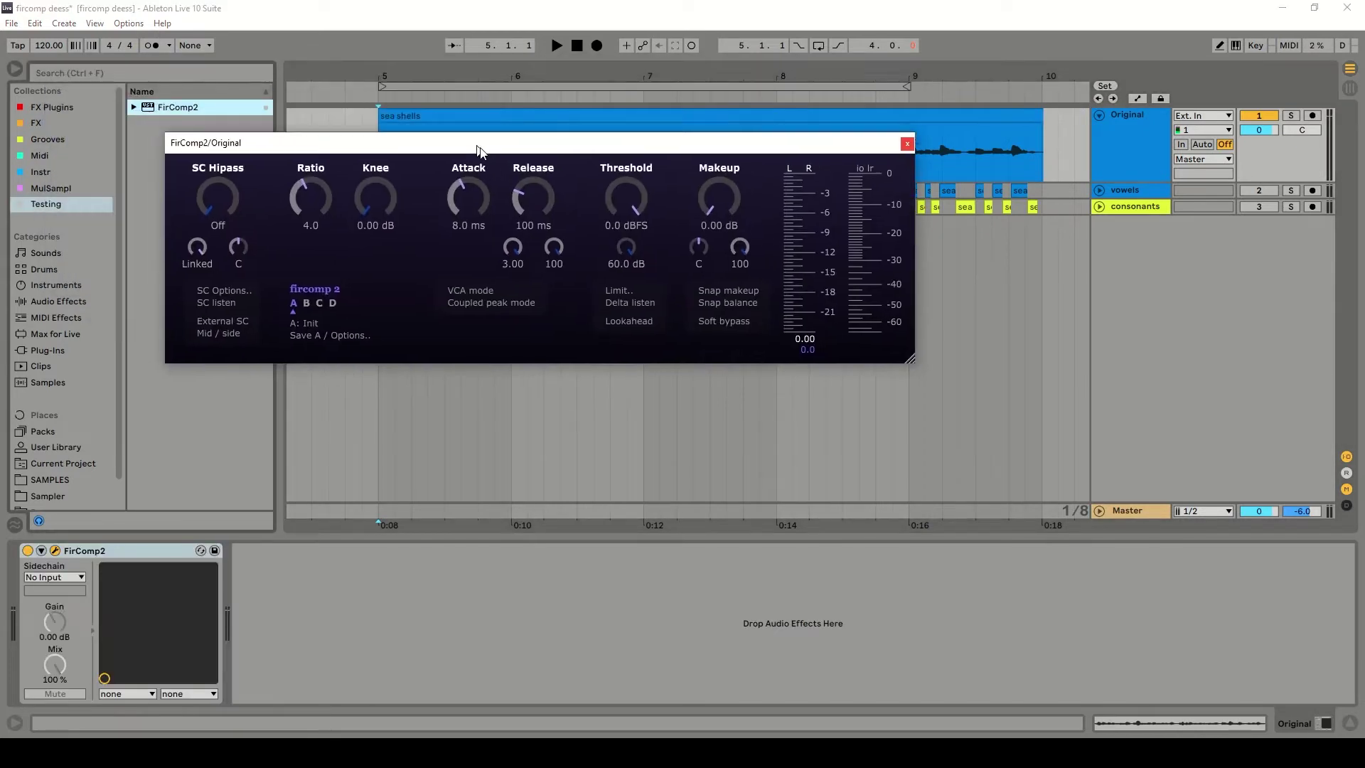
# Set the sidechain high-pass of FirComp2 on the Original track to 7.0 kHz
pyautogui.moveTo(481, 148); pyautogui.dragTo(545, 199)
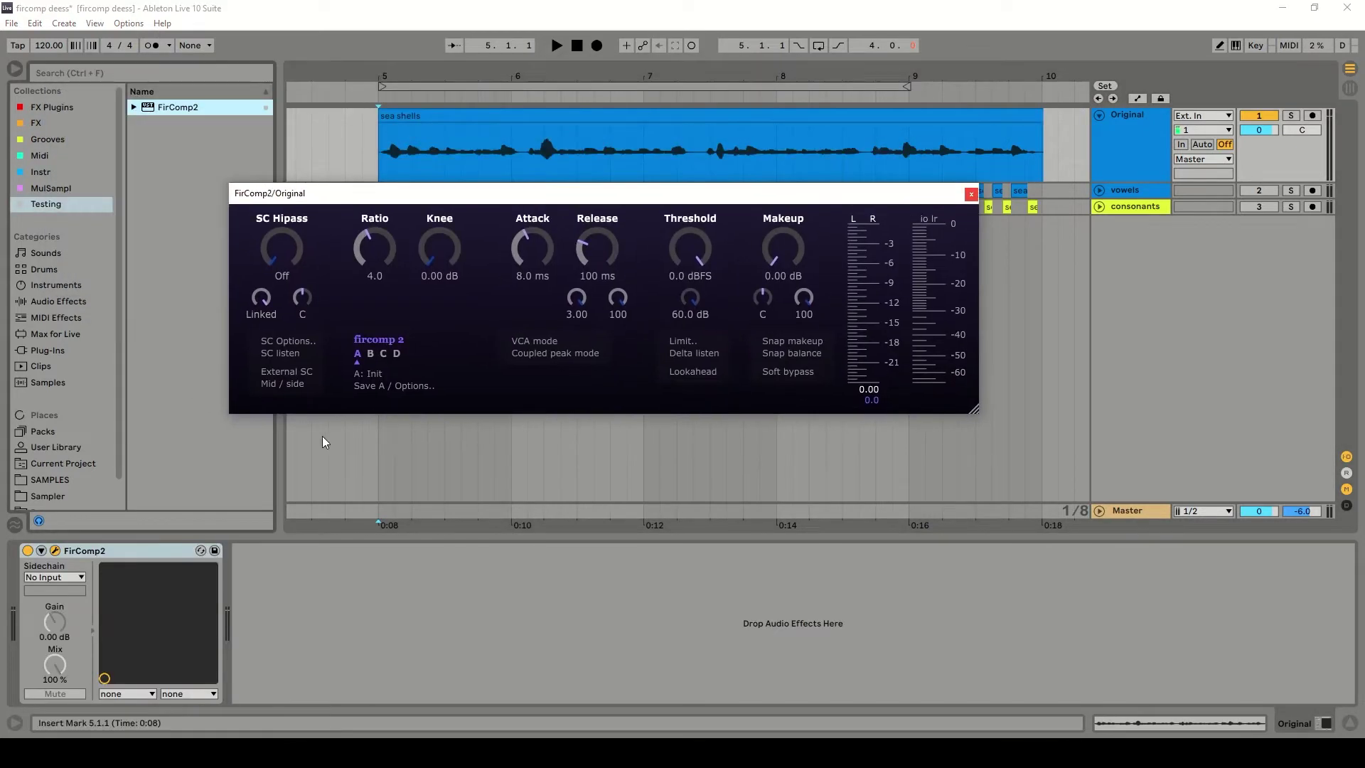
pyautogui.moveTo(282, 249); pyautogui.dragTo(282, 245)
pyautogui.press('Return')
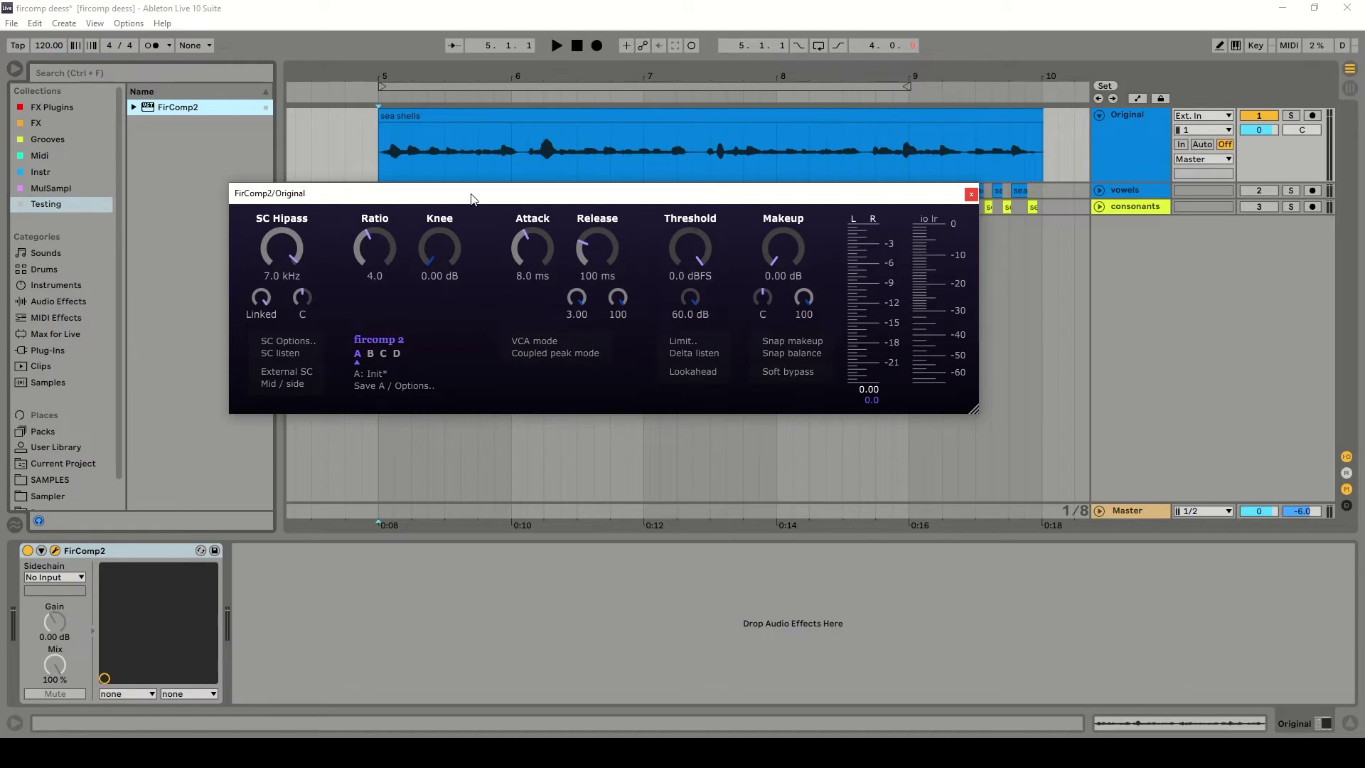
# Set FirComp2's ratio to 10, attack to 0 samples and release to 5.0 ms, and save the Live set
pyautogui.moveTo(472, 196); pyautogui.dragTo(434, 224)
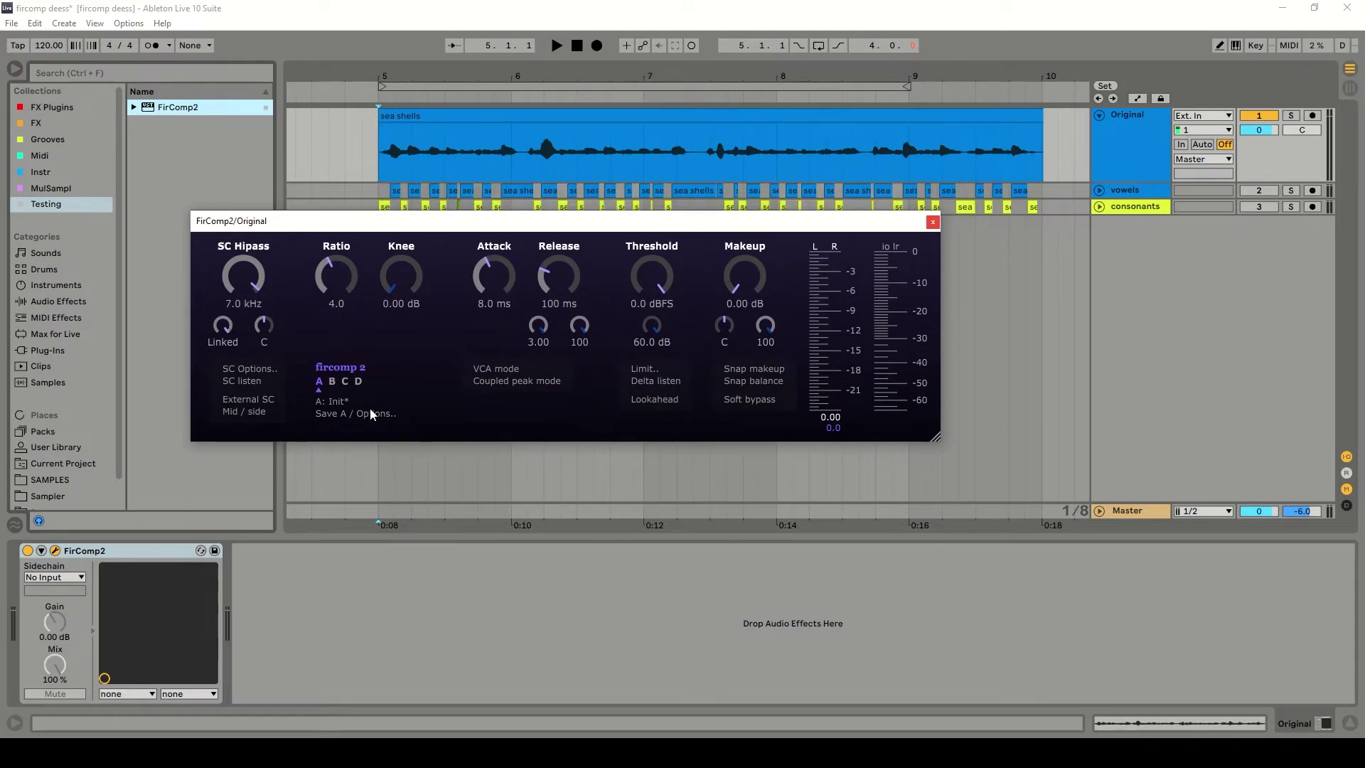
pyautogui.doubleClick(341, 307)
pyautogui.write('10')
pyautogui.press('Return')
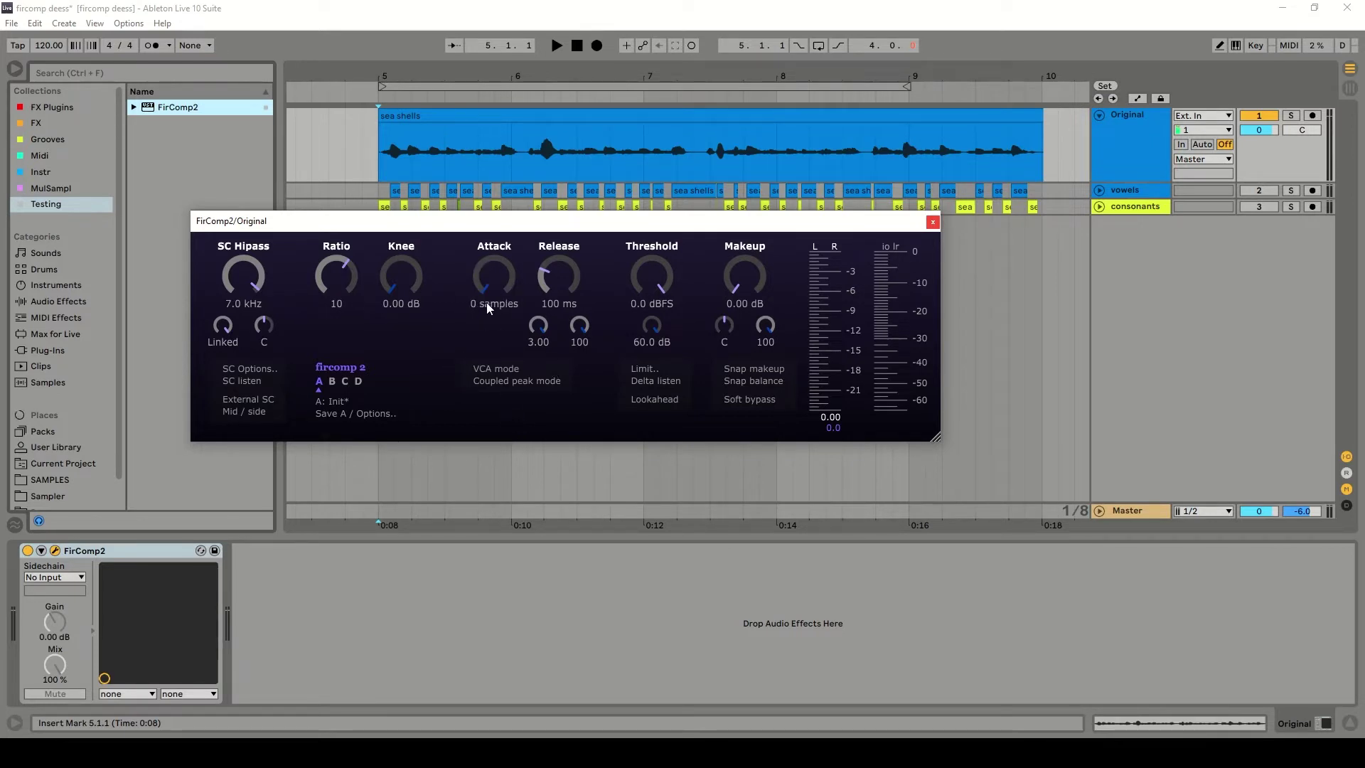
pyautogui.moveTo(556, 259); pyautogui.dragTo(569, 313)
pyautogui.moveTo(697, 220); pyautogui.dragTo(706, 328)
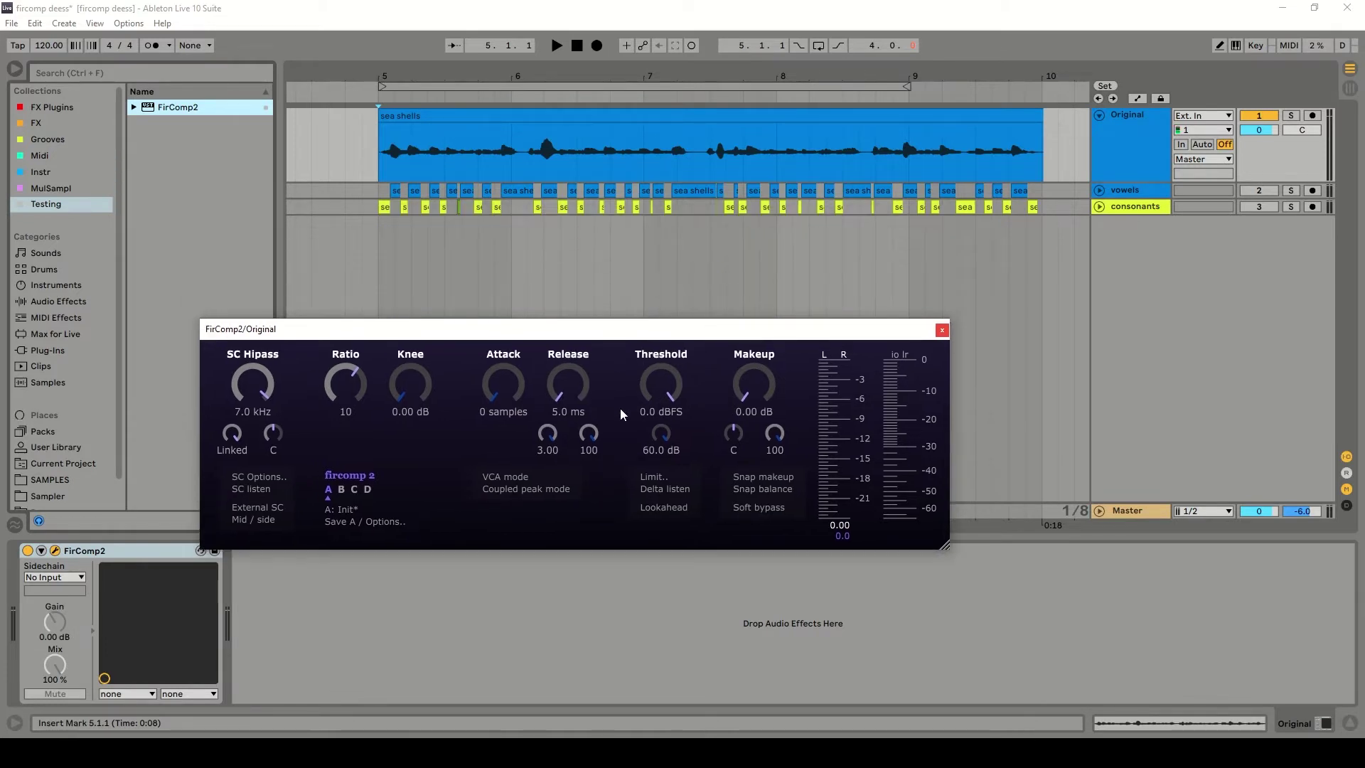
pyautogui.click(278, 7)
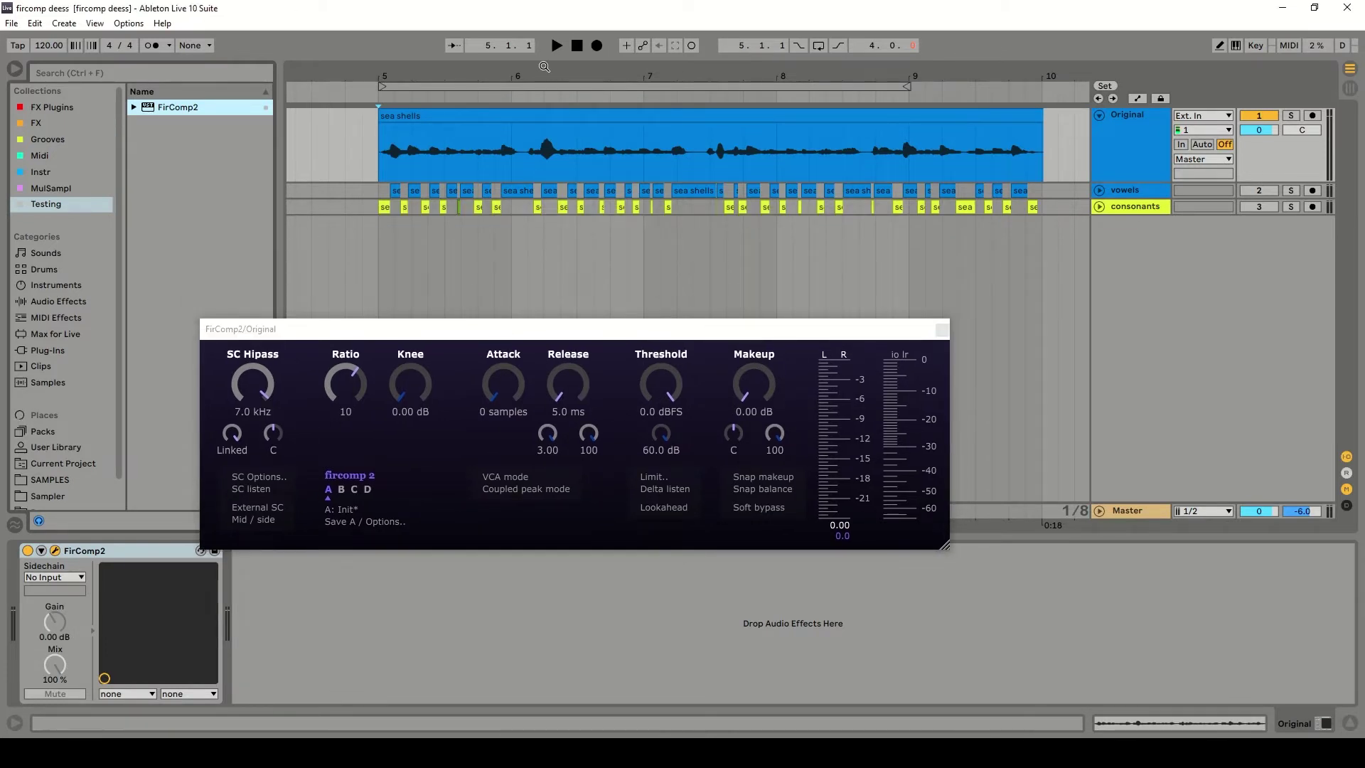
# Loop the sea shells clip on the Original track from bar 5 to bar 10 and save the Live set
pyautogui.moveTo(544, 68); pyautogui.dragTo(544, 64)
pyautogui.moveTo(860, 86); pyautogui.dragTo(964, 86)
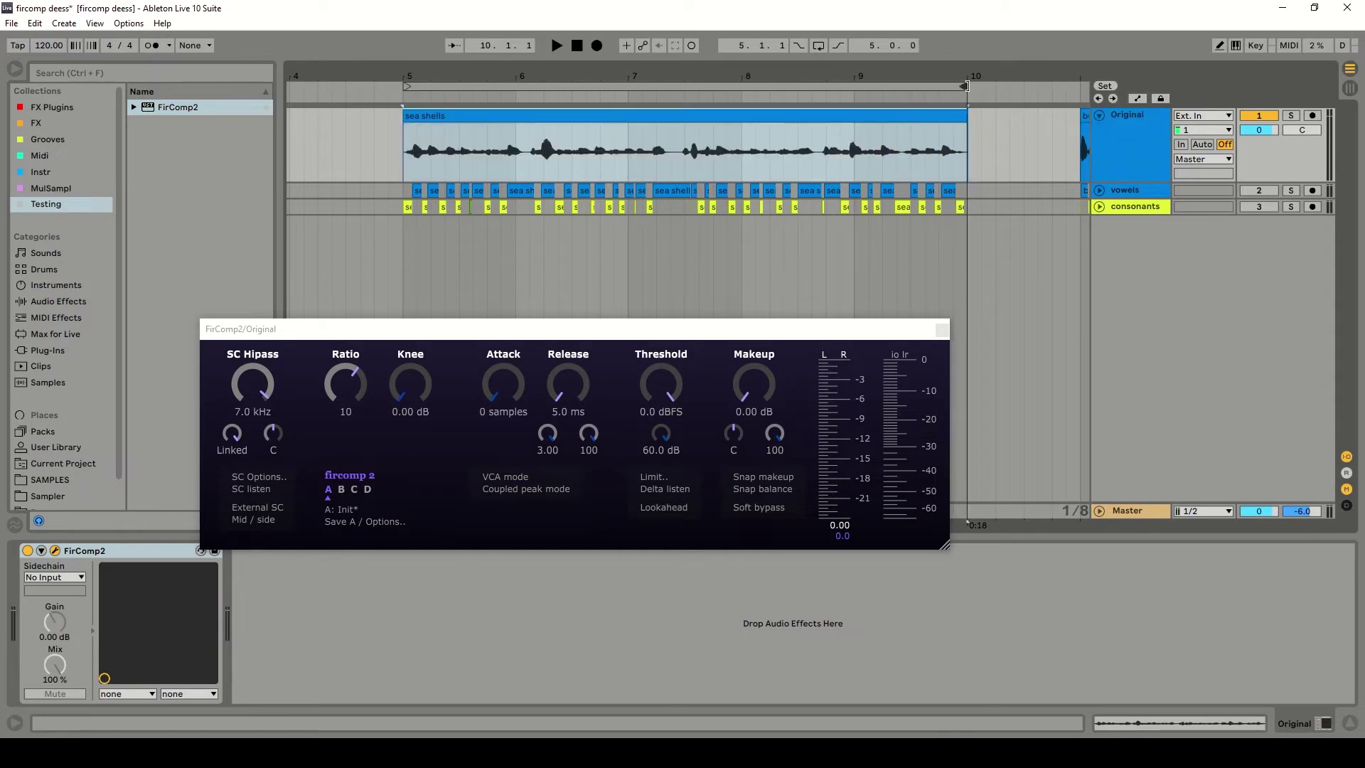
pyautogui.hotkey('ctrl', 'l')
pyautogui.hotkey('ctrl', 's')
# Play the looped sea shells clip and lower FirComp2's threshold to -32.8 dBFS
pyautogui.press('space')
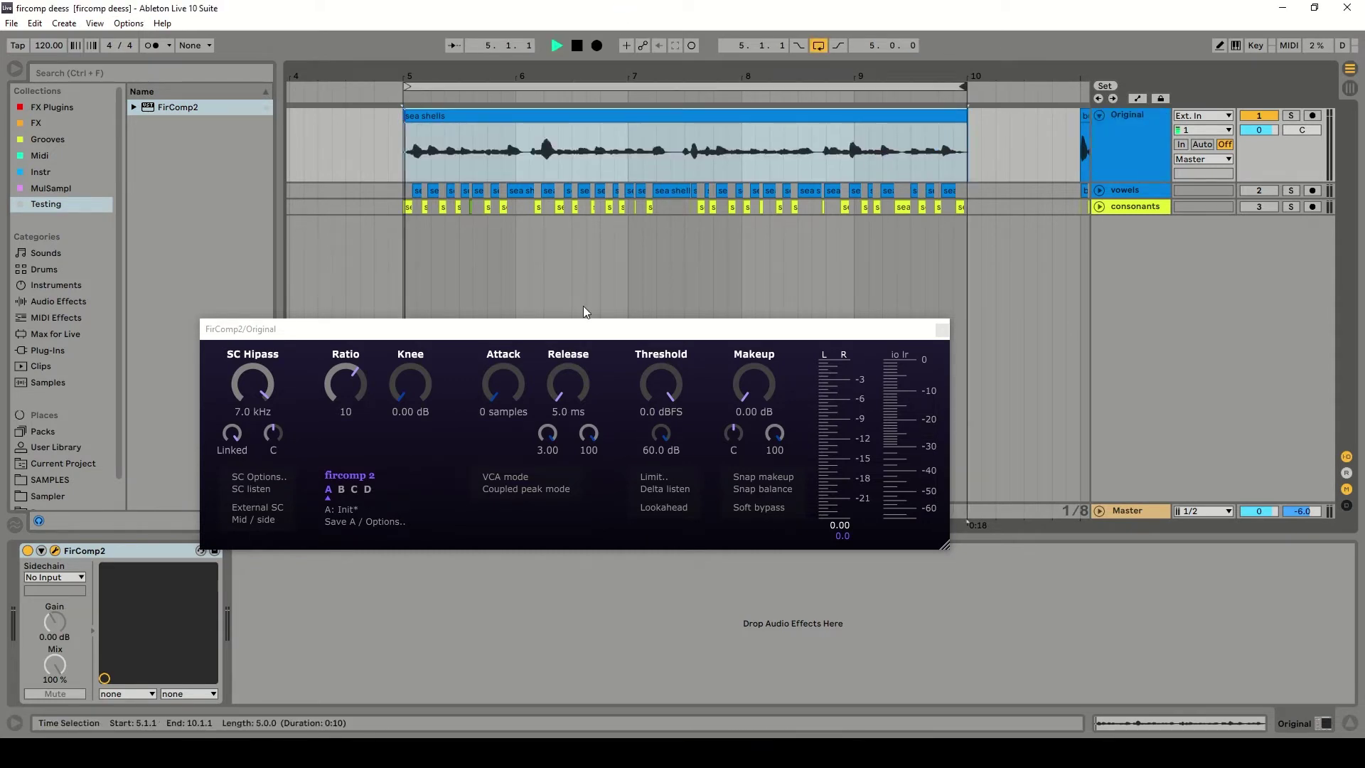
pyautogui.moveTo(664, 377); pyautogui.dragTo(688, 517)
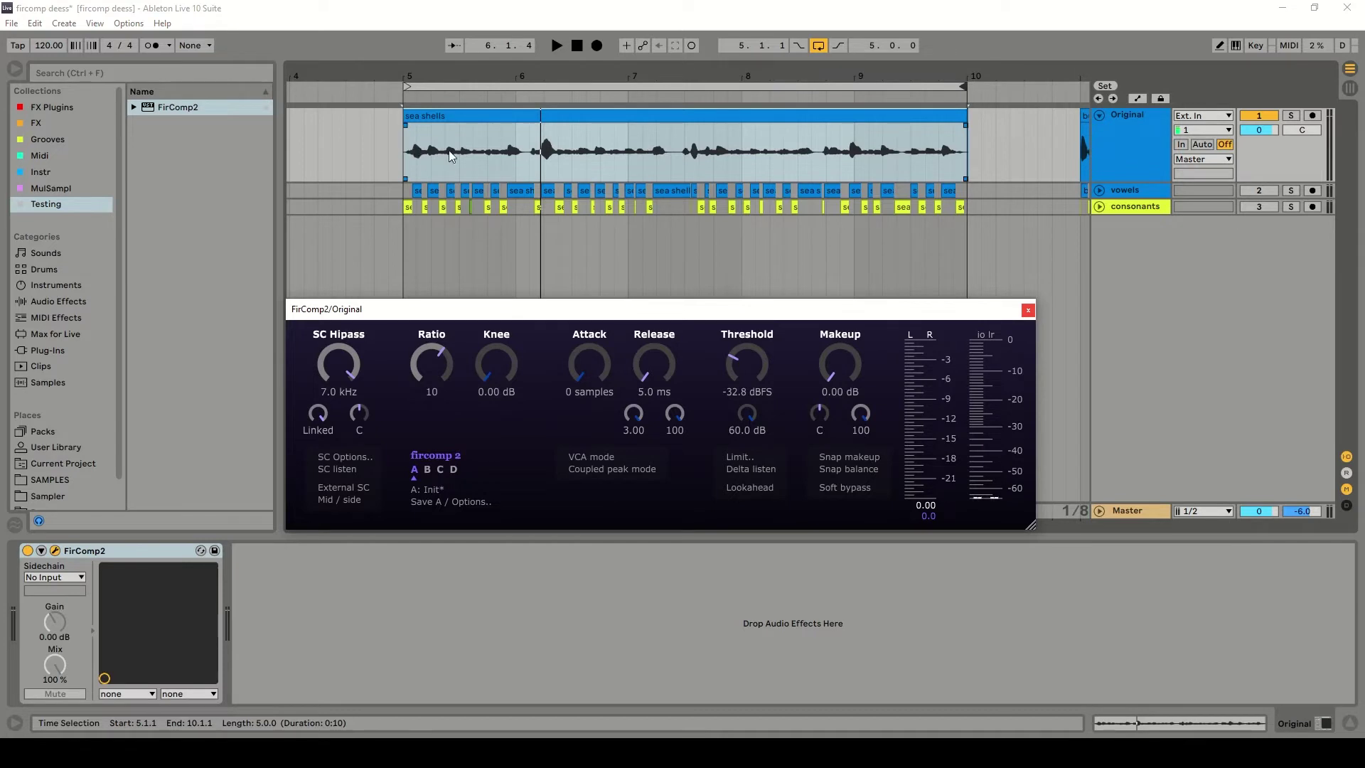
# Bypass the 7 kHz FirComp2 and add another FirComp2 ahead of it on the Original track
pyautogui.click(28, 551)
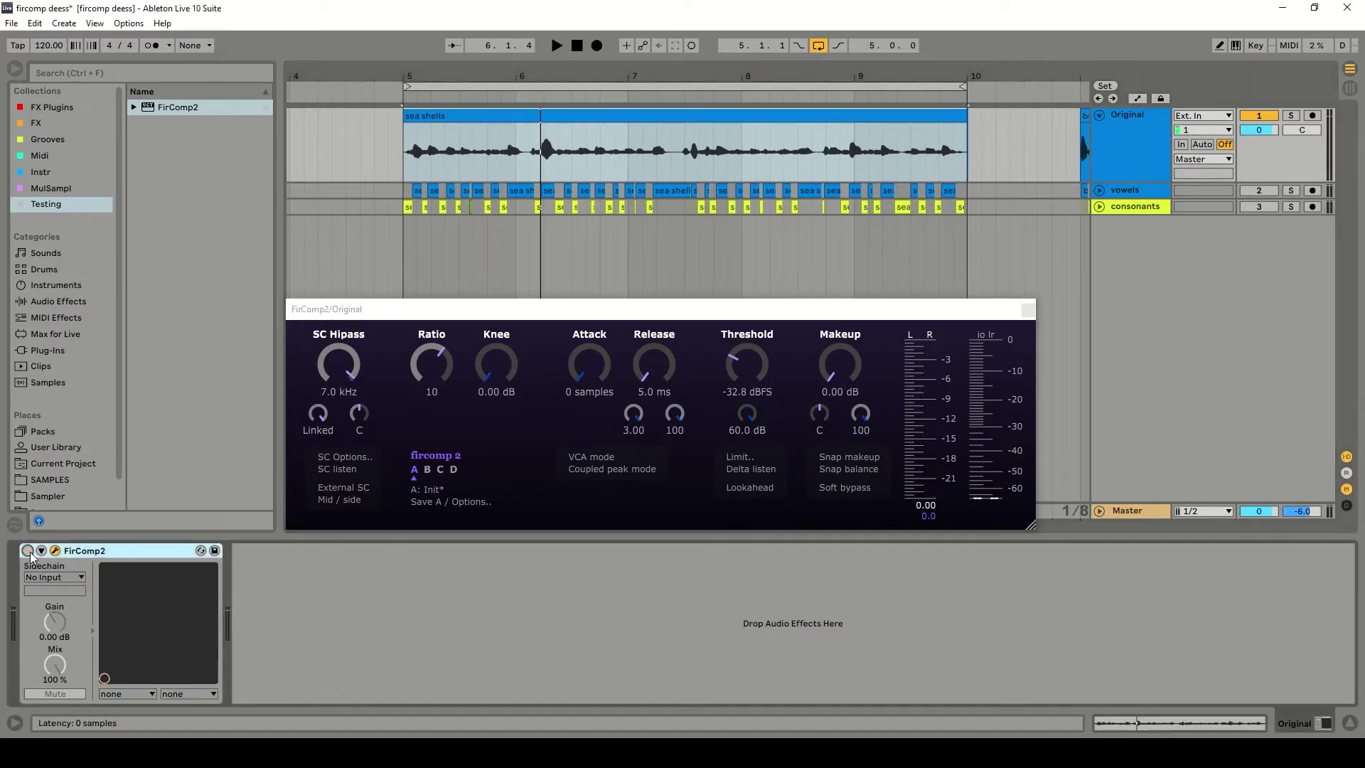
pyautogui.click(1028, 309)
pyautogui.doubleClick(168, 107)
pyautogui.click(239, 551)
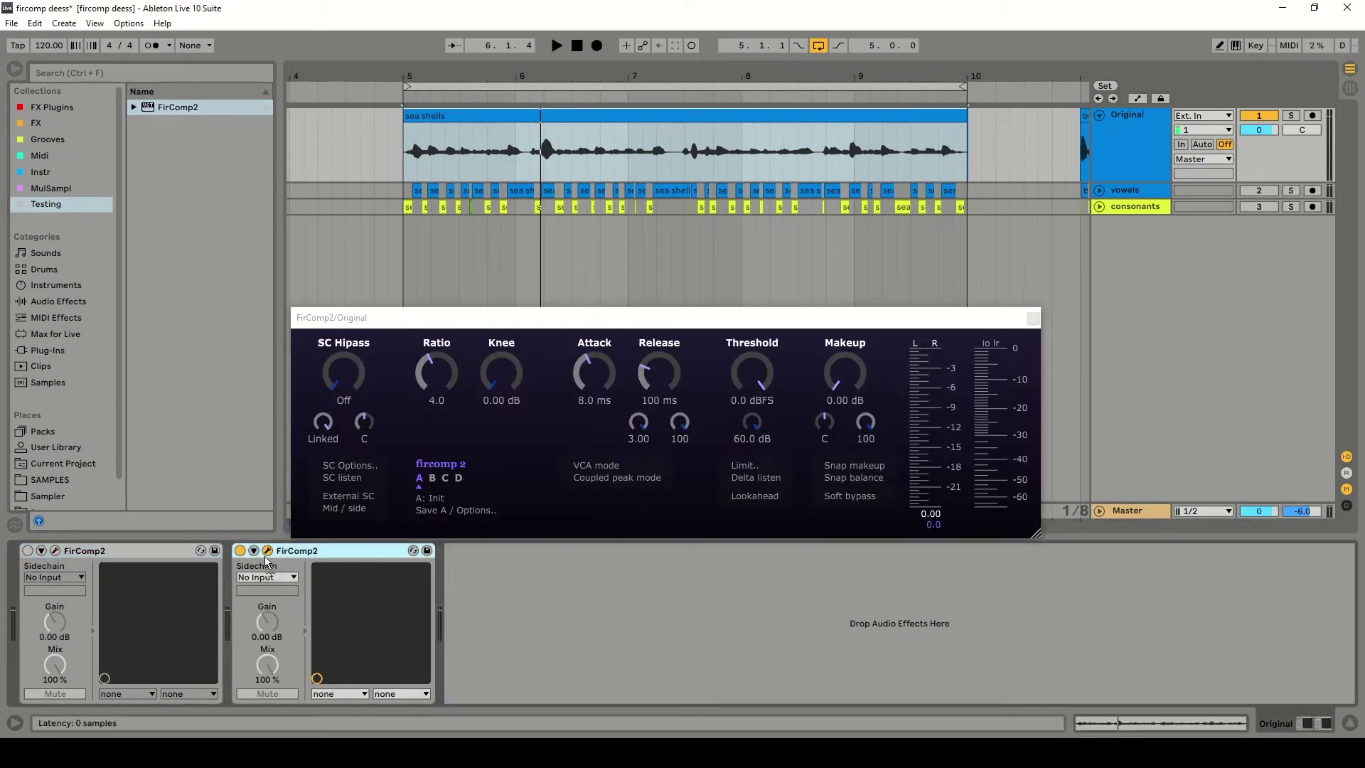
pyautogui.click(28, 551)
pyautogui.moveTo(475, 279); pyautogui.dragTo(428, 273)
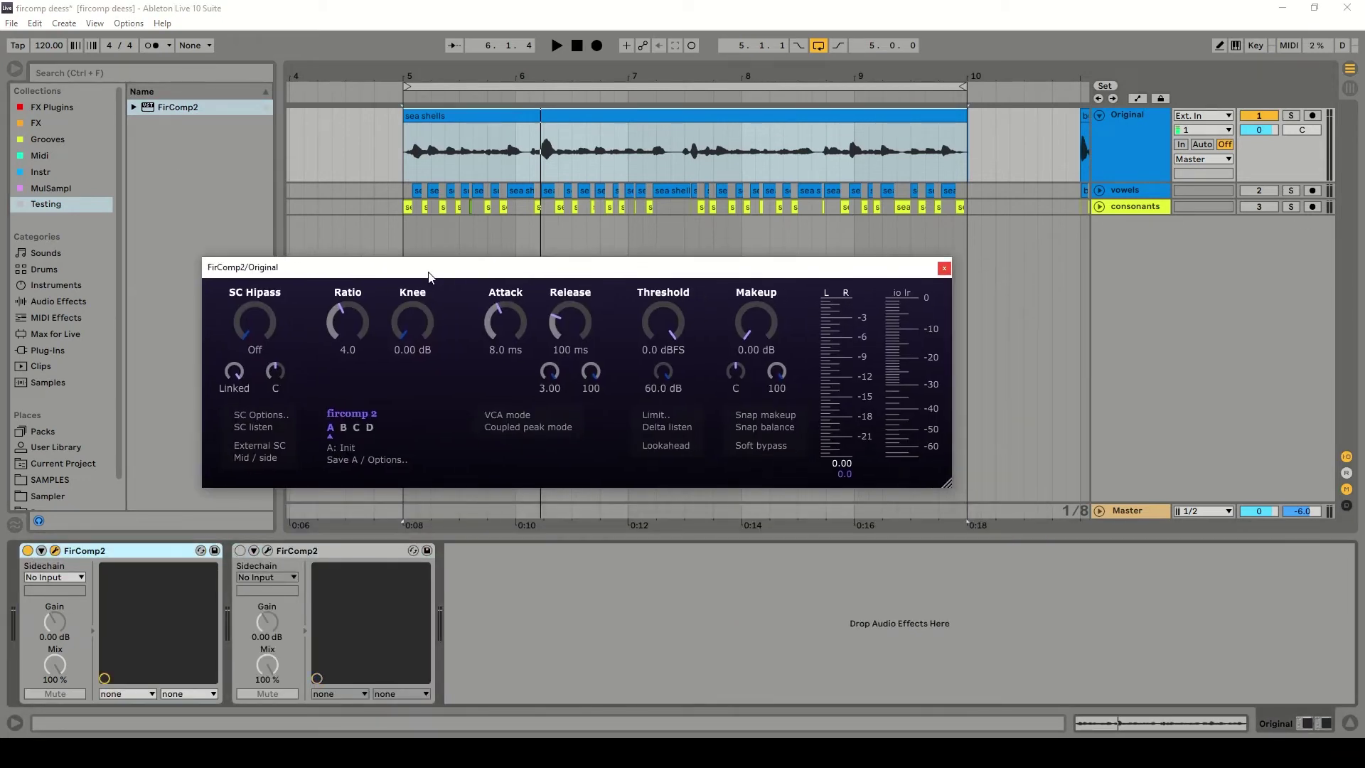
# Set the new FirComp2 to SC Hipass 200 Hz, ratio 10, knee 30 dB, attack 0 samples and release 50 ms, with Lookahead on
pyautogui.doubleClick(254, 349)
pyautogui.write('200')
pyautogui.press('Return')
pyautogui.doubleClick(348, 349)
pyautogui.write('10')
pyautogui.press('Tab')
pyautogui.write('30')
pyautogui.press('Tab')
pyautogui.write('0')
pyautogui.press('Return')
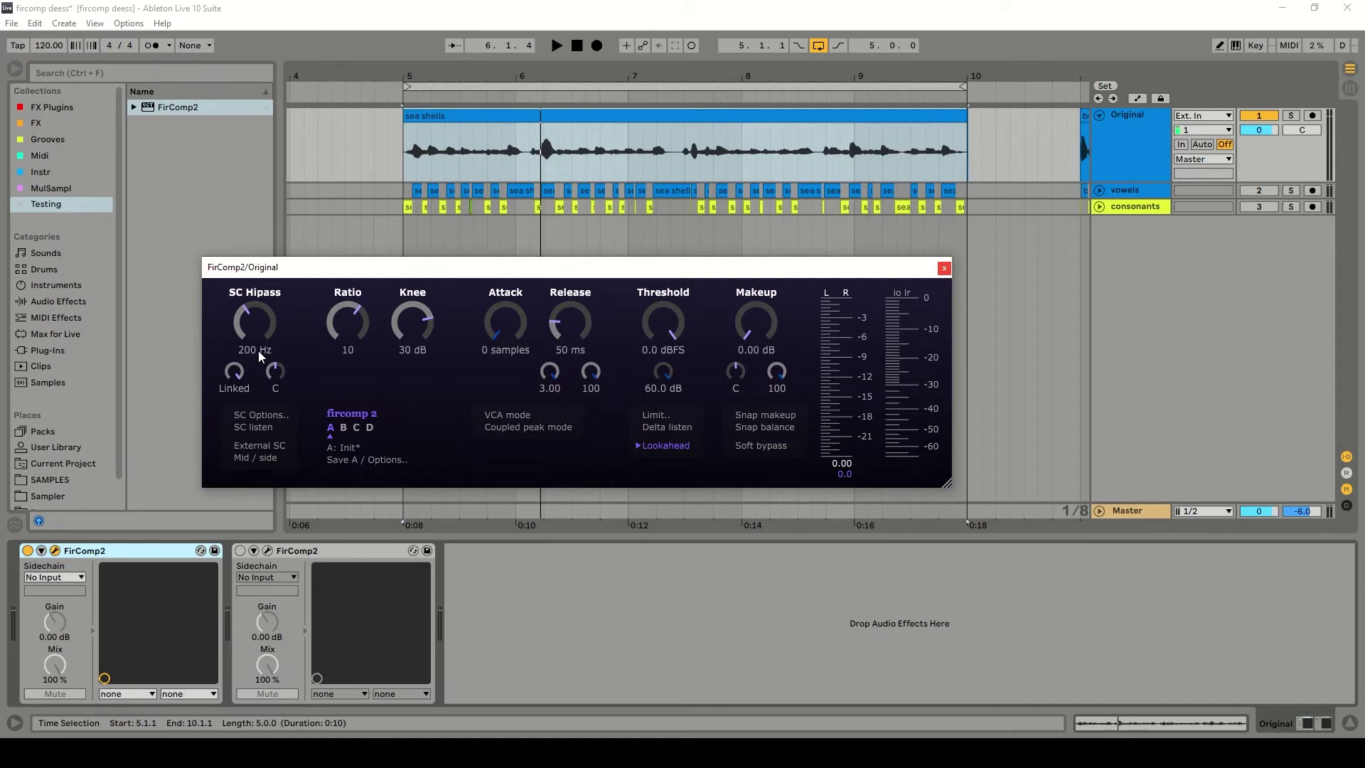
# Play the loop while setting the first FirComp2's threshold to -28.3 dBFS and makeup to 6.29 dB
pyautogui.moveTo(502, 274); pyautogui.dragTo(575, 256)
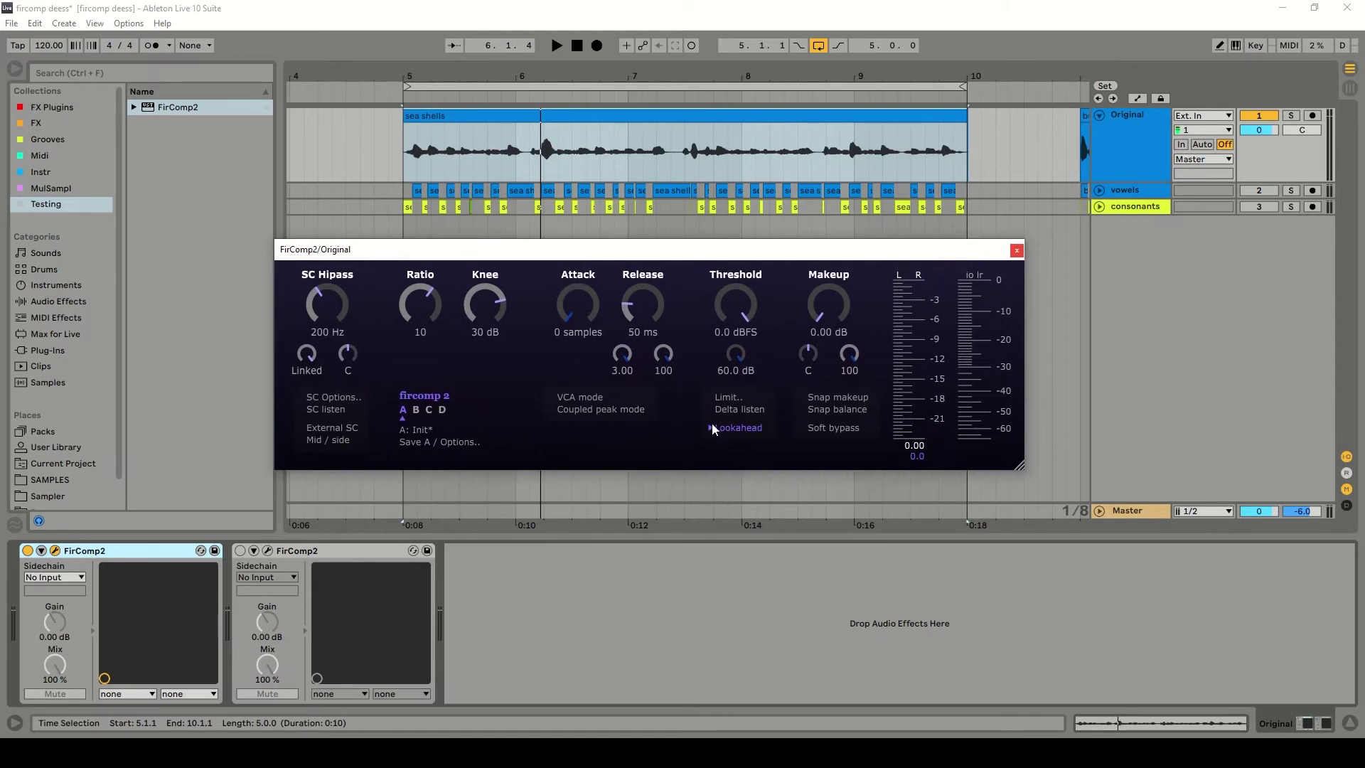
pyautogui.moveTo(740, 303); pyautogui.dragTo(752, 420)
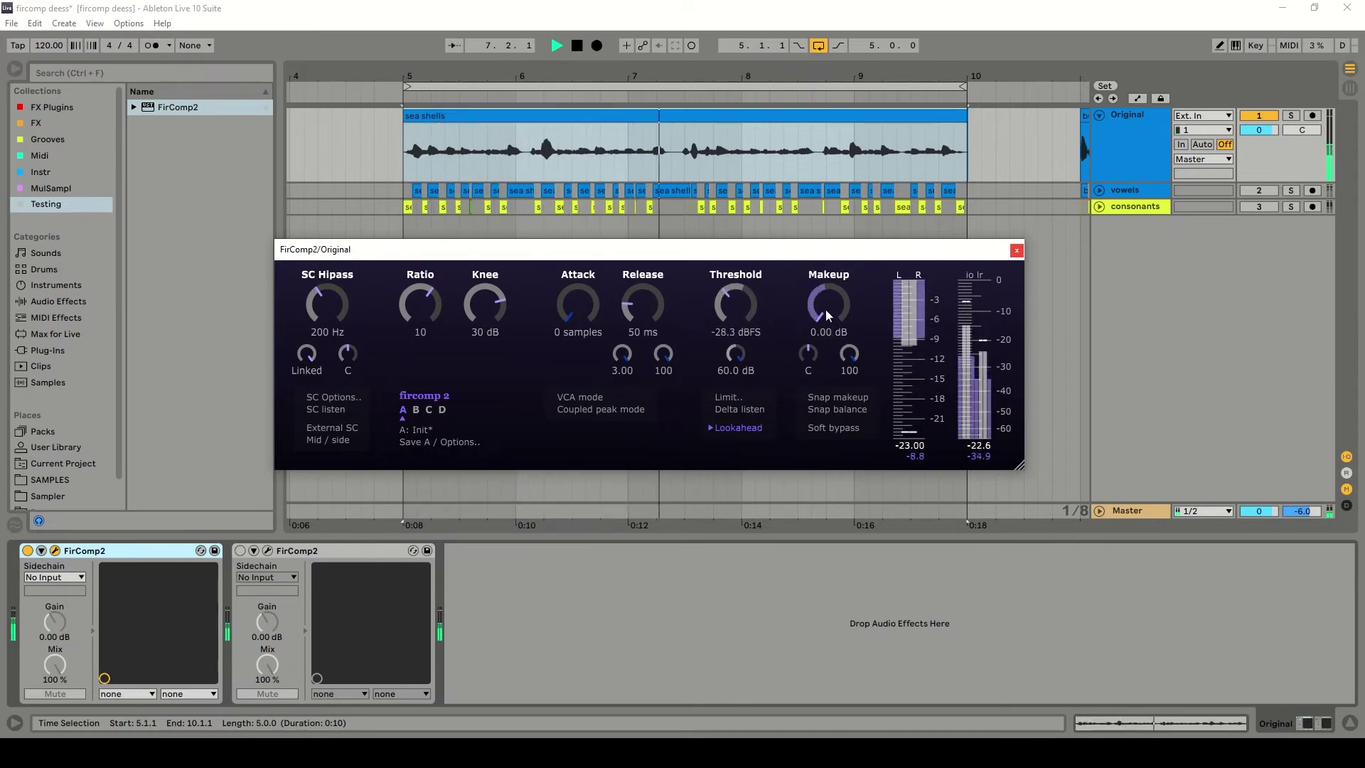
pyautogui.moveTo(826, 309); pyautogui.dragTo(839, 242)
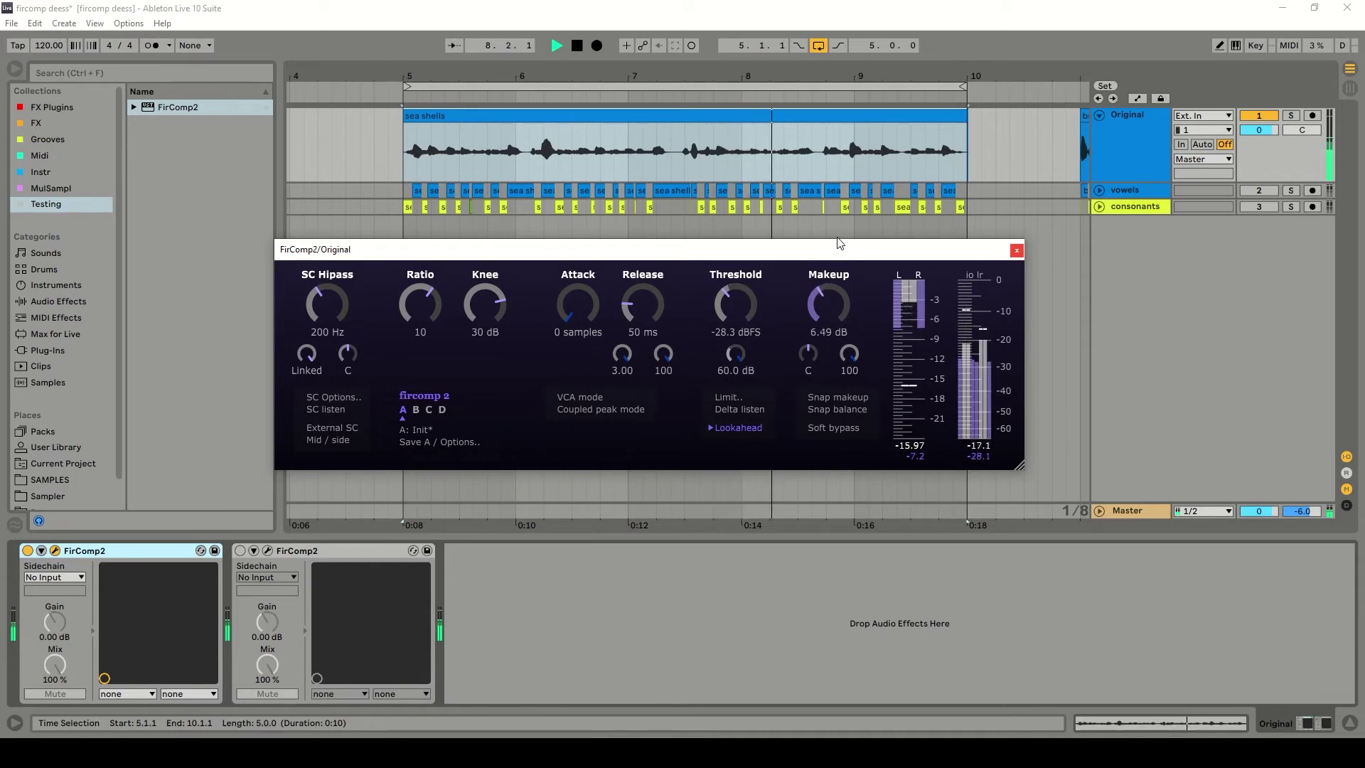
pyautogui.scroll(-2, 841, 332)
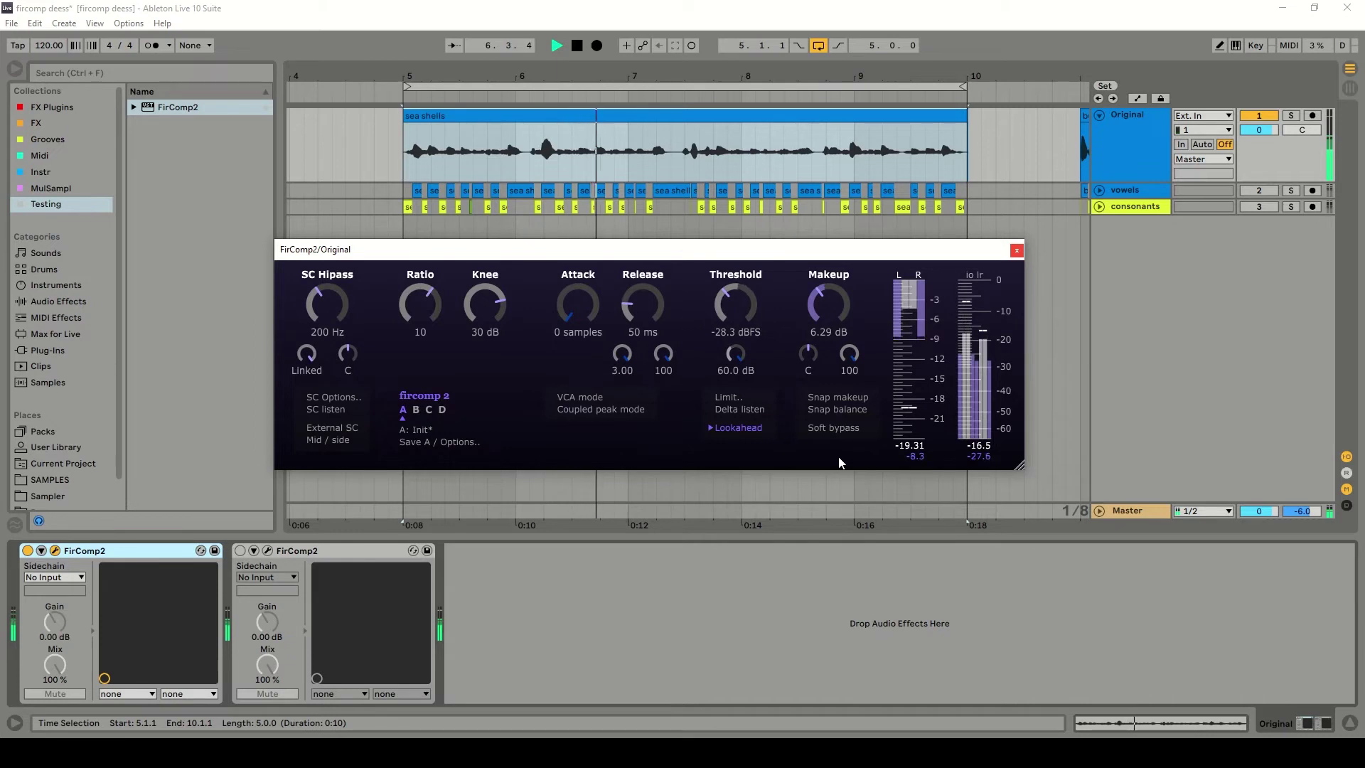
pyautogui.press('space')
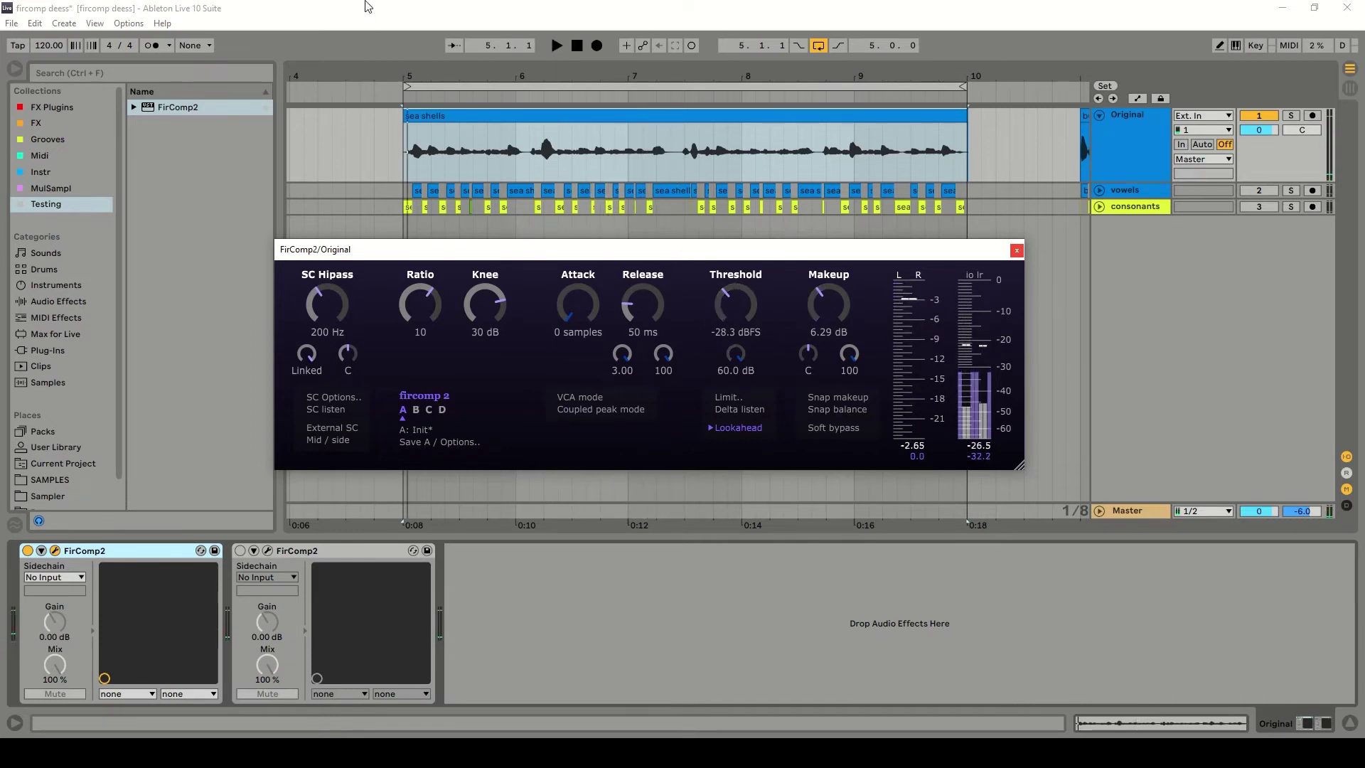
# Save the Live set, and re-enable the second FirComp2 with its plug-in window open
pyautogui.click(367, 6)
pyautogui.hotkey('ctrl', 's')
pyautogui.hotkey('ctrl', 'alt', 'p')
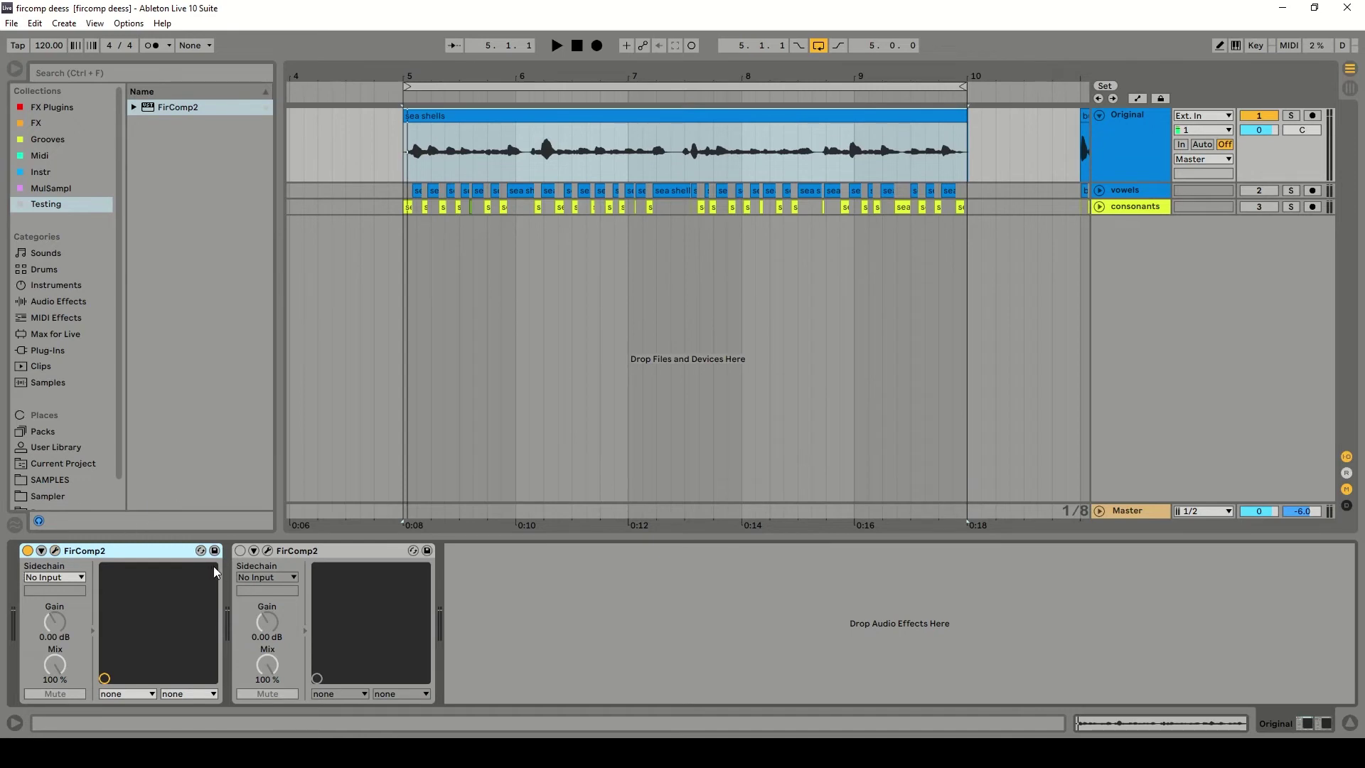
pyautogui.click(240, 552)
pyautogui.click(267, 551)
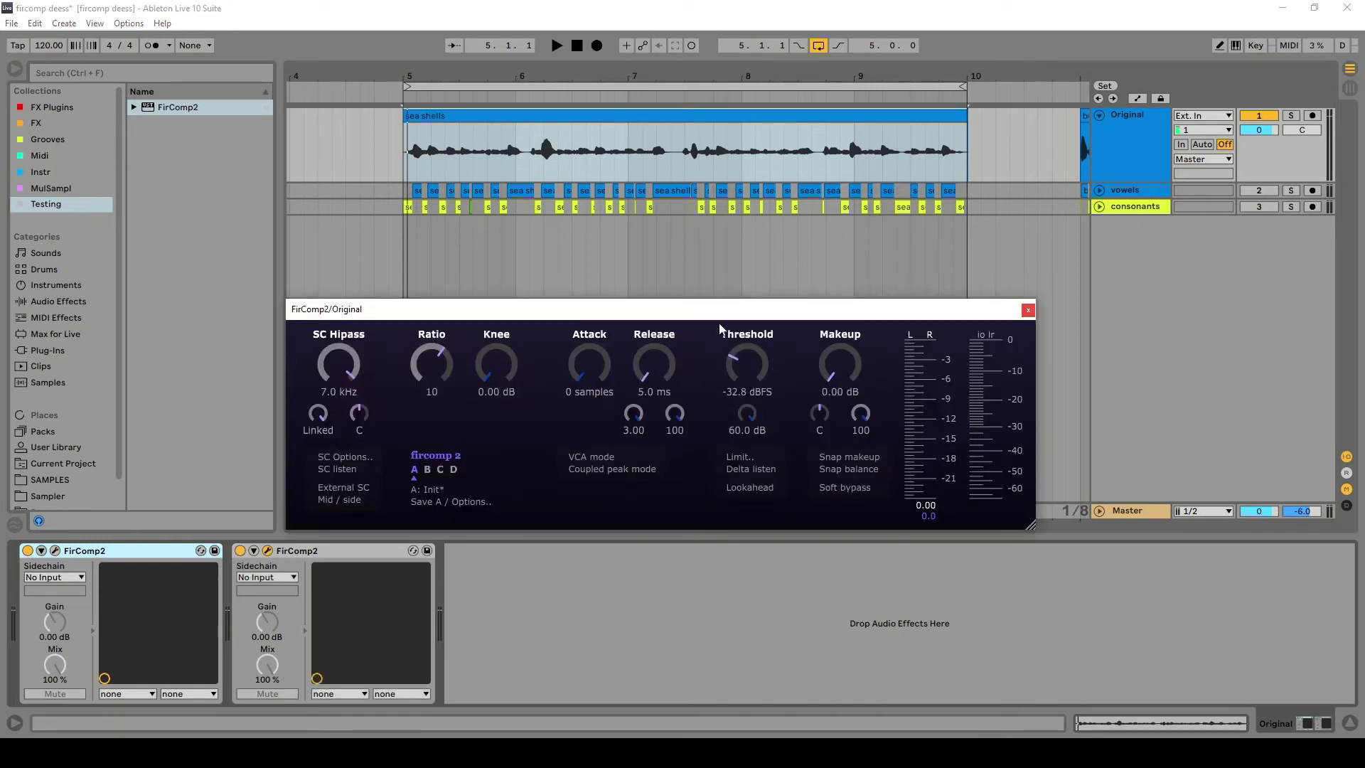
# Play the loop with both compressors active and lower the second FirComp2's threshold to -34.7 dBFS
pyautogui.moveTo(716, 320); pyautogui.dragTo(700, 247)
pyautogui.press('space')
pyautogui.moveTo(727, 300); pyautogui.dragTo(748, 293)
pyautogui.moveTo(732, 352); pyautogui.dragTo(733, 361)
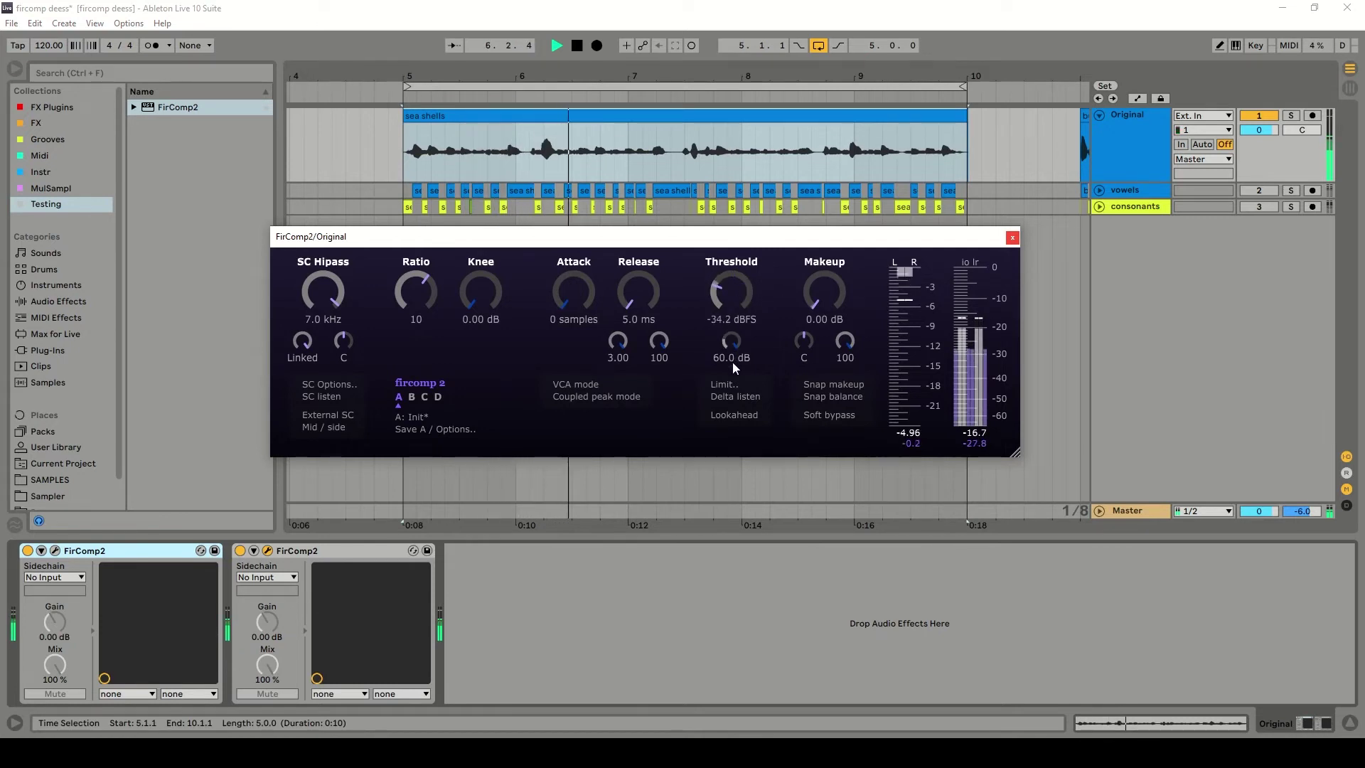
pyautogui.press('space')
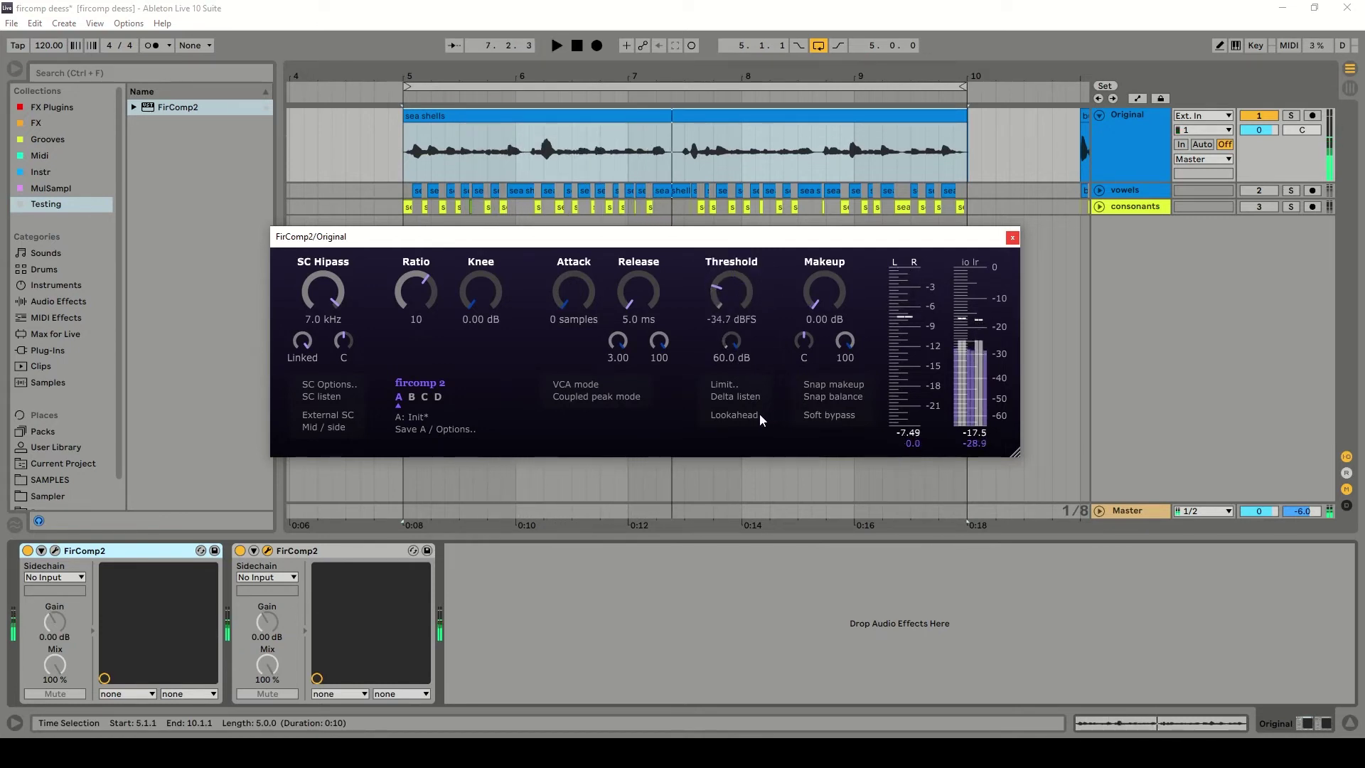
# Enable Delta listen on the second FirComp2 and adjust its threshold to -35.9 dBFS while playing the loop
pyautogui.click(726, 395)
pyautogui.press('space')
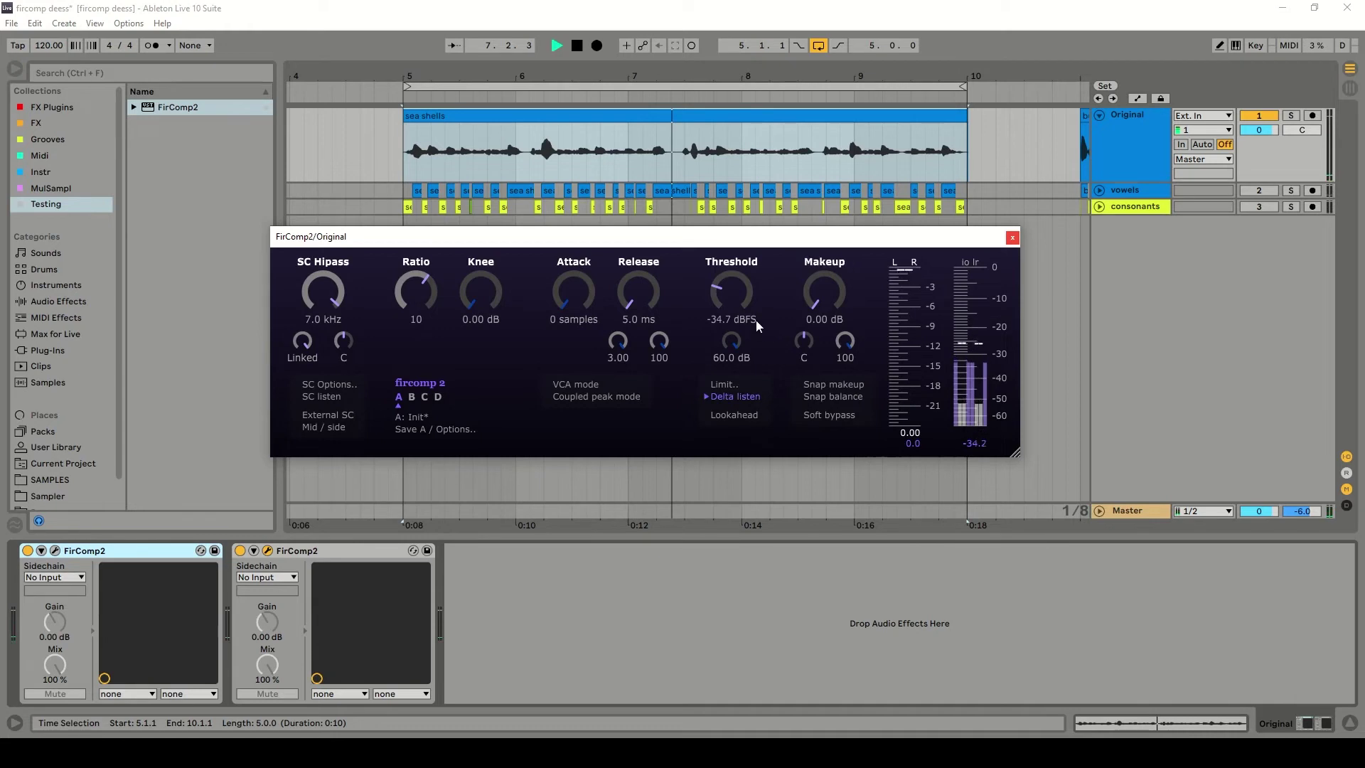
pyautogui.scroll(-2, 731, 291)
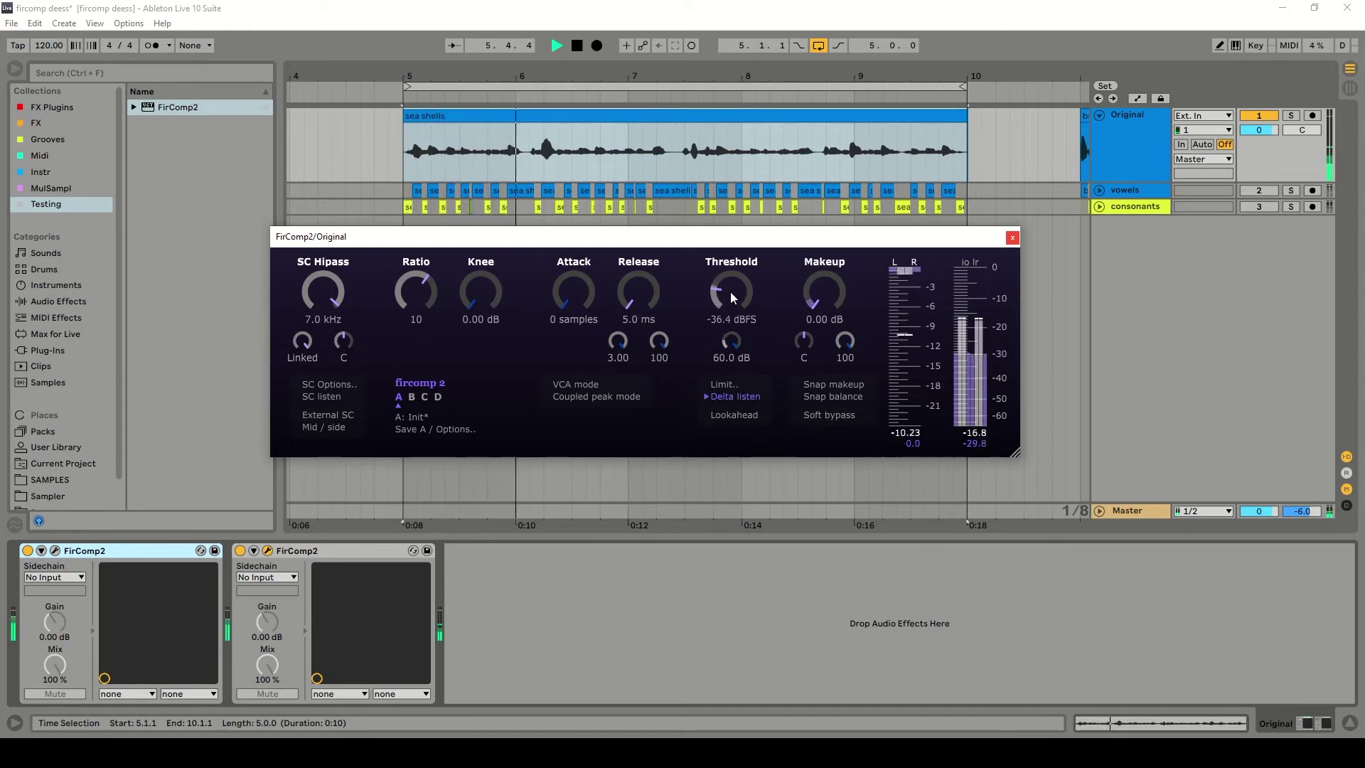
pyautogui.scroll(1, 733, 291)
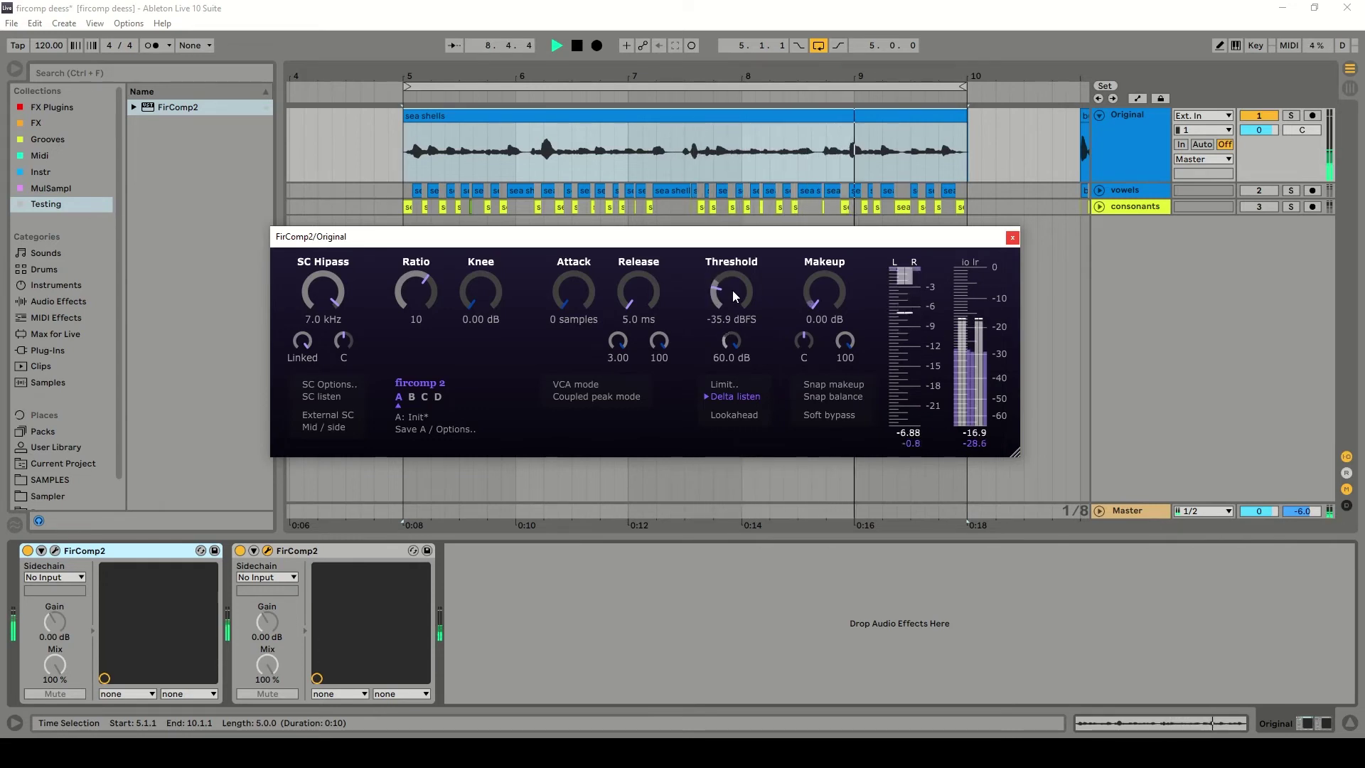
pyautogui.press('space')
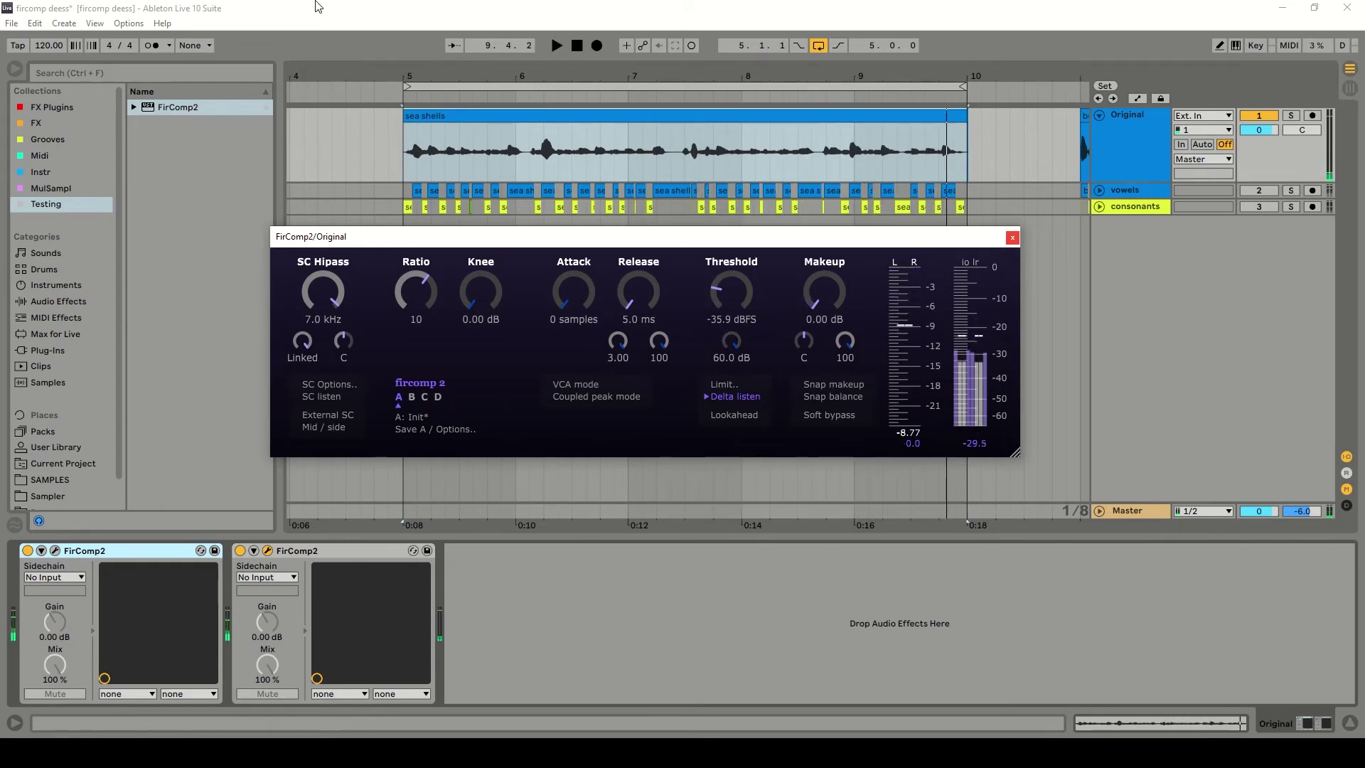
# Save the Live set and turn off Delta listen on the second FirComp2
pyautogui.click(318, 6)
pyautogui.hotkey('ctrl', 's')
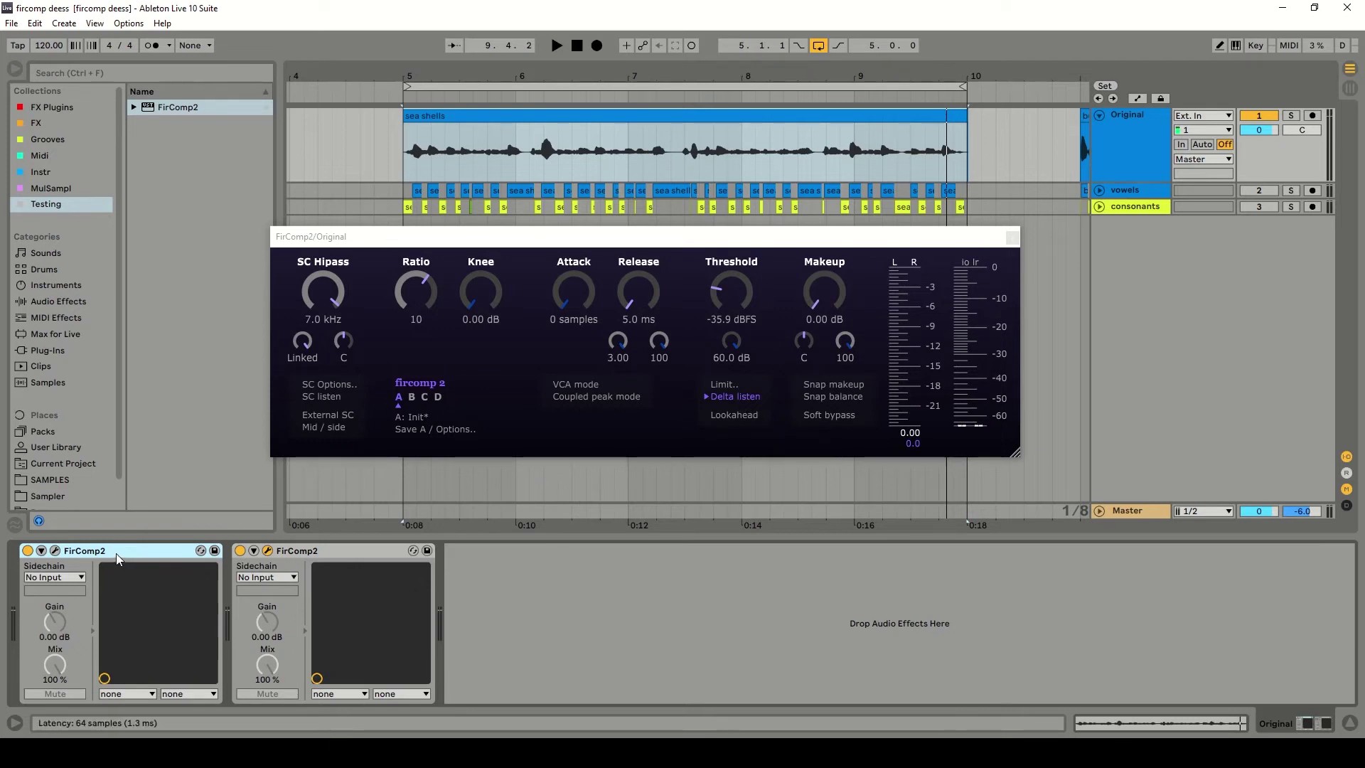
pyautogui.click(326, 549)
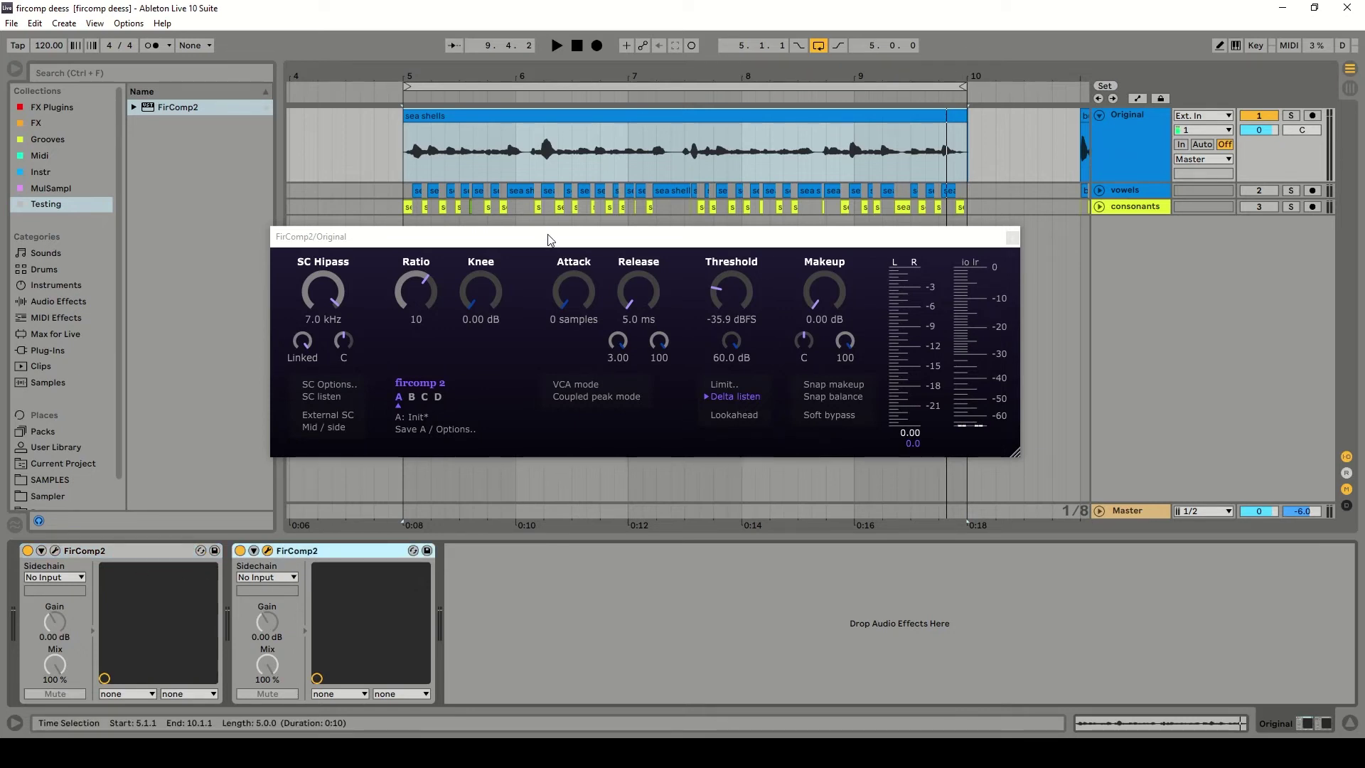
pyautogui.click(739, 396)
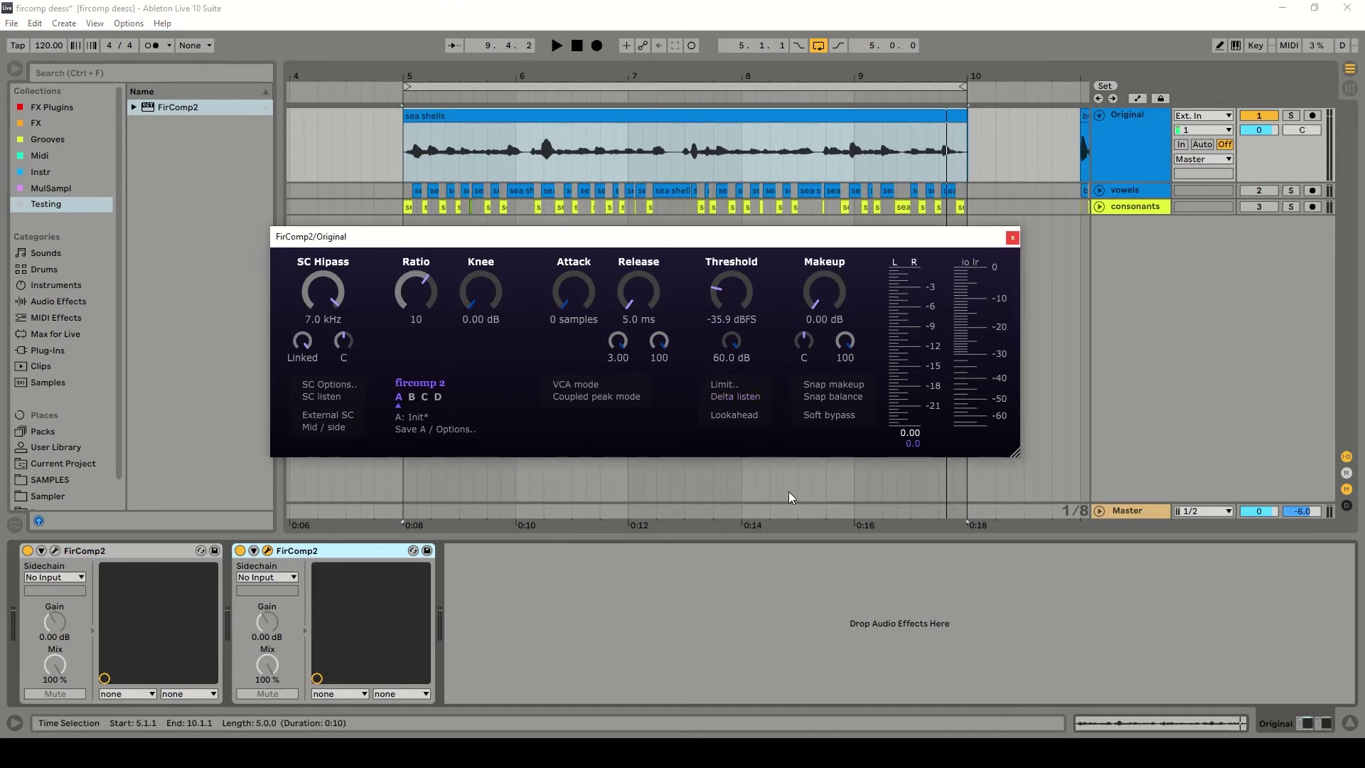
# Play the sea shells loop with the second FirComp2 active, and compare it with Soft bypass switched on and off
pyautogui.press('space')
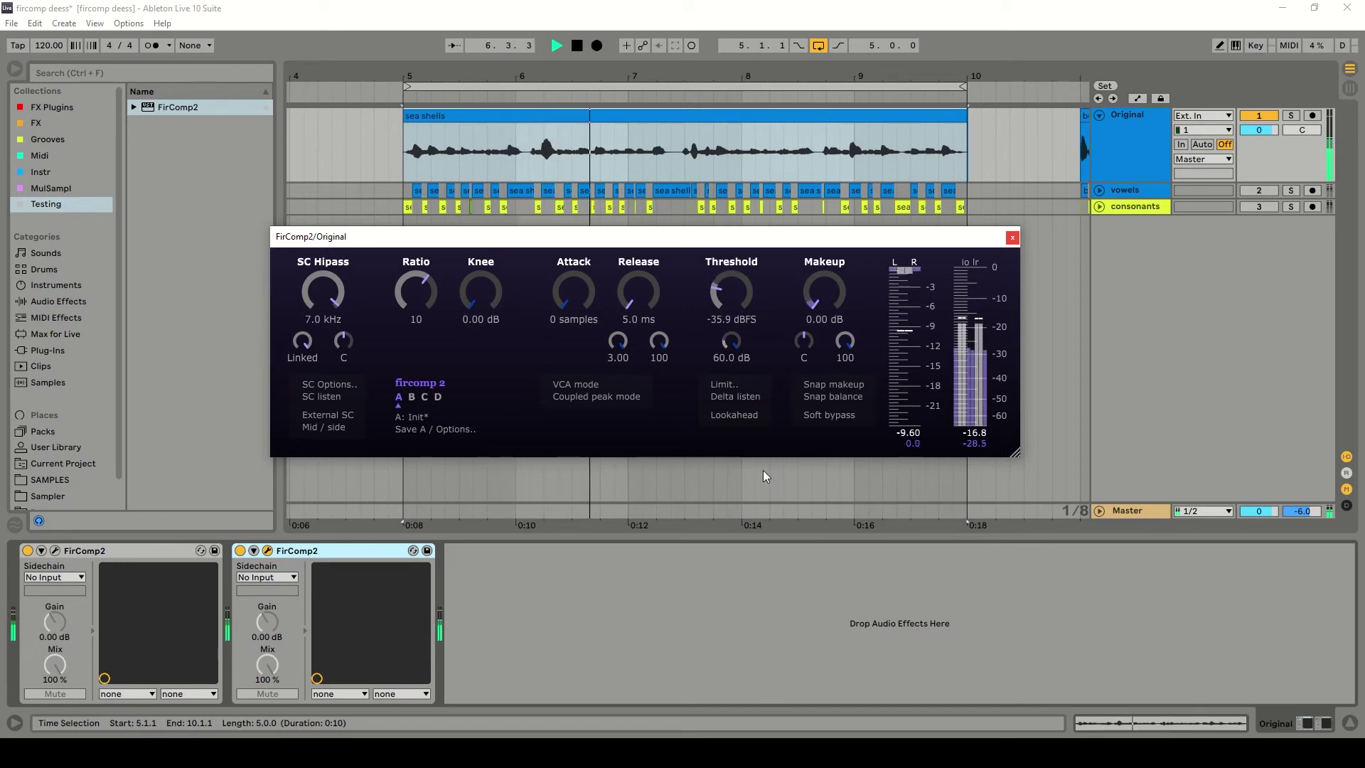
pyautogui.press('space')
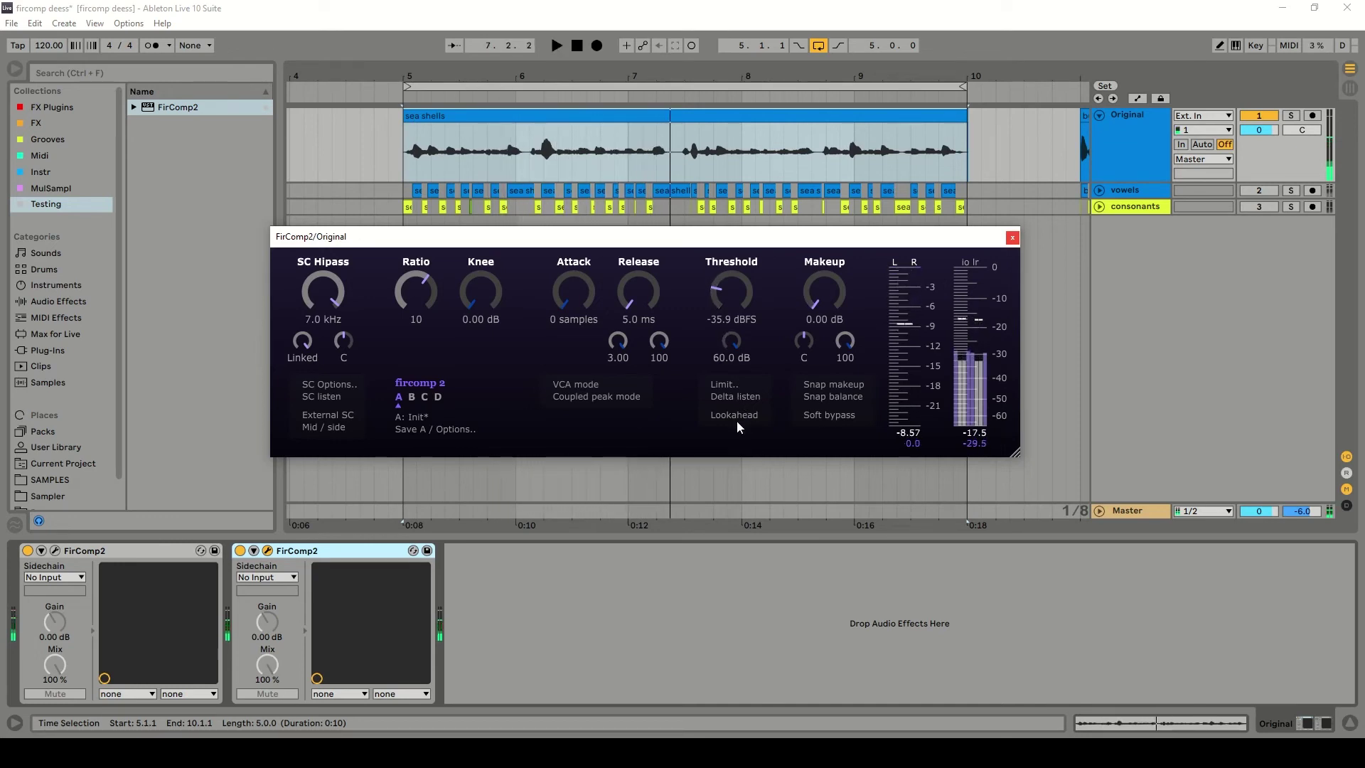
pyautogui.click(838, 414)
pyautogui.press('space')
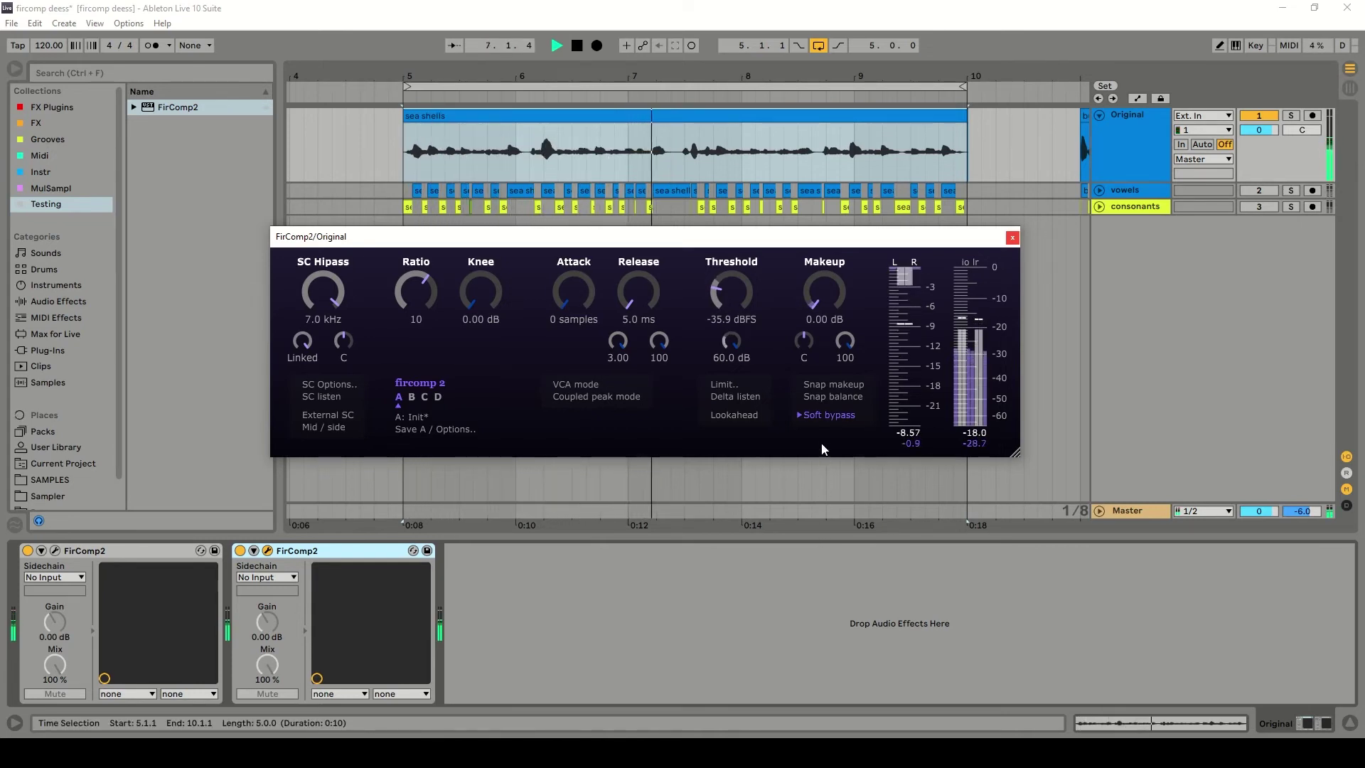
pyautogui.click(821, 414)
pyautogui.press('space')
# Save the Live set and add an EQ Eight after the two compressors, with band 7 enabled as a high shelf
pyautogui.hotkey('ctrl', 's')
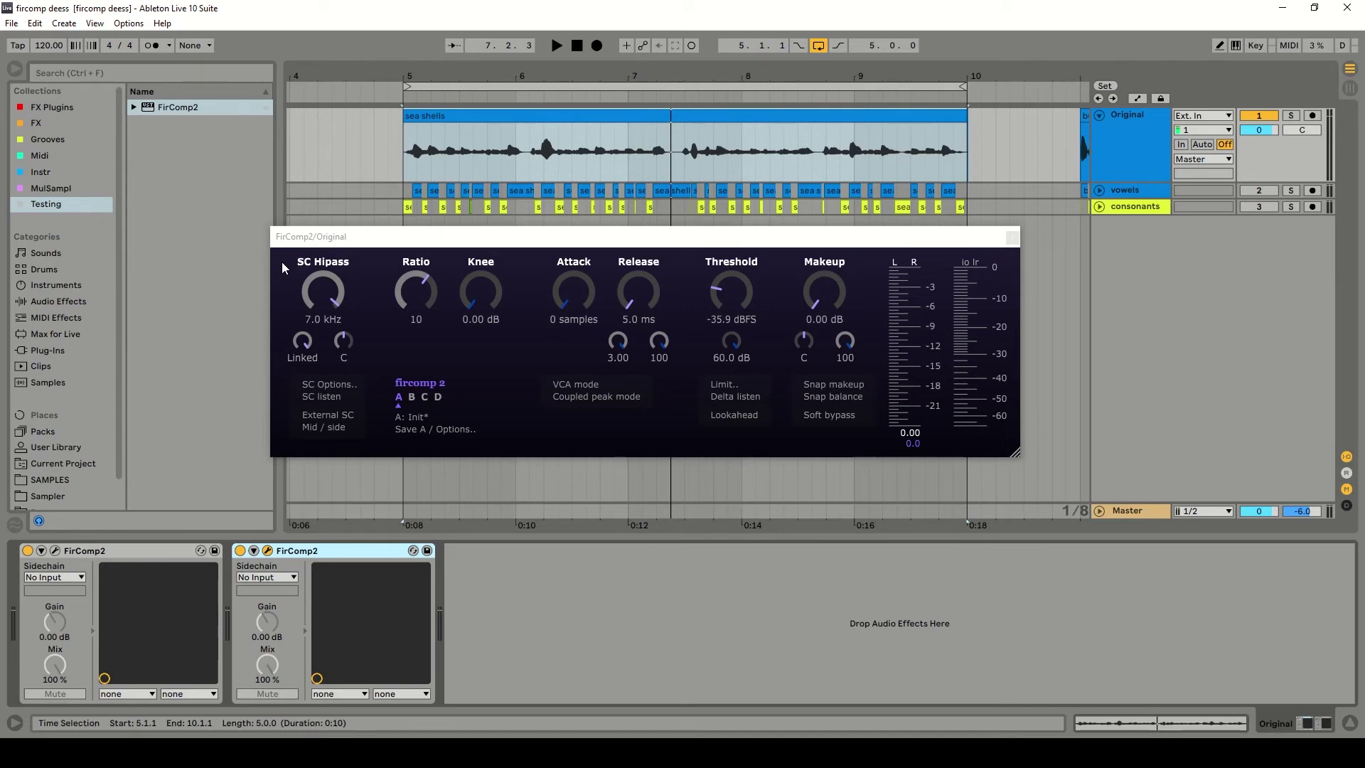
pyautogui.click(1012, 237)
pyautogui.click(41, 123)
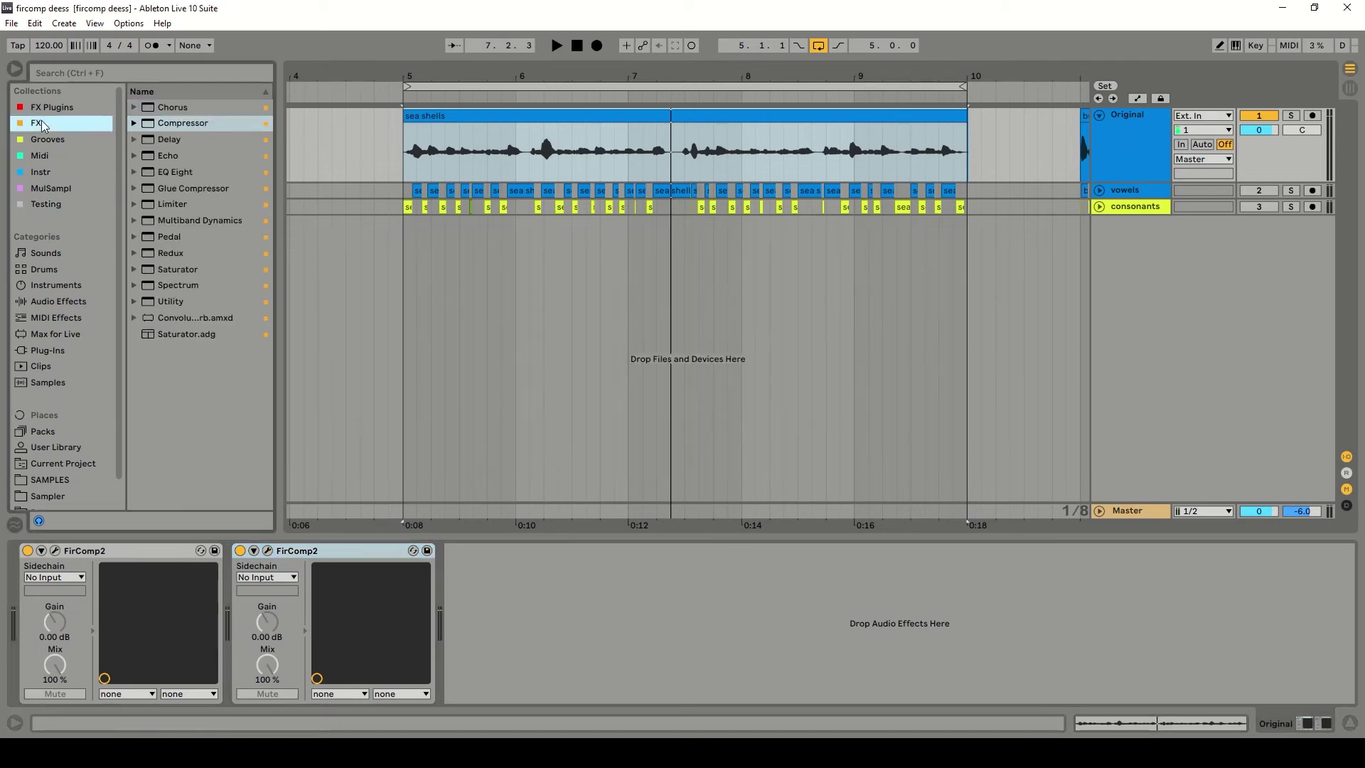
pyautogui.doubleClick(181, 173)
pyautogui.click(745, 681)
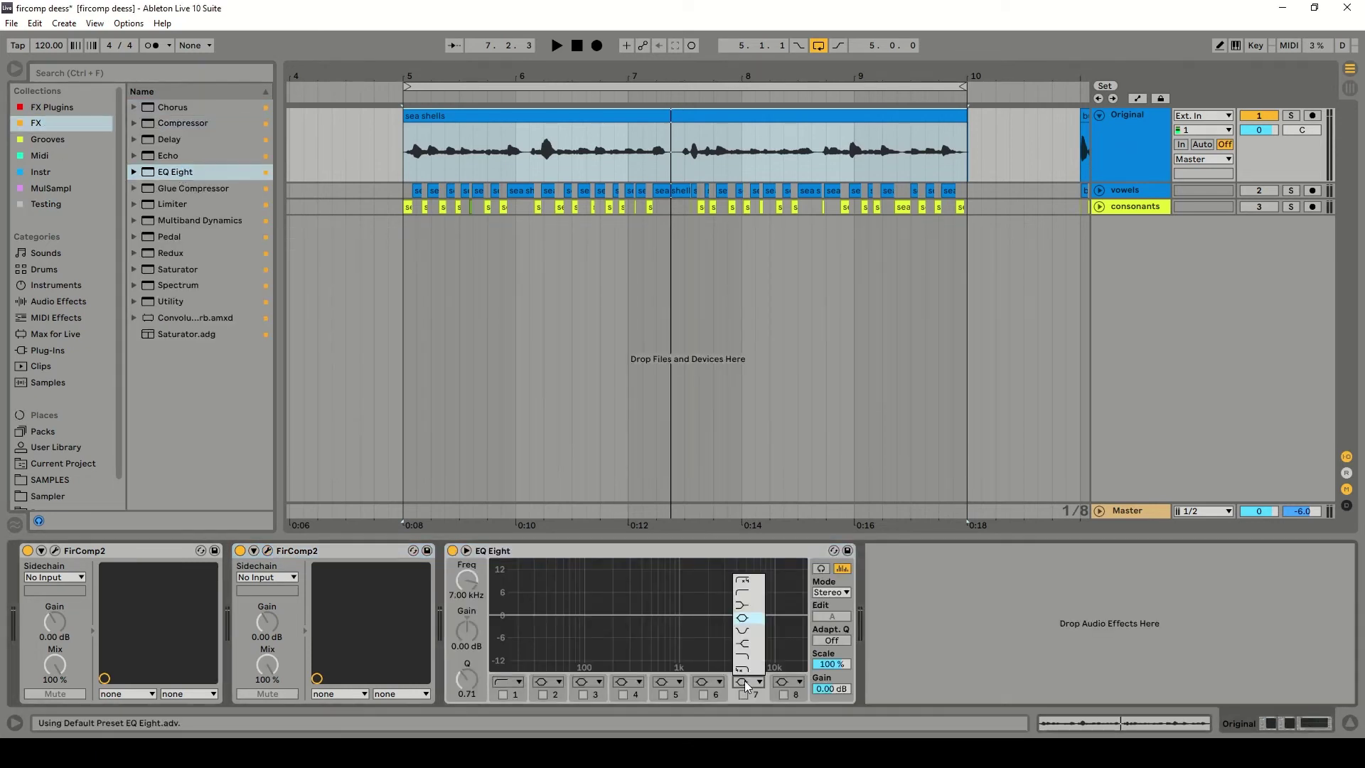
pyautogui.click(758, 649)
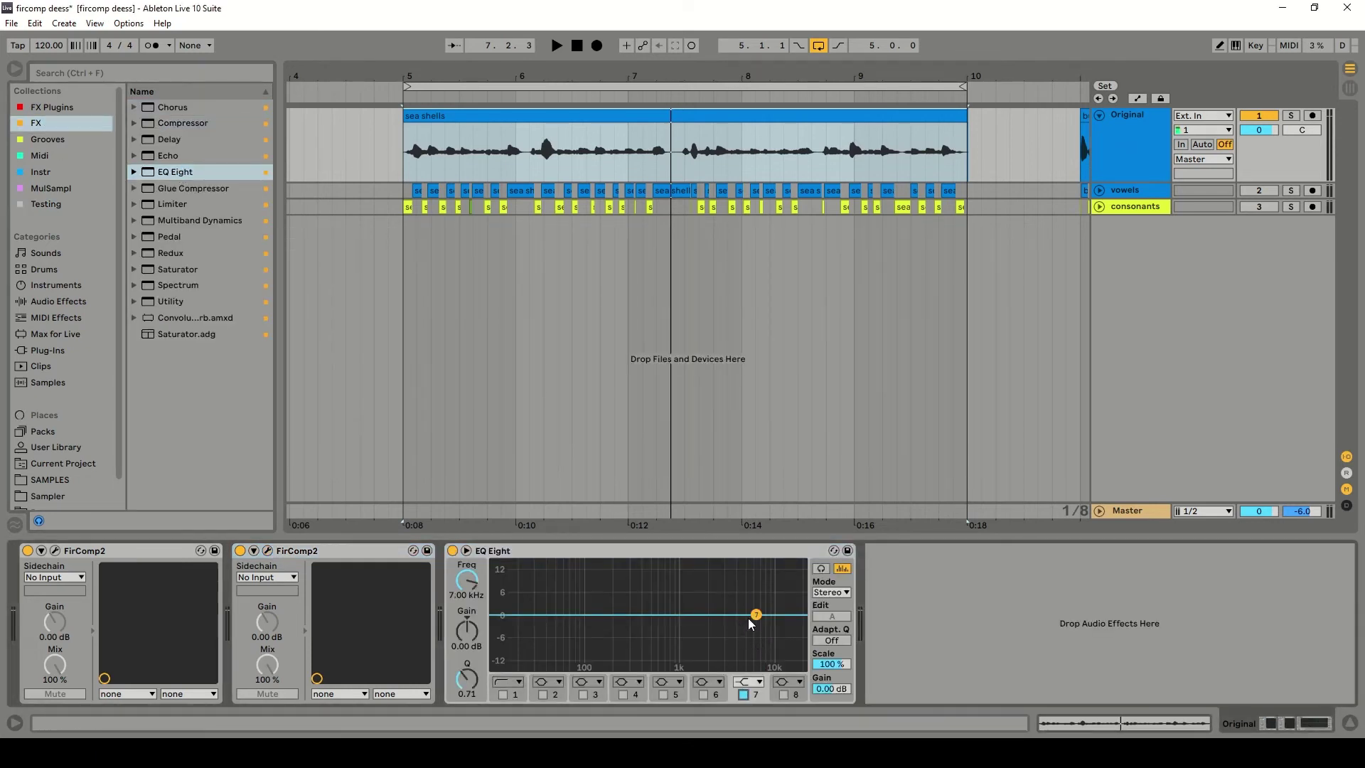
# Shape EQ Eight's band 7 shelf to a 1.86 dB boost at 4.26 kHz with Q 0.54 while playing the loop
pyautogui.moveTo(756, 614); pyautogui.dragTo(754, 610)
pyautogui.hotkey('ctrl', 's')
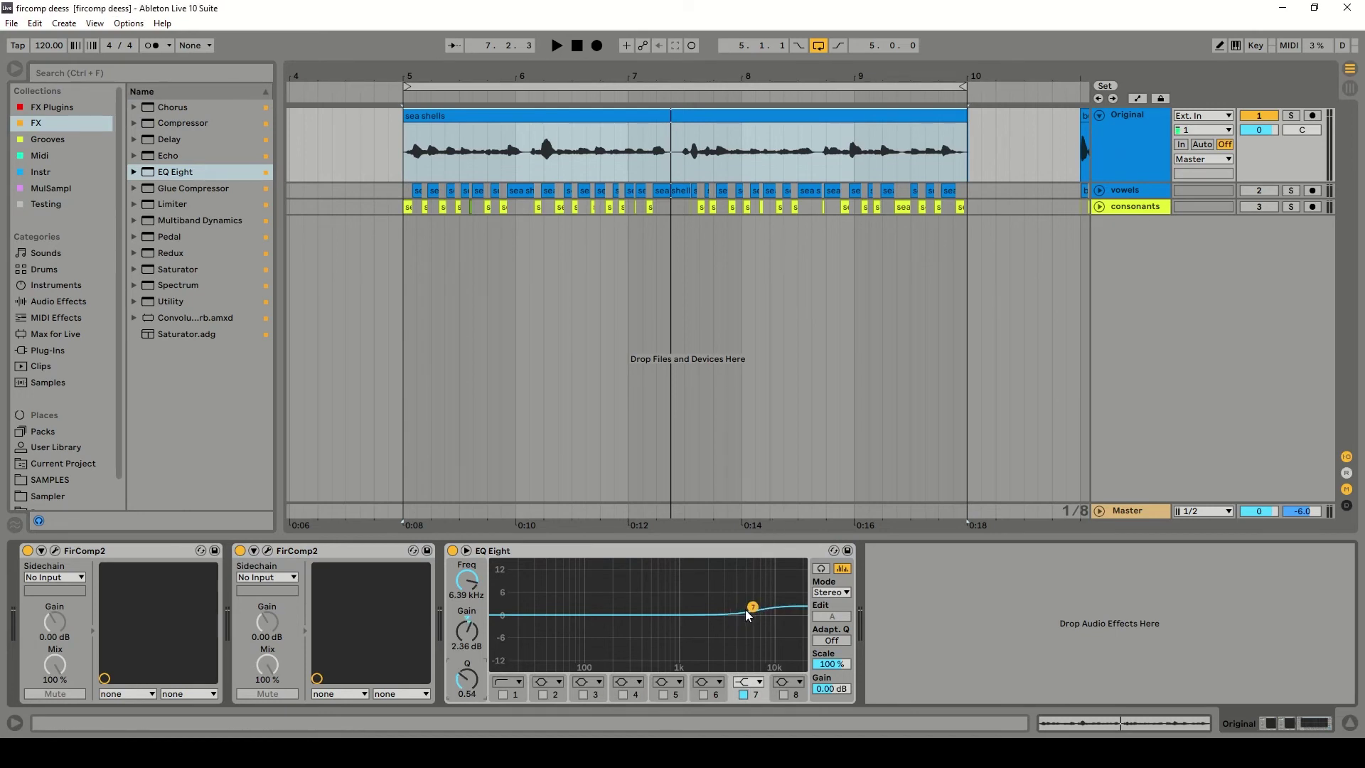
pyautogui.moveTo(753, 607)
pyautogui.mouseDown()
pyautogui.moveTo(740, 604)
pyautogui.moveTo(750, 615)
pyautogui.mouseUp()
pyautogui.press('space')
pyautogui.press('space')
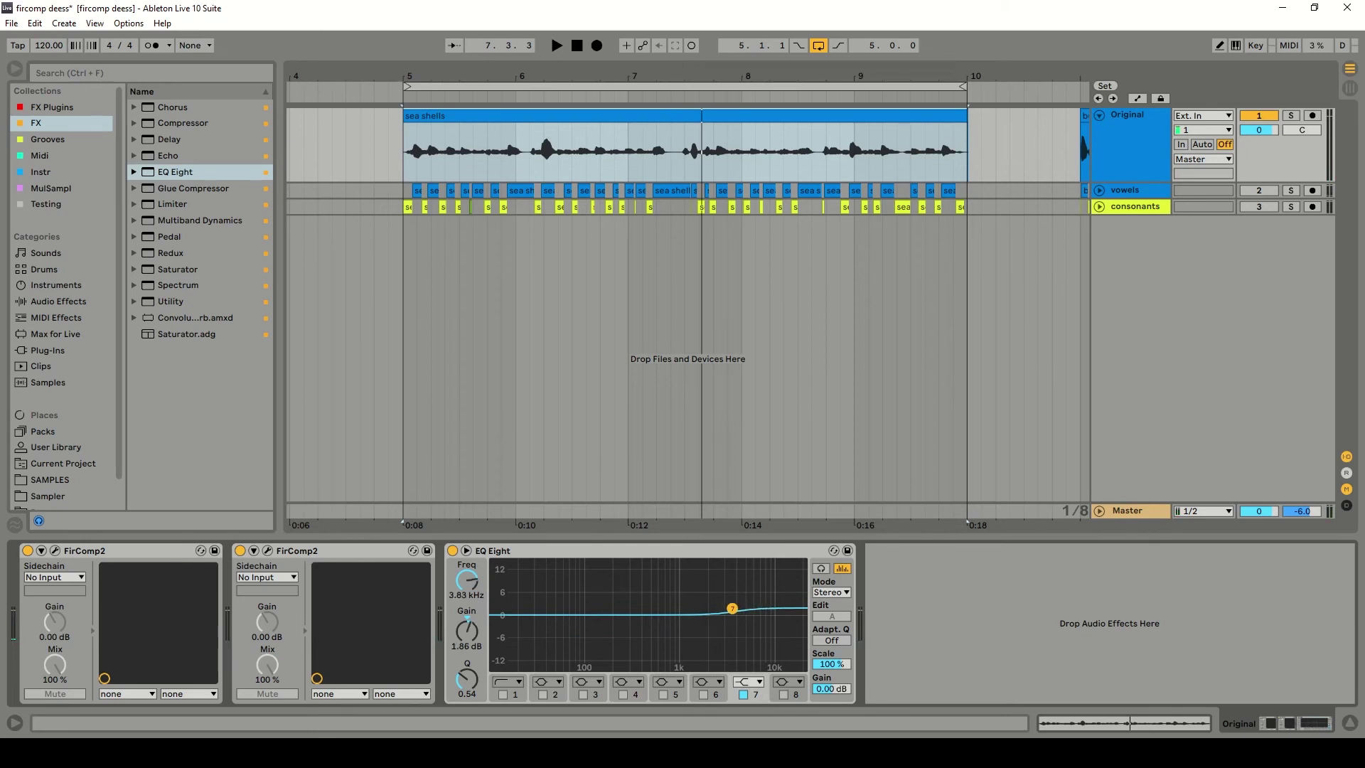
pyautogui.press('space')
# Reopen the second FirComp2 and lower its threshold to -37.4 dBFS during loop playback
pyautogui.click(267, 550)
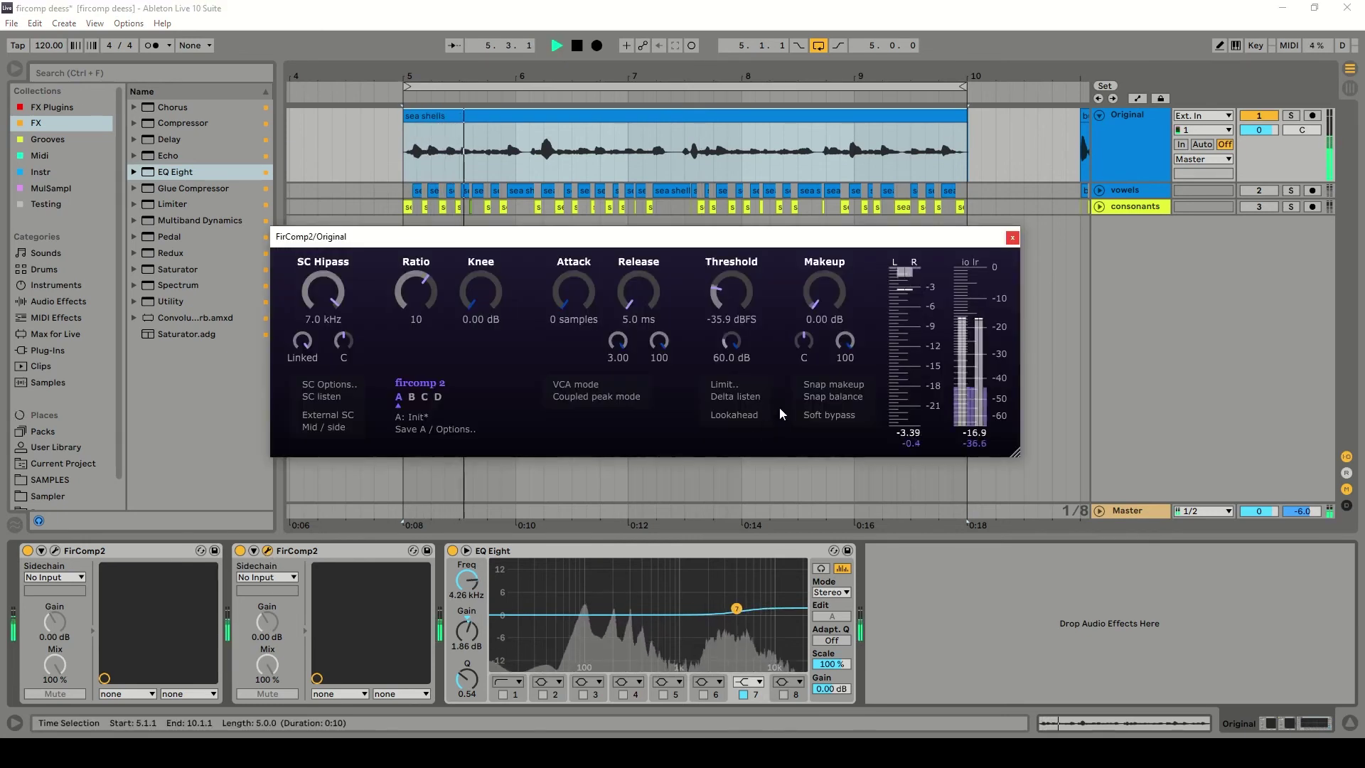
pyautogui.moveTo(730, 287)
pyautogui.mouseDown()
pyautogui.moveTo(741, 301)
pyautogui.moveTo(706, 294)
pyautogui.mouseUp()
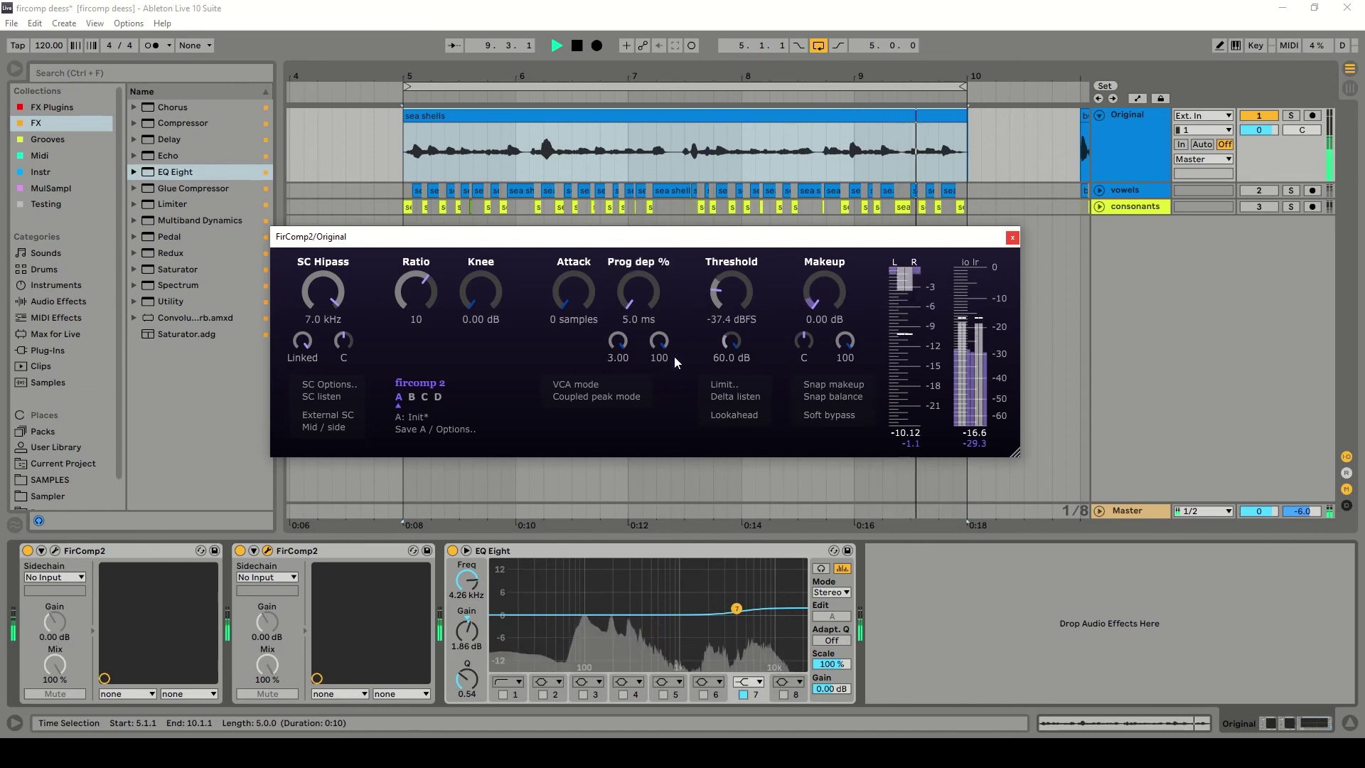
pyautogui.press('space')
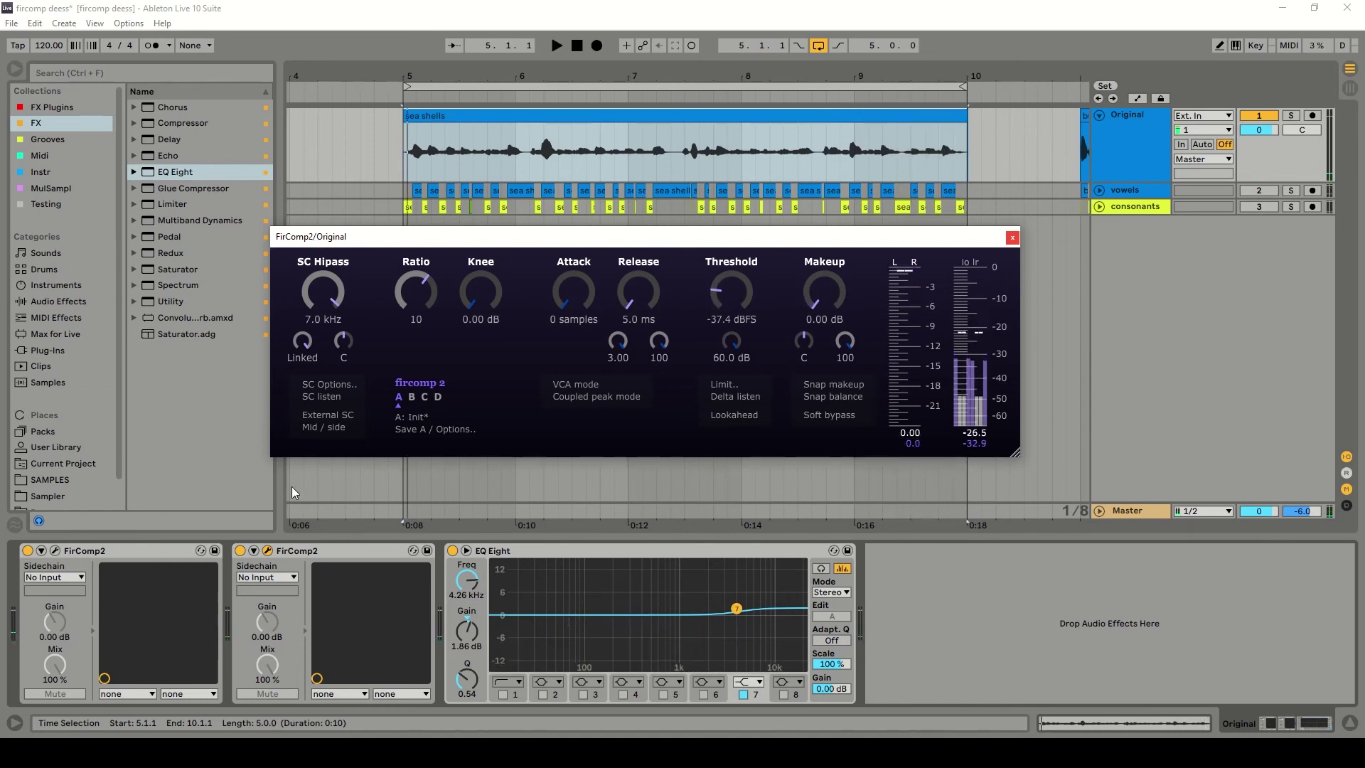
# Compare the equalized sea shells loop with the second FirComp2's Soft bypass on and off
pyautogui.click(829, 416)
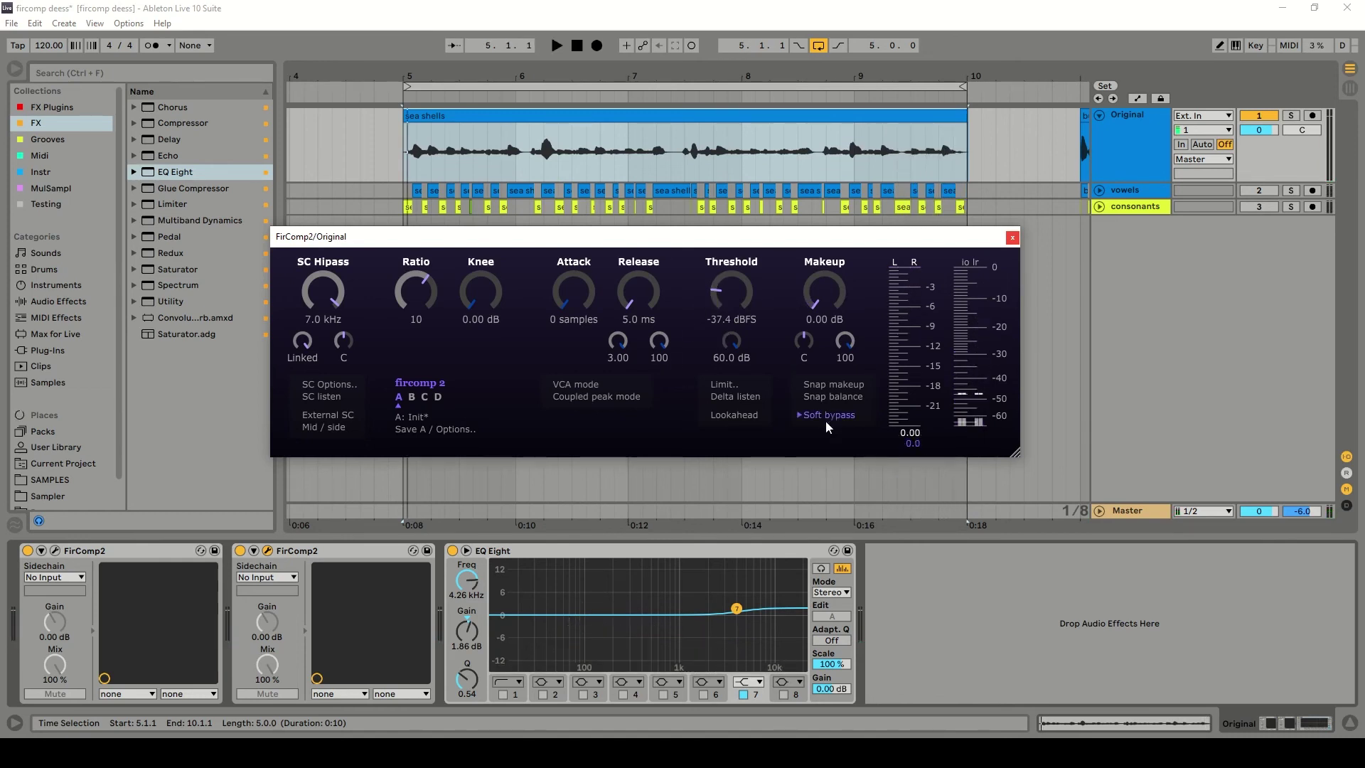
pyautogui.press('space')
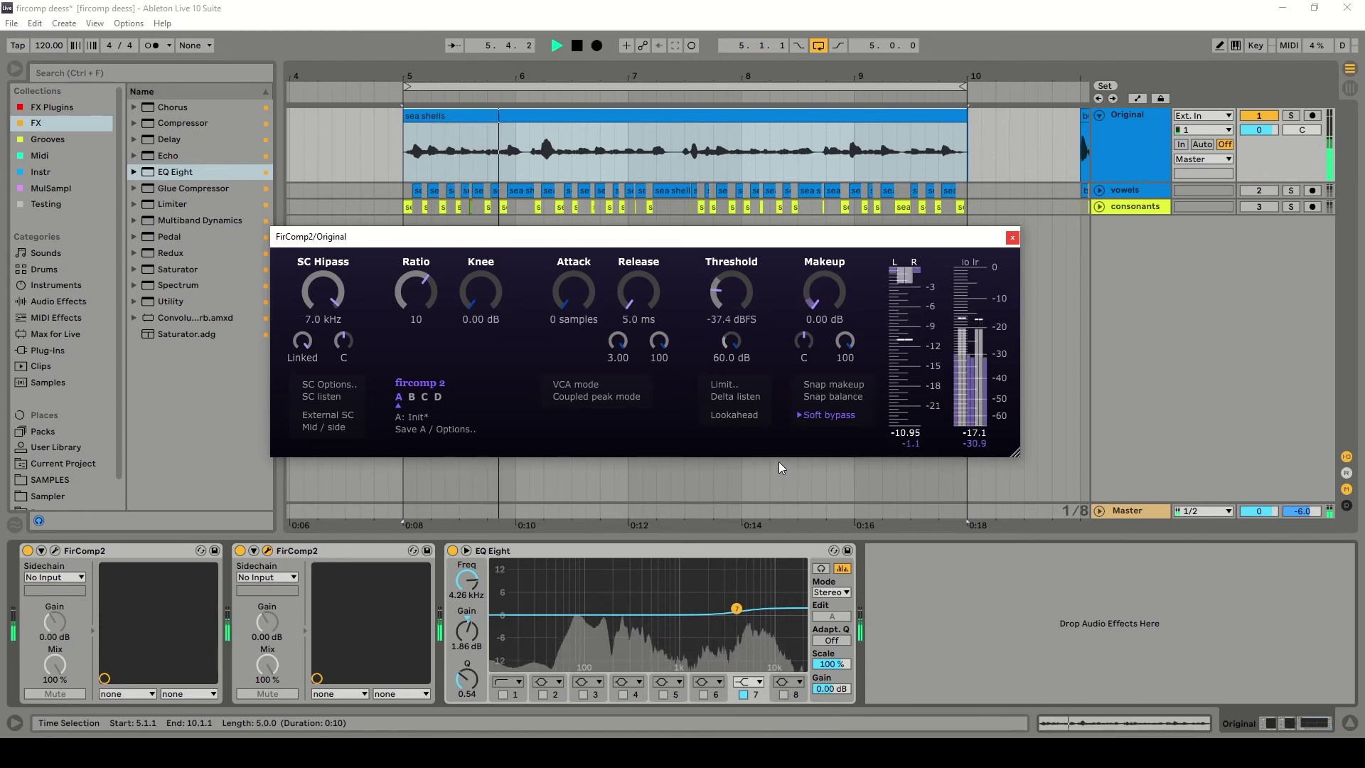
pyautogui.press('space')
pyautogui.click(822, 416)
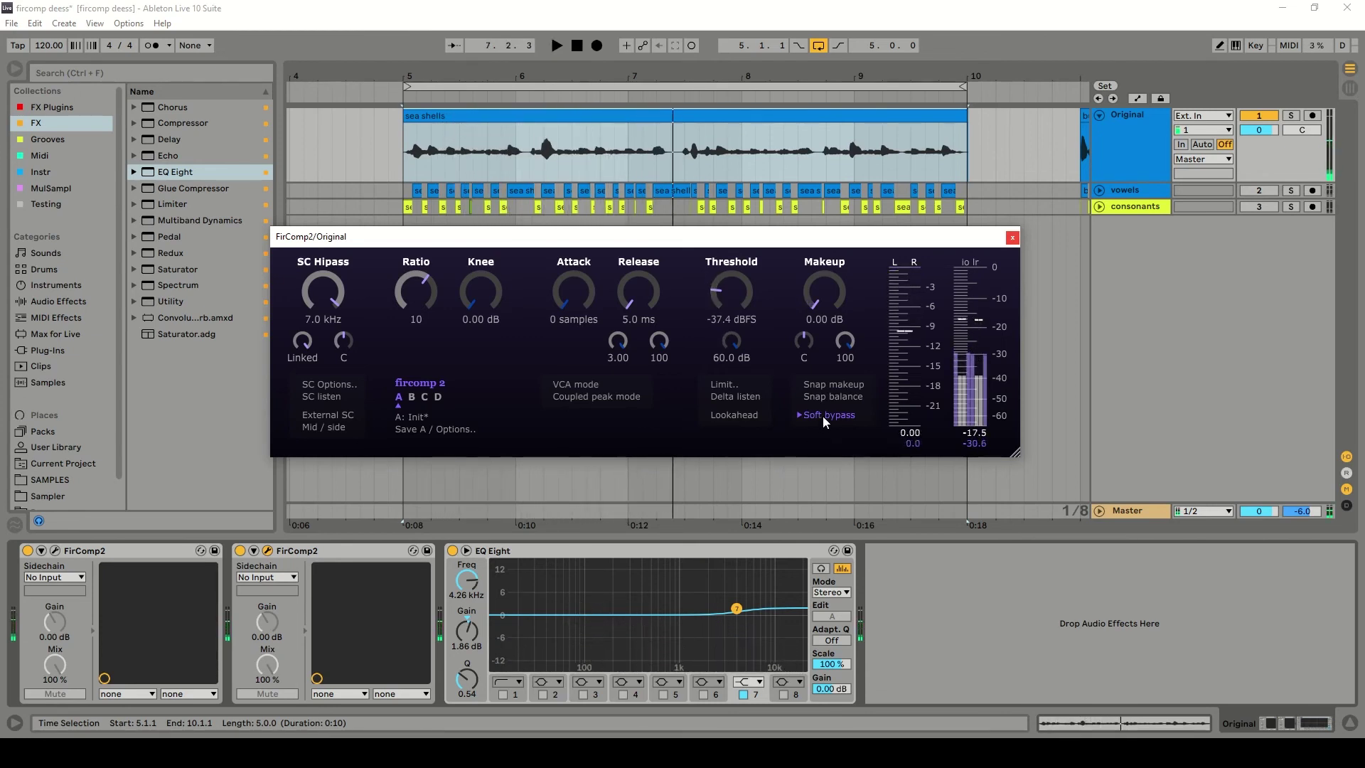
pyautogui.press('space')
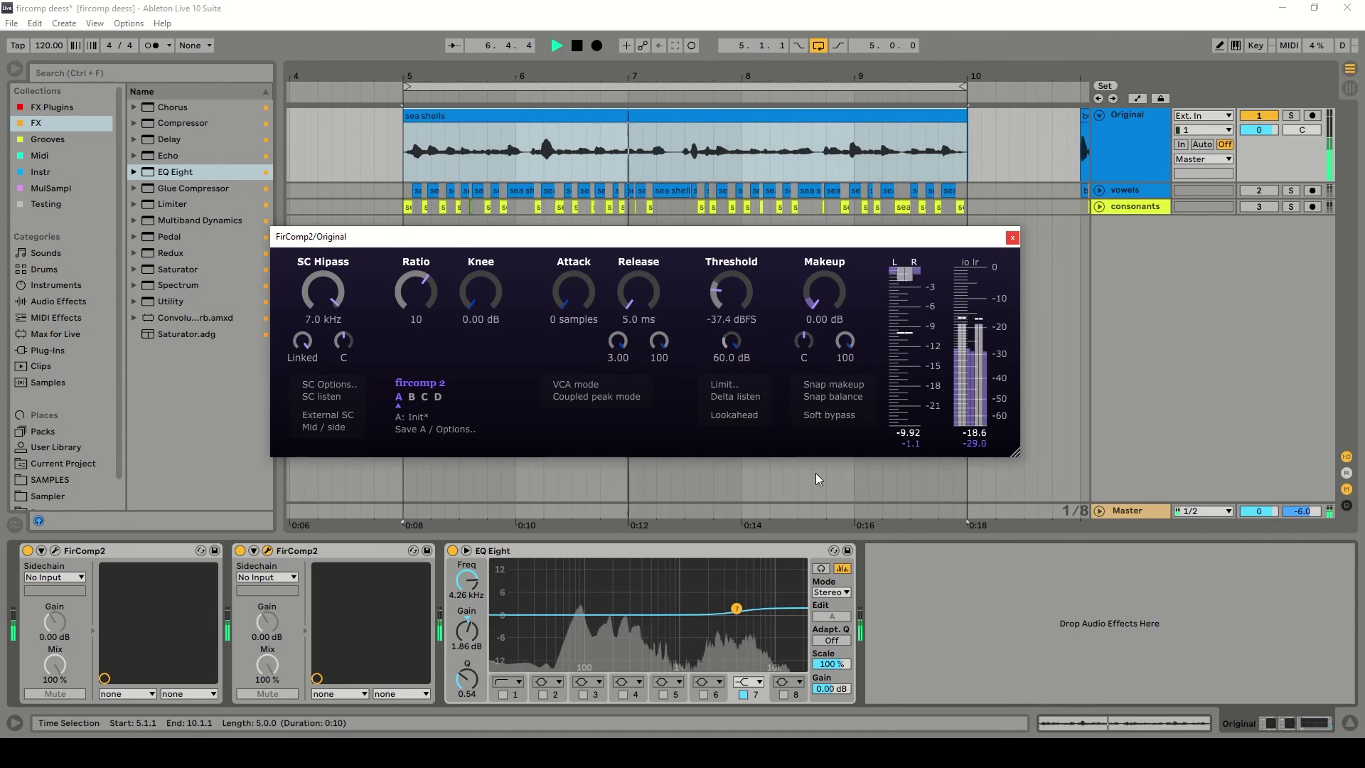
pyautogui.press('space')
# Hide the plug-in window and move the five-bar loop to the butter clip starting at bar 11
pyautogui.hotkey('ctrl', 'alt', 'p')
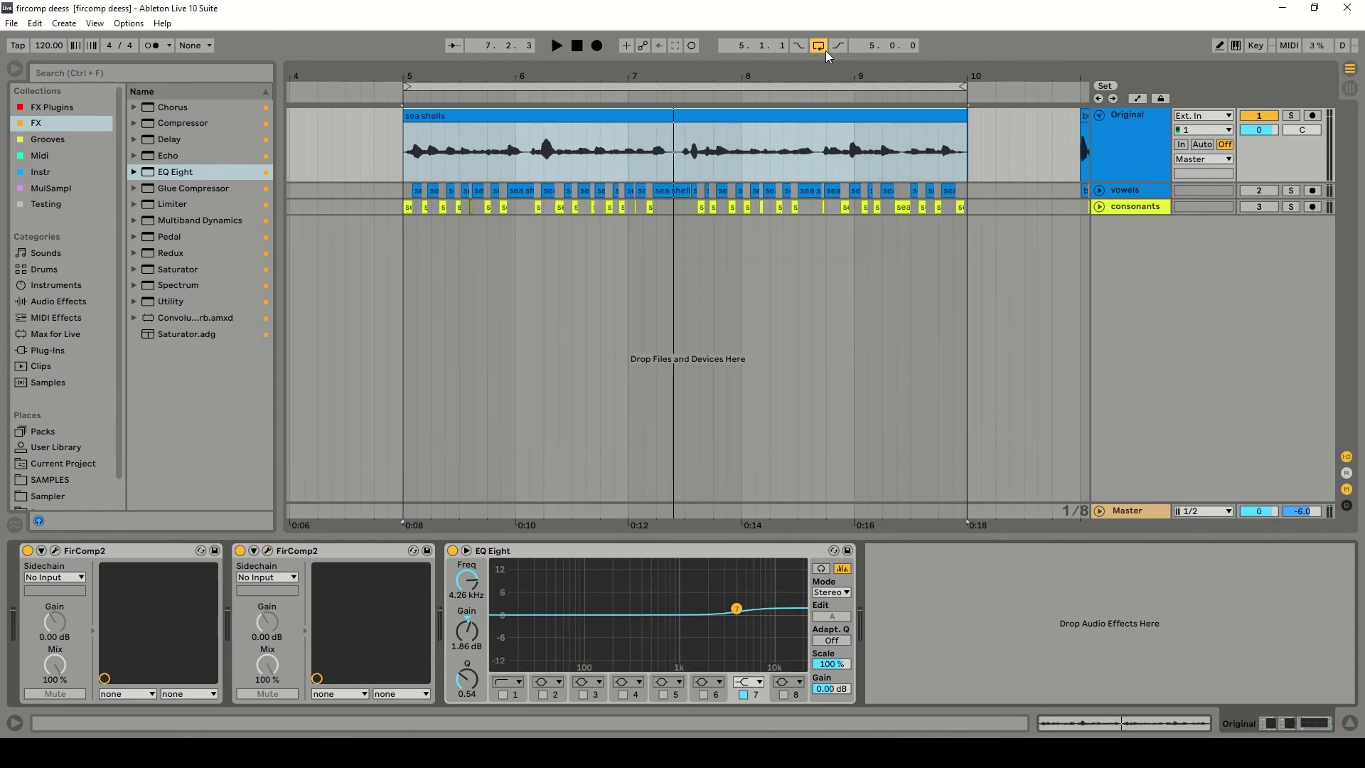
pyautogui.moveTo(340, 80); pyautogui.dragTo(656, 96)
pyautogui.press('+')
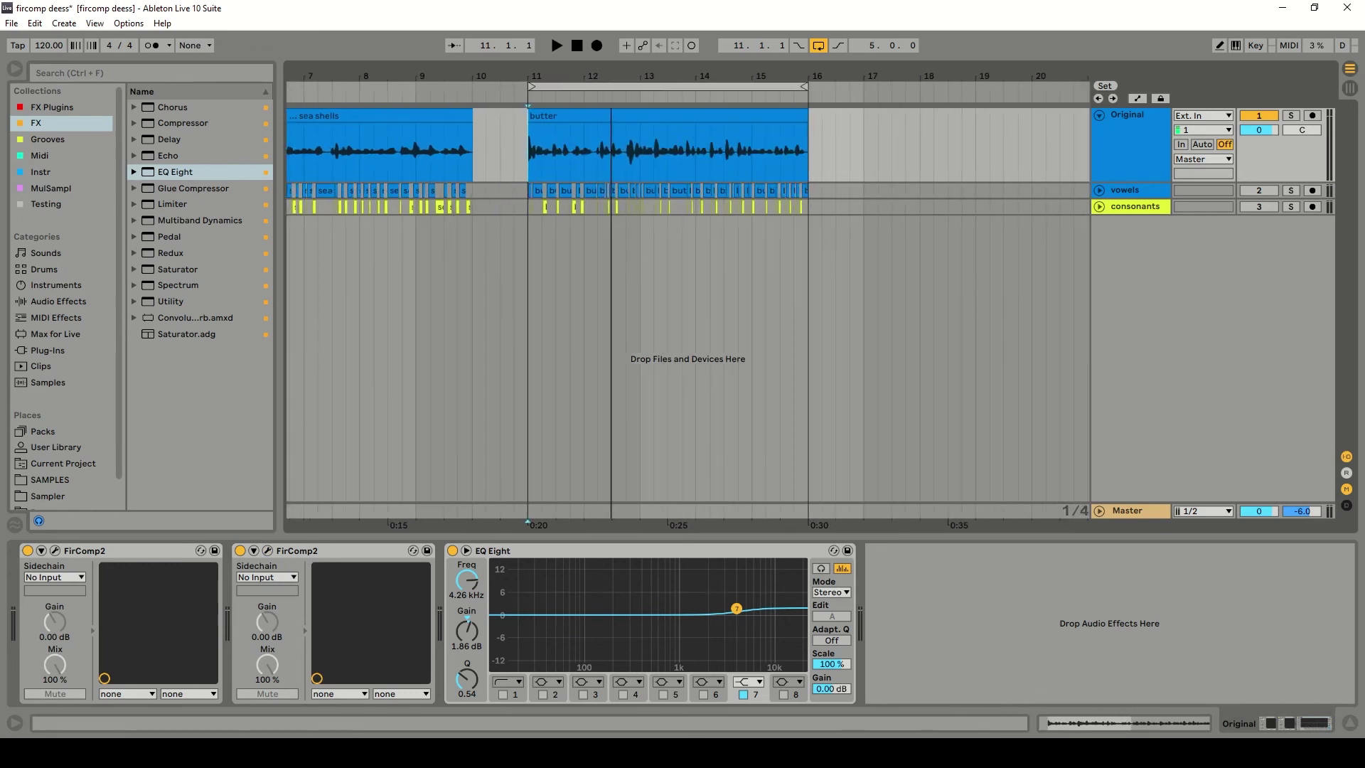
# Play the butter loop with the second FirComp2 open, comparing its sound with Soft bypass on and off
pyautogui.press('space')
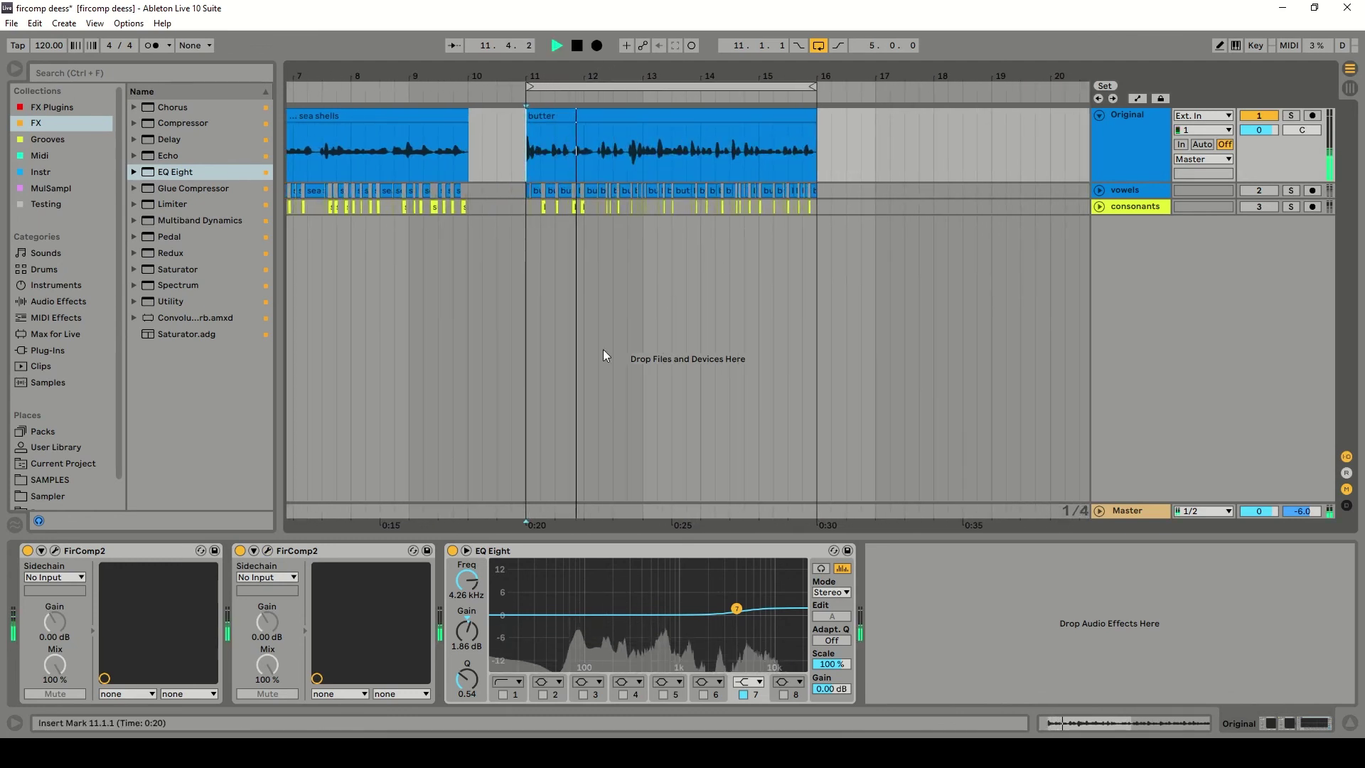
pyautogui.click(266, 552)
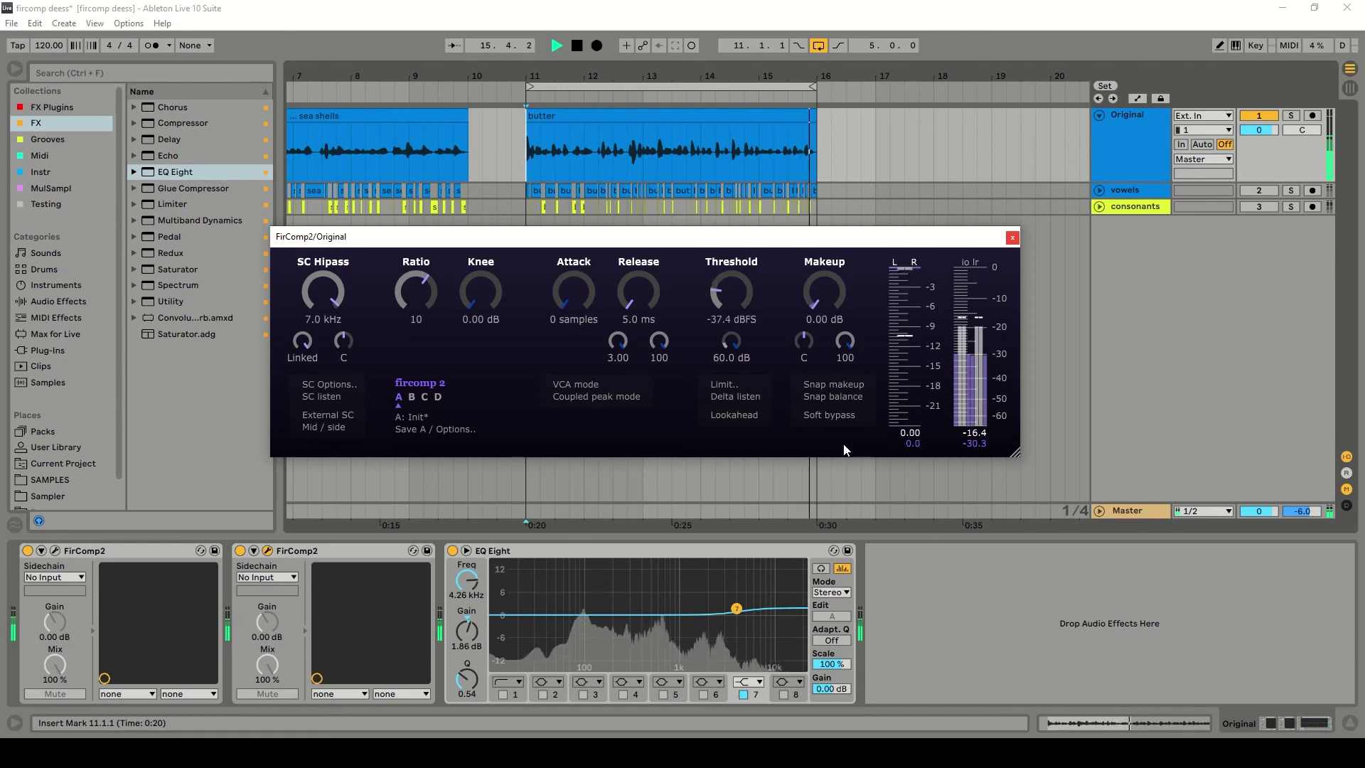
pyautogui.press('space')
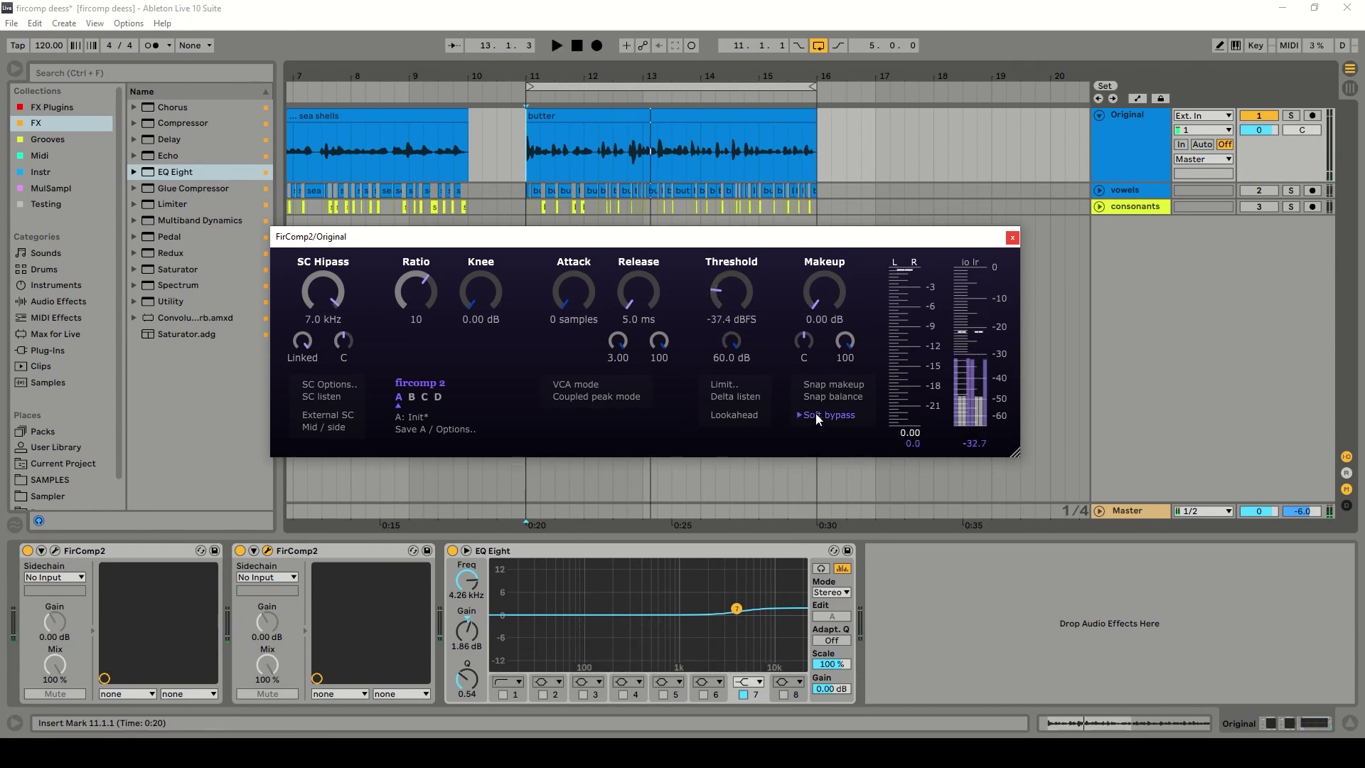
pyautogui.click(816, 415)
pyautogui.press('space')
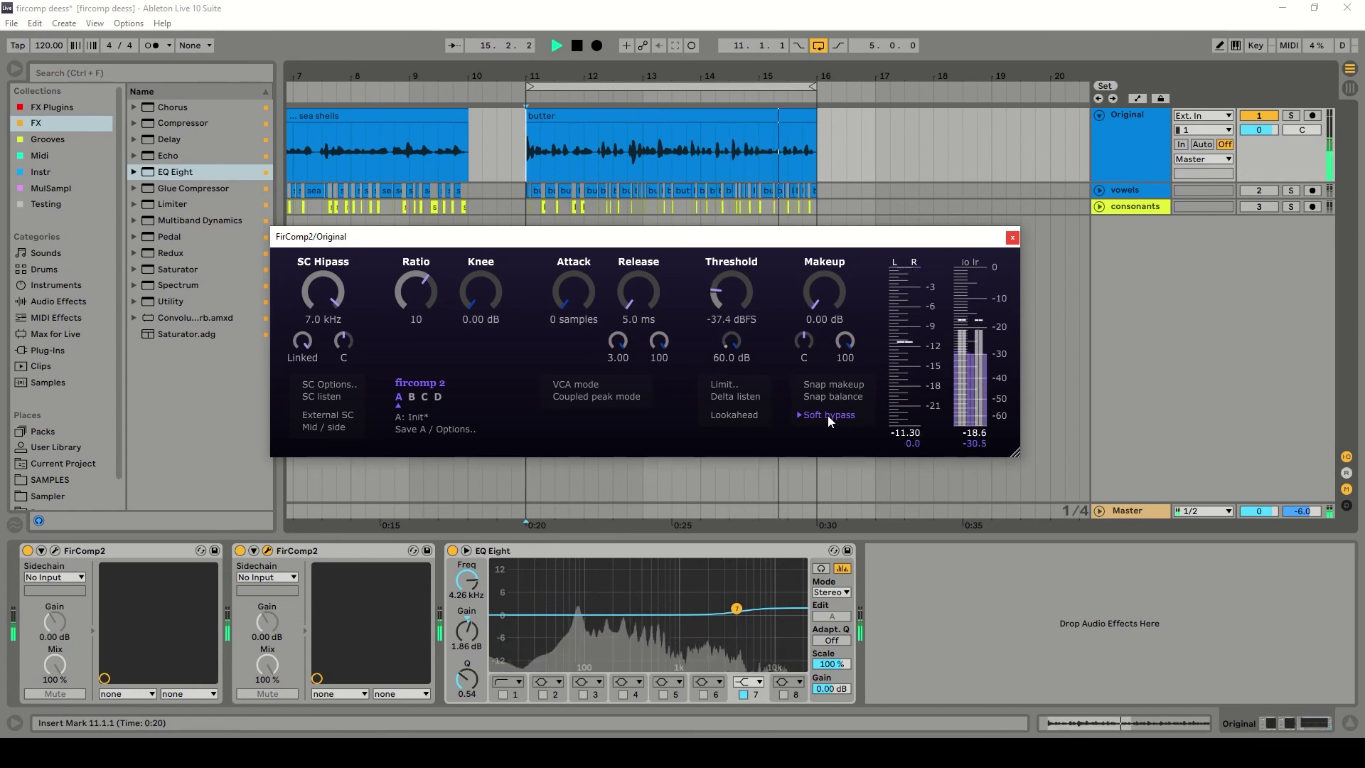
pyautogui.press('space')
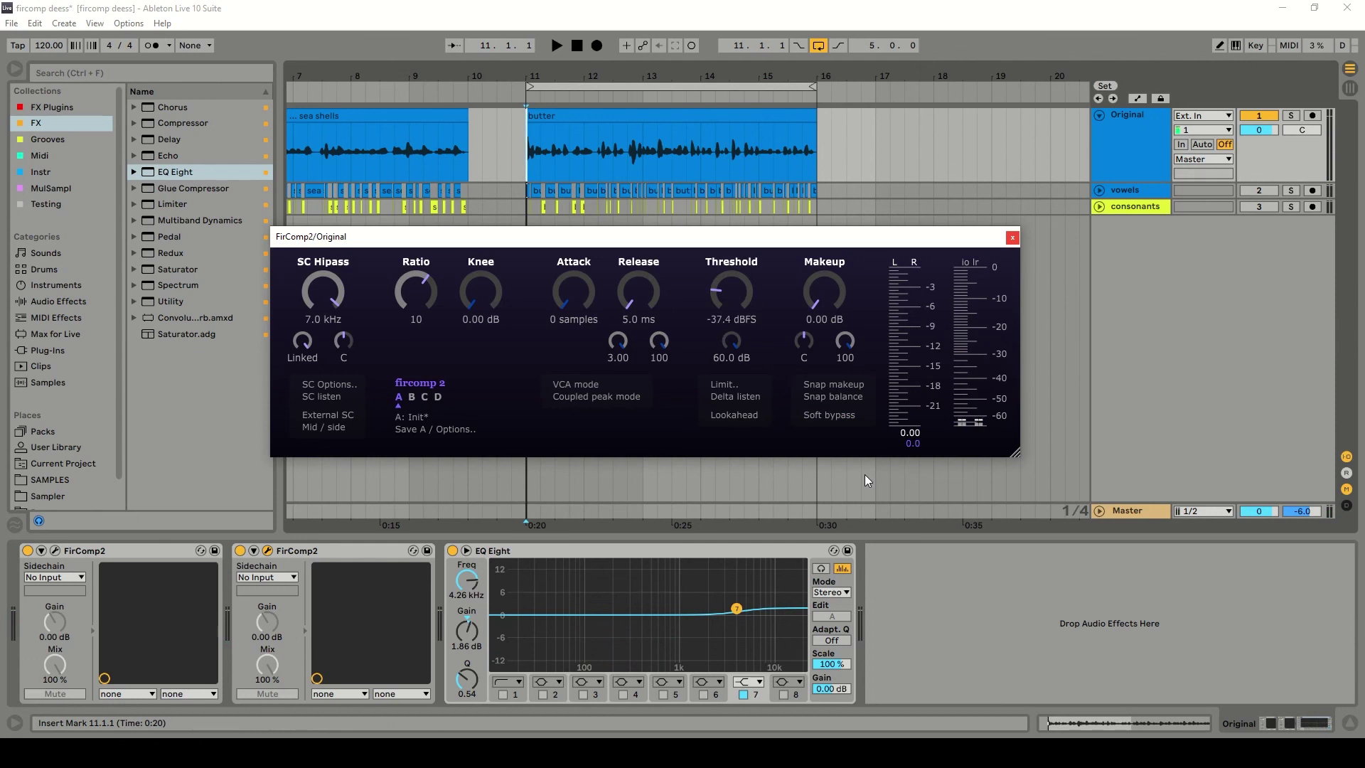
pyautogui.press('space')
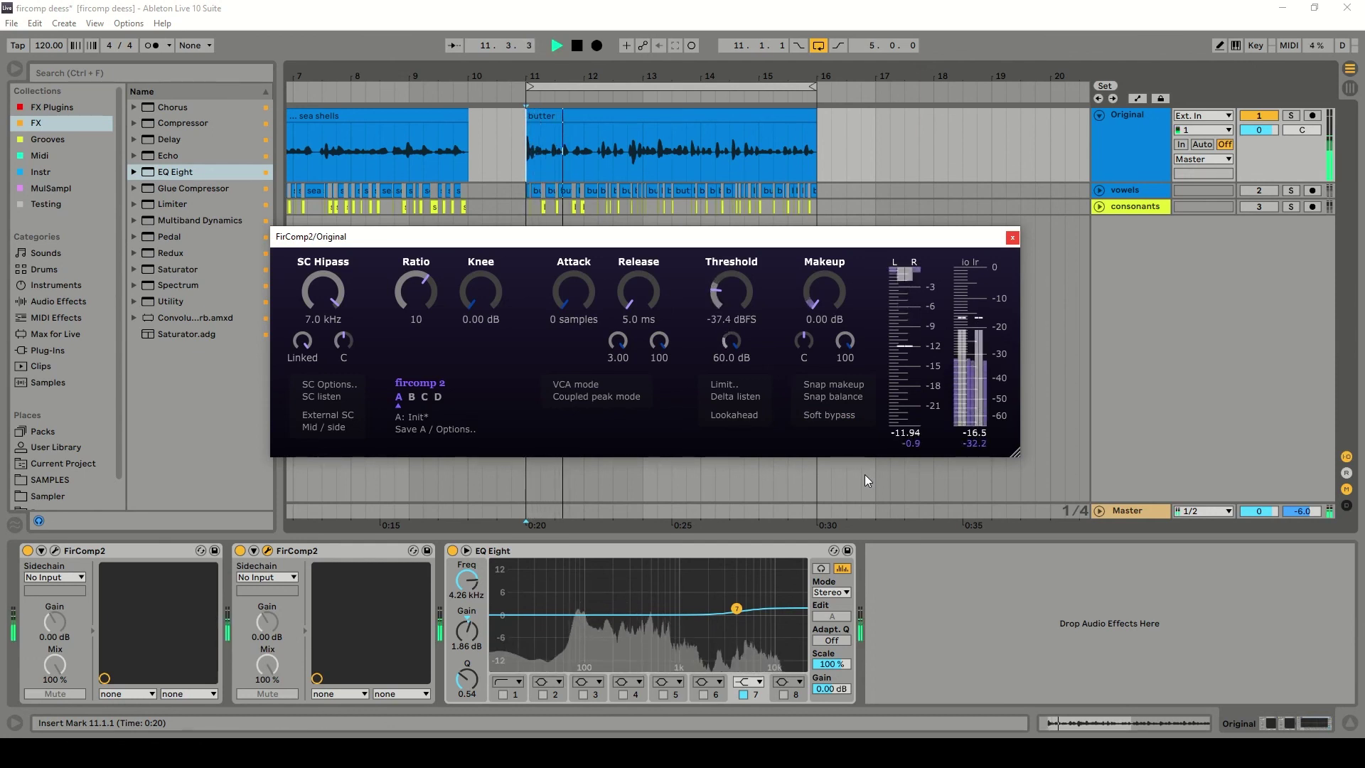